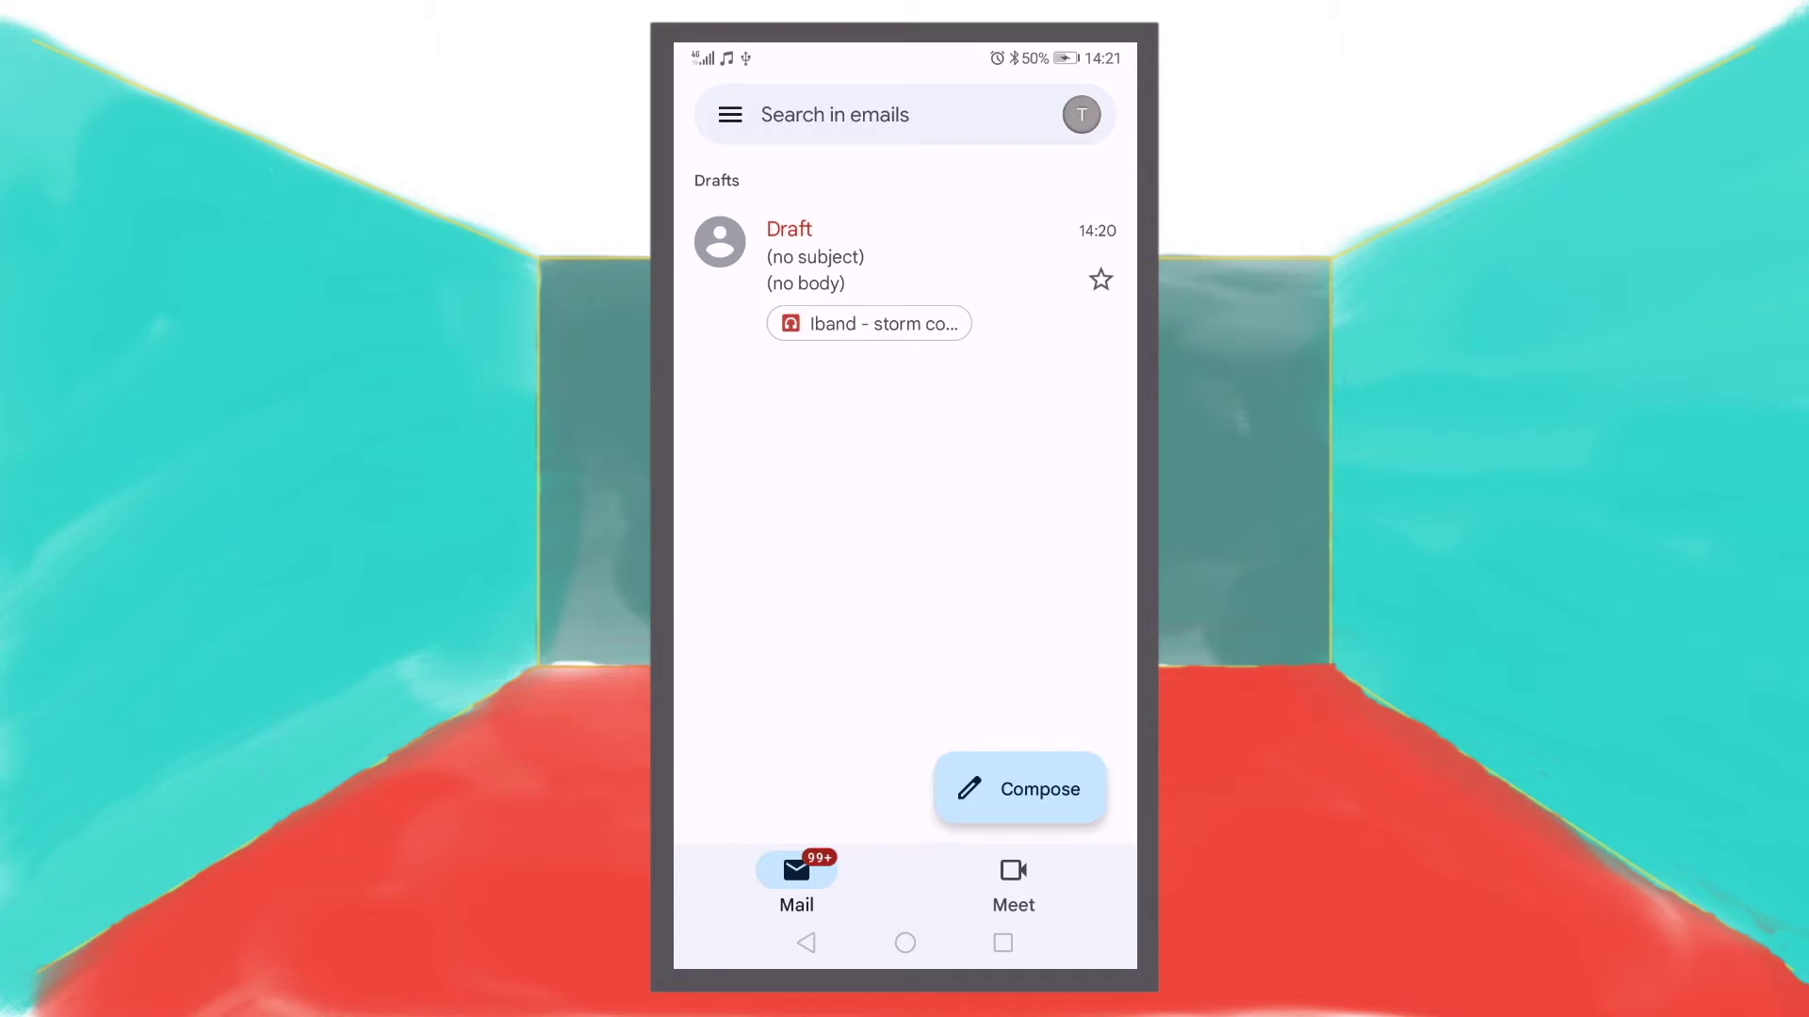
Open the draft and download its 'lband - storm' .m4a attachment, retrying until it starts.
left_click(848, 256)
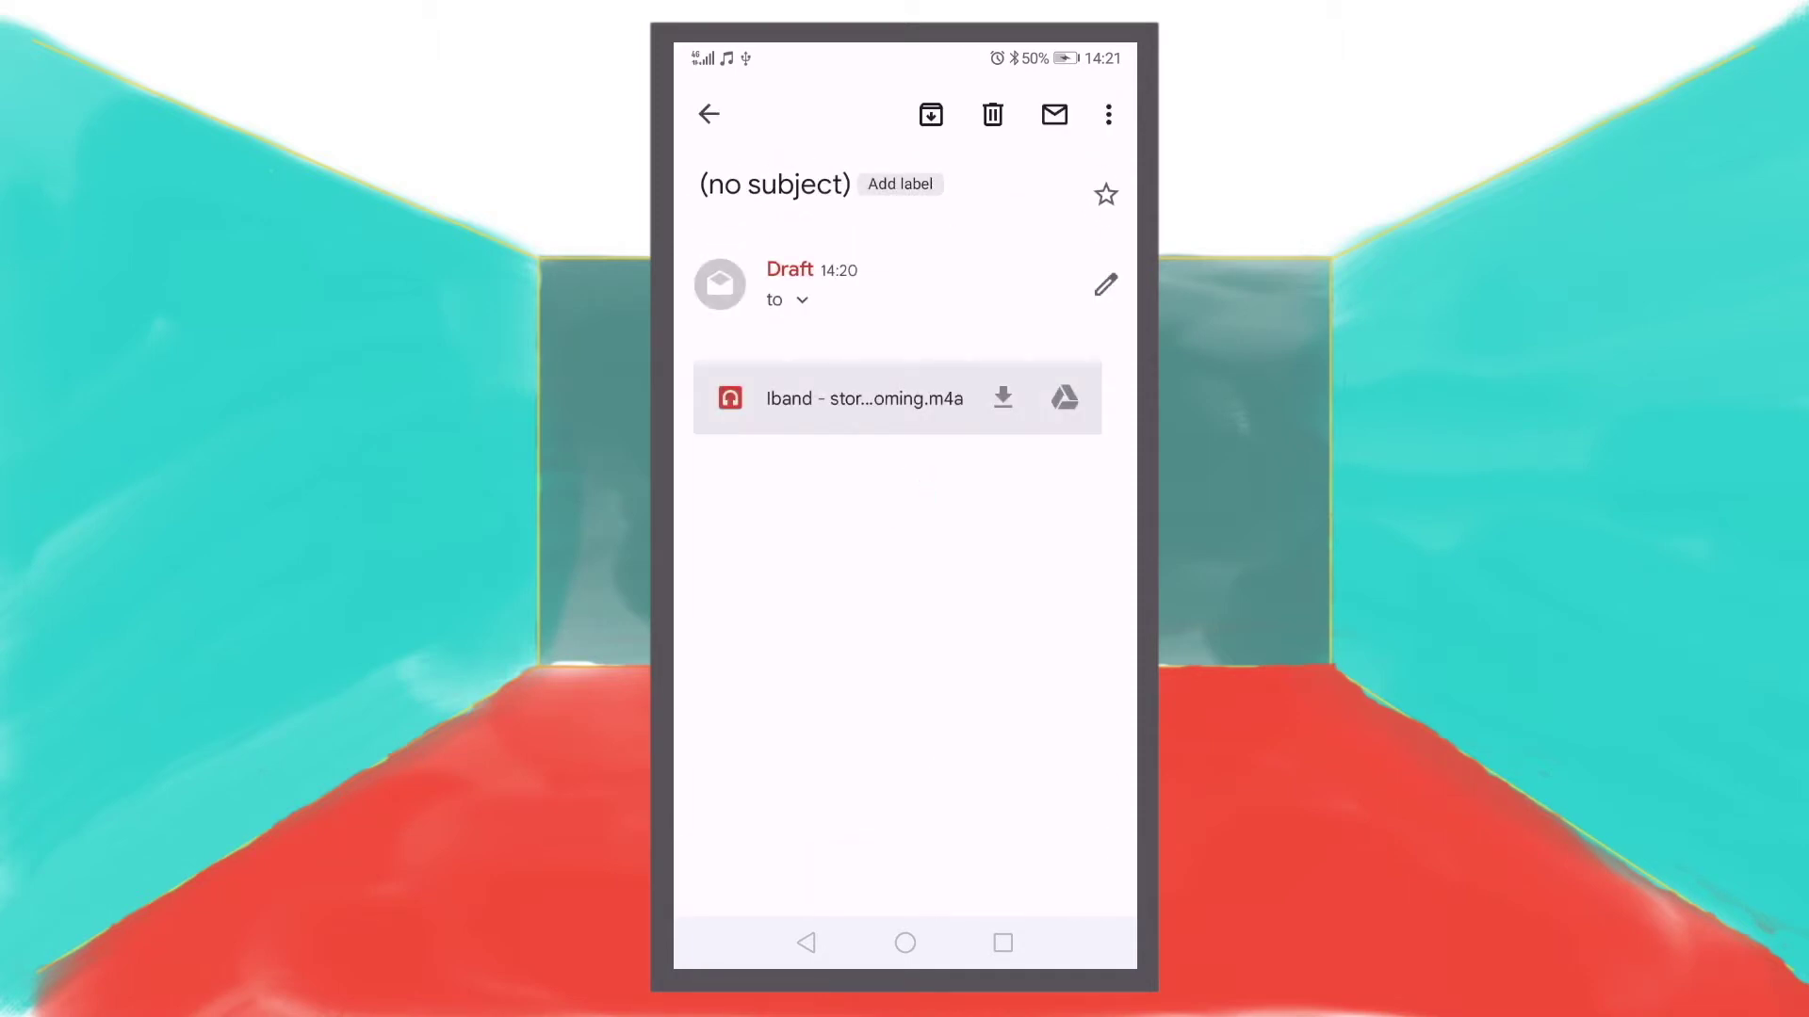
left_click(1003, 398)
left_click(708, 114)
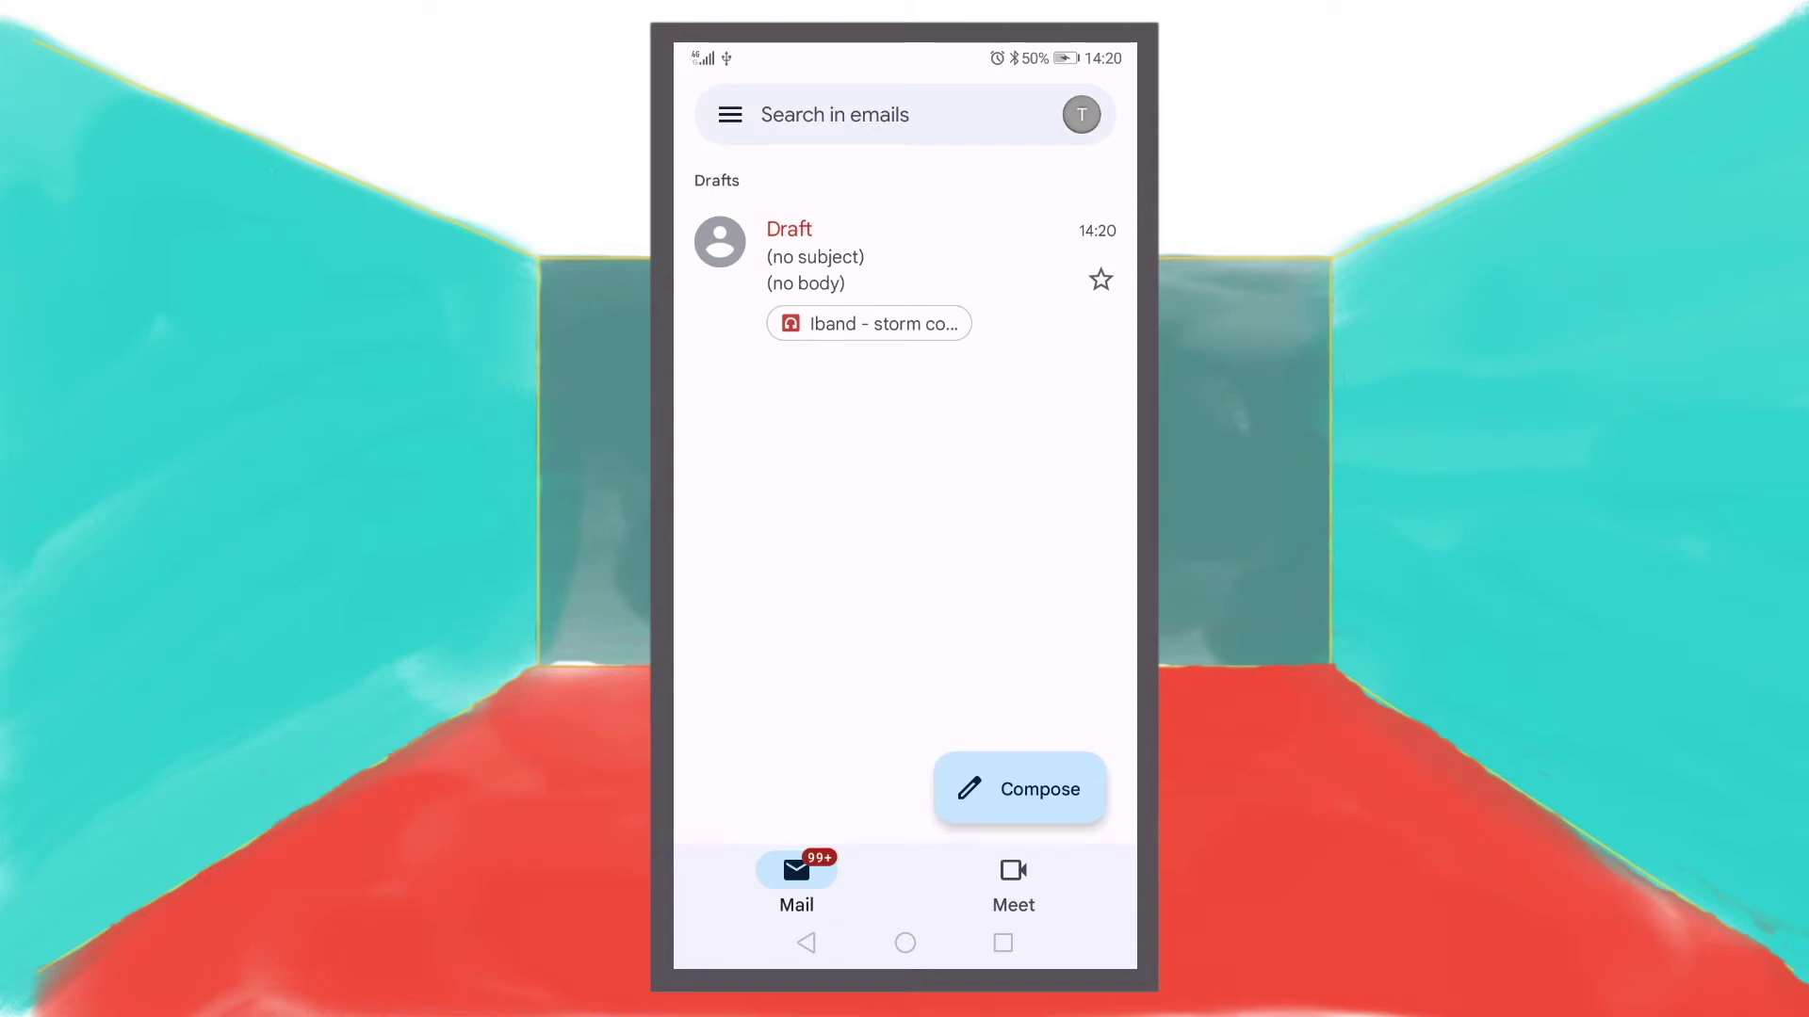
left_click(895, 320)
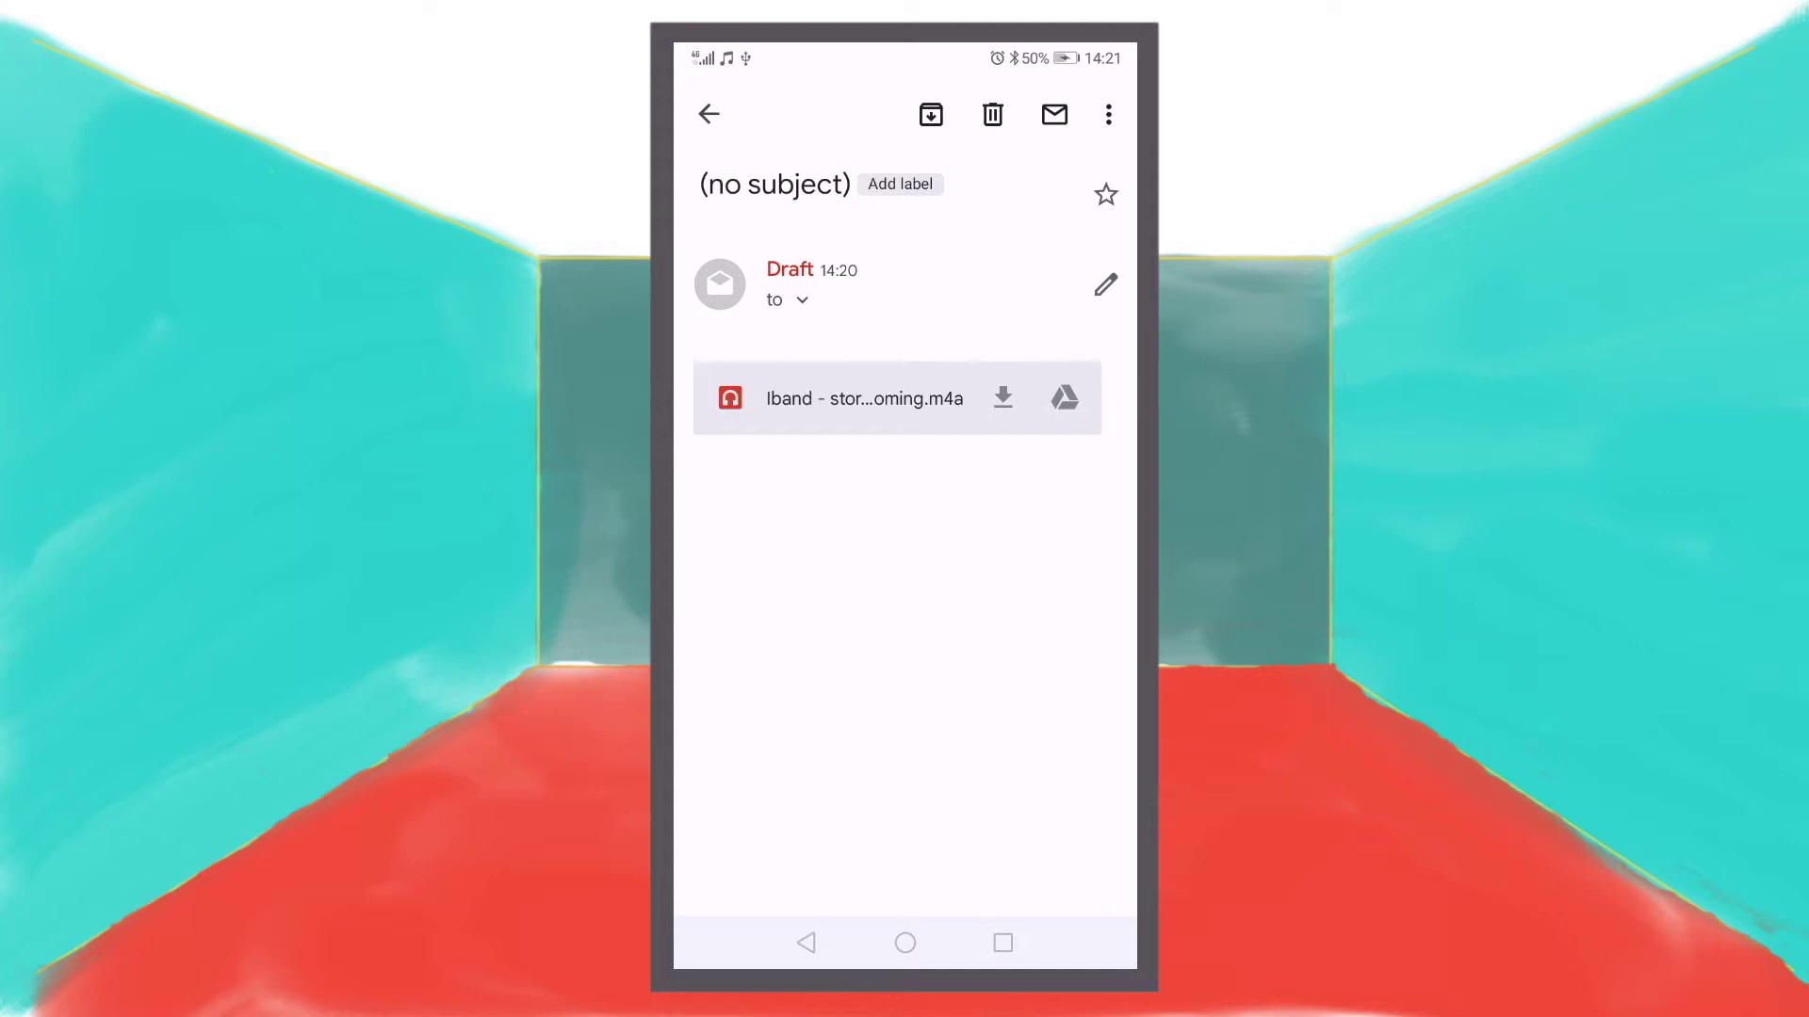
left_click(1003, 398)
left_click(1003, 397)
left_click(904, 943)
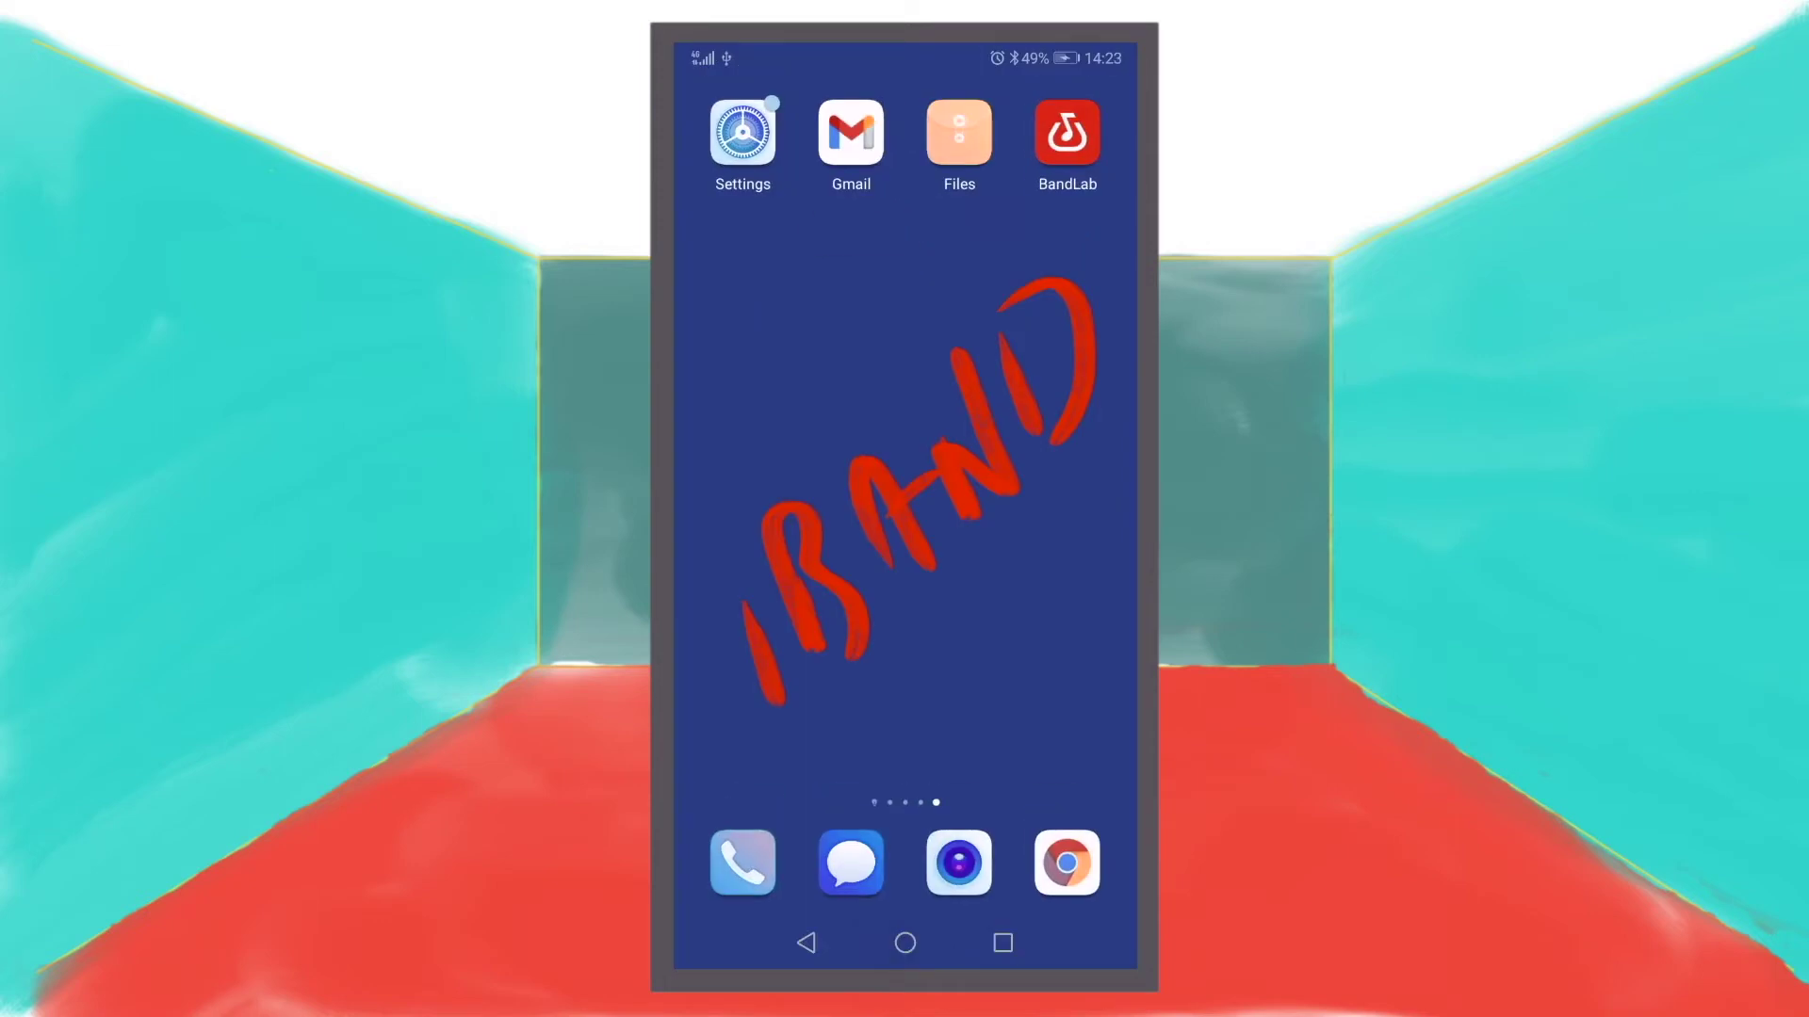
Find the 3.89 MB storm .m4a in Files under Internal storage > Download.
left_click(959, 132)
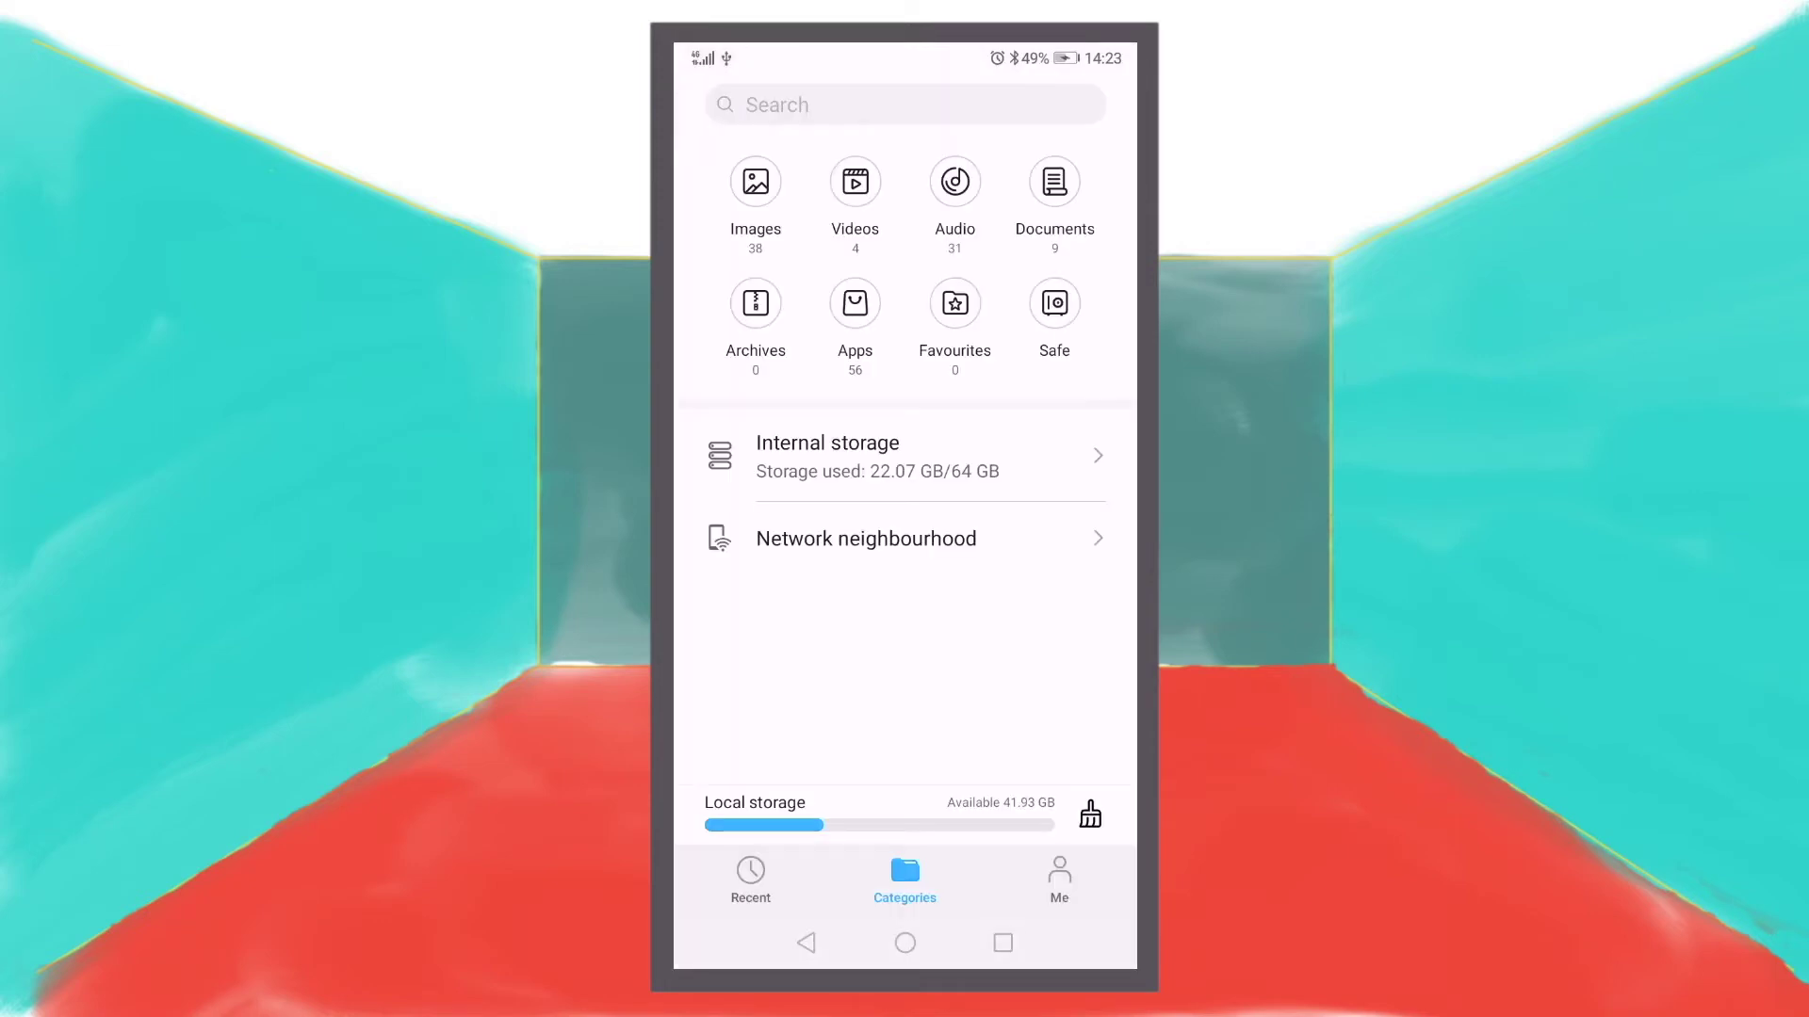
left_click(904, 456)
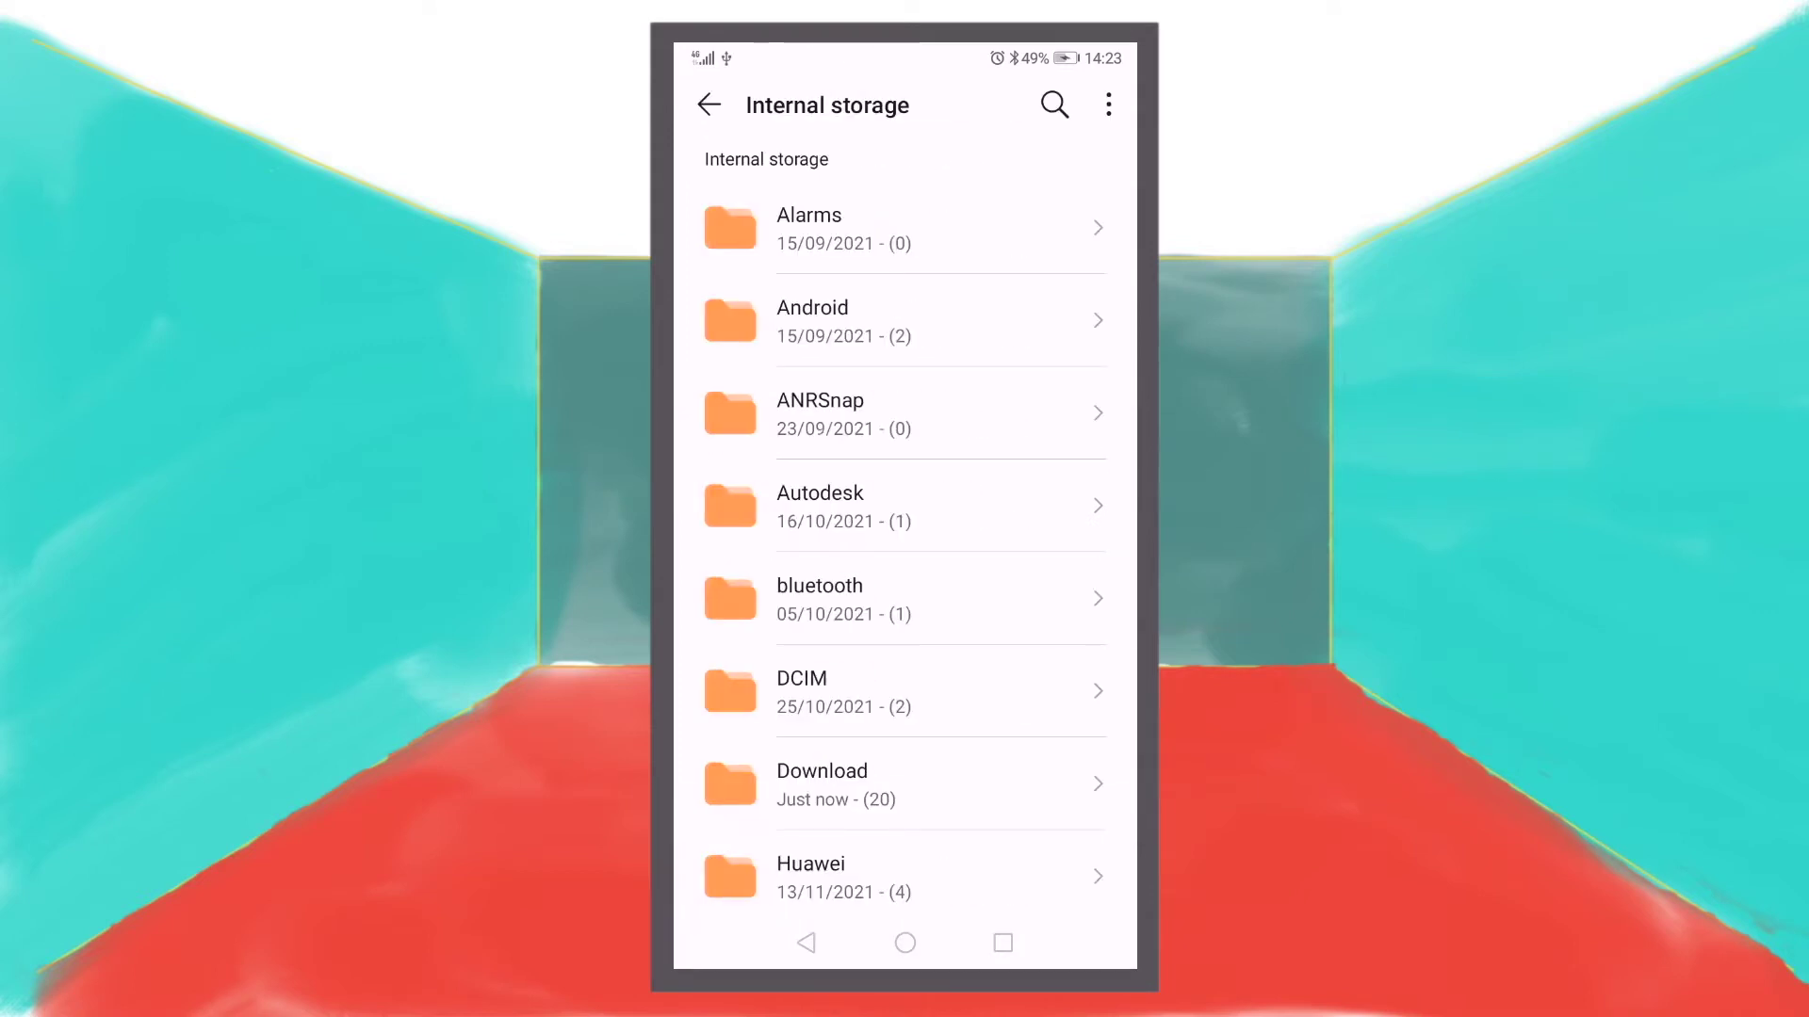
left_click(898, 782)
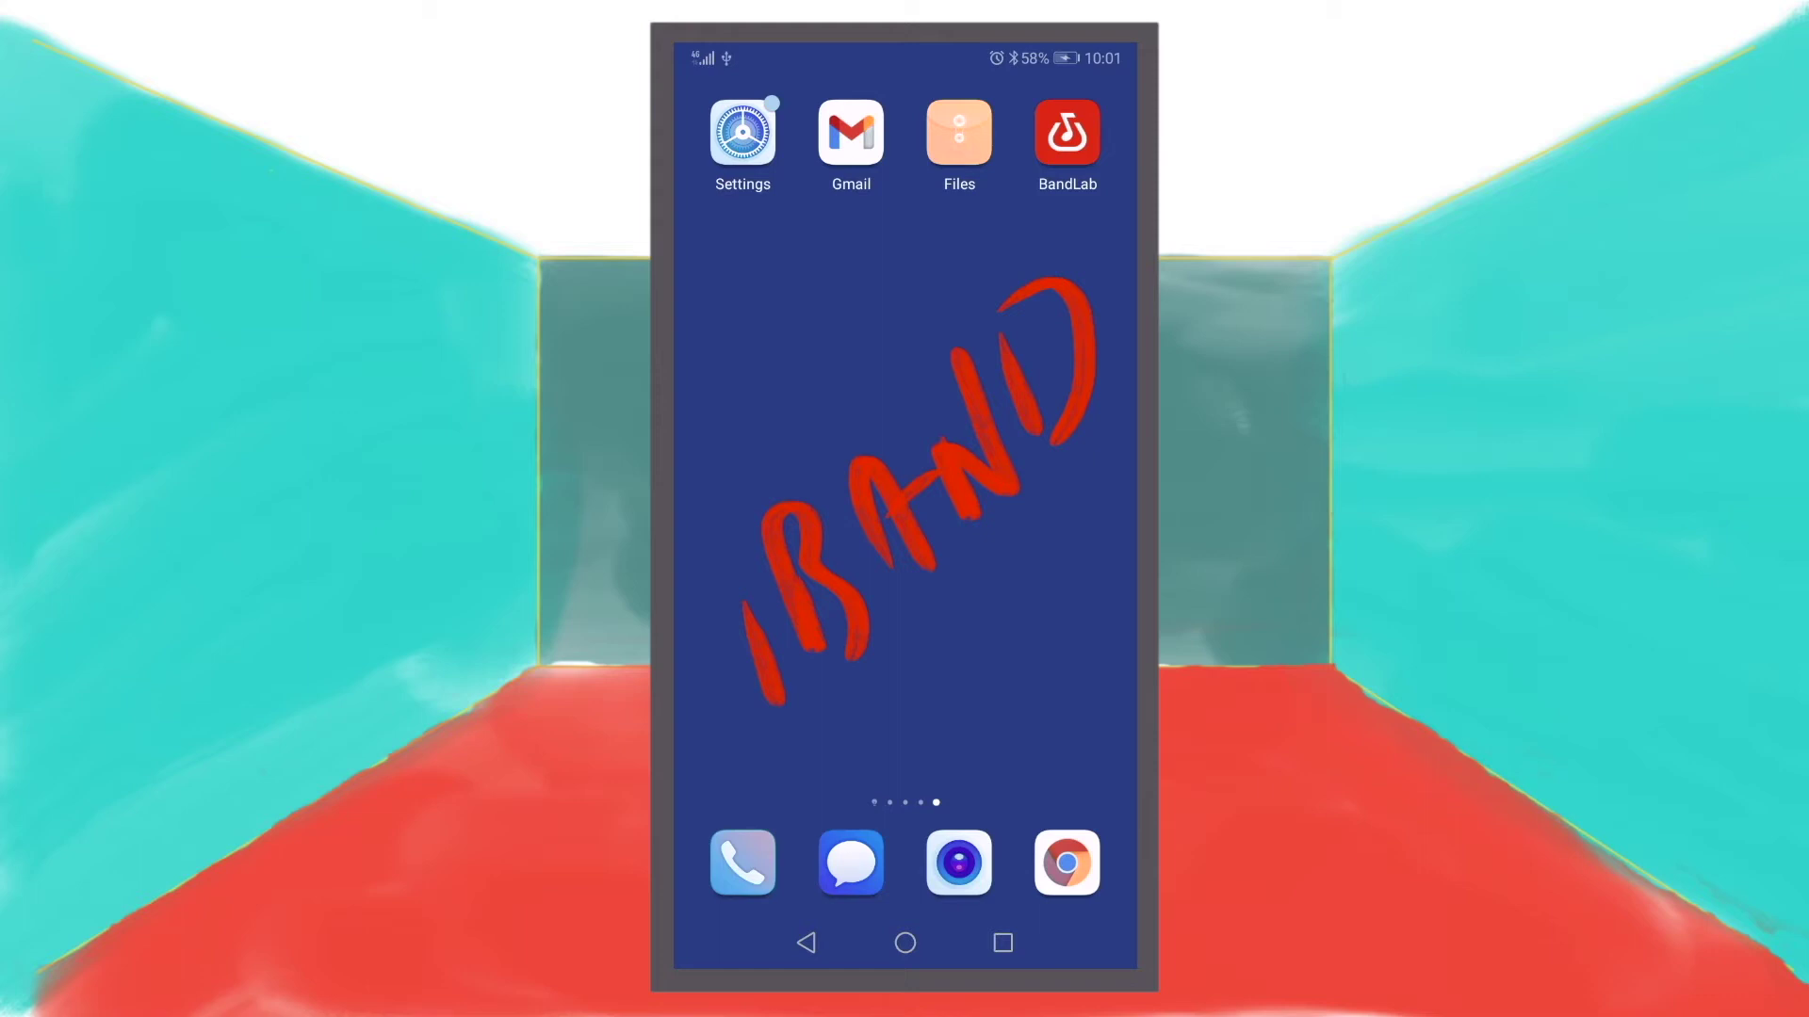
Verify Gmail's toggle is on under Settings > Apps > Permissions > Storage.
left_click(742, 132)
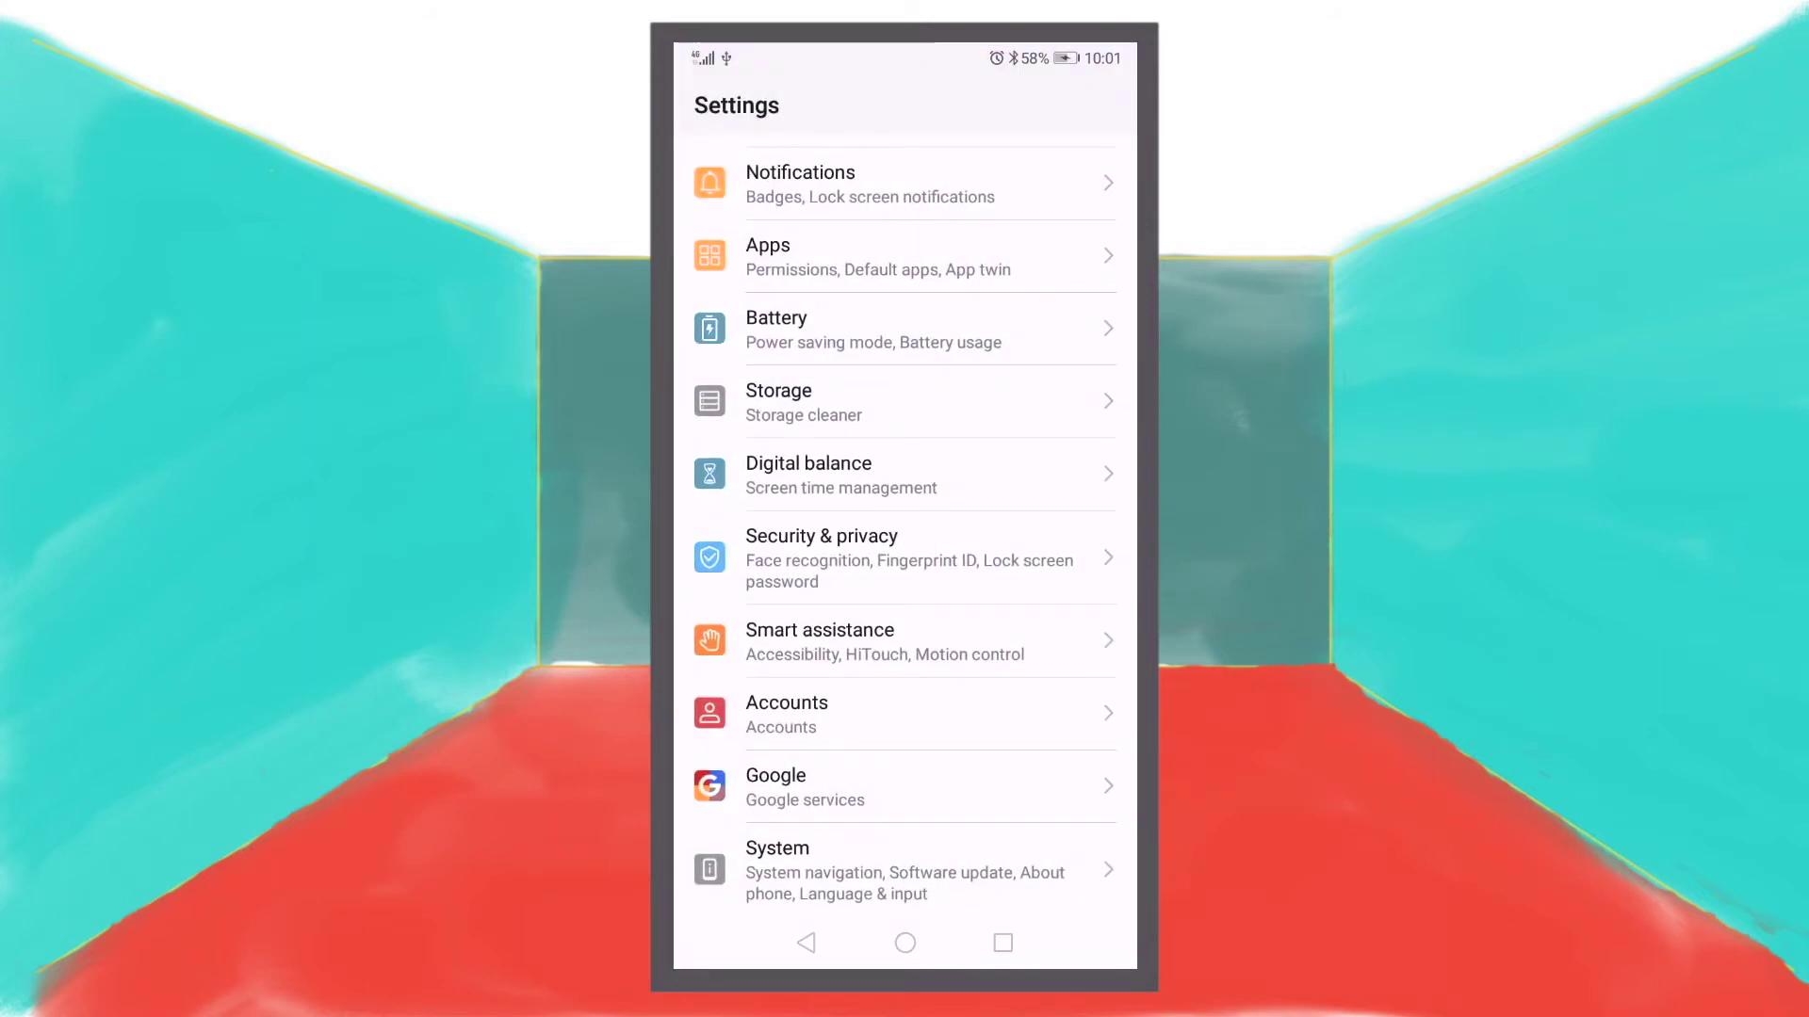
left_click(782, 256)
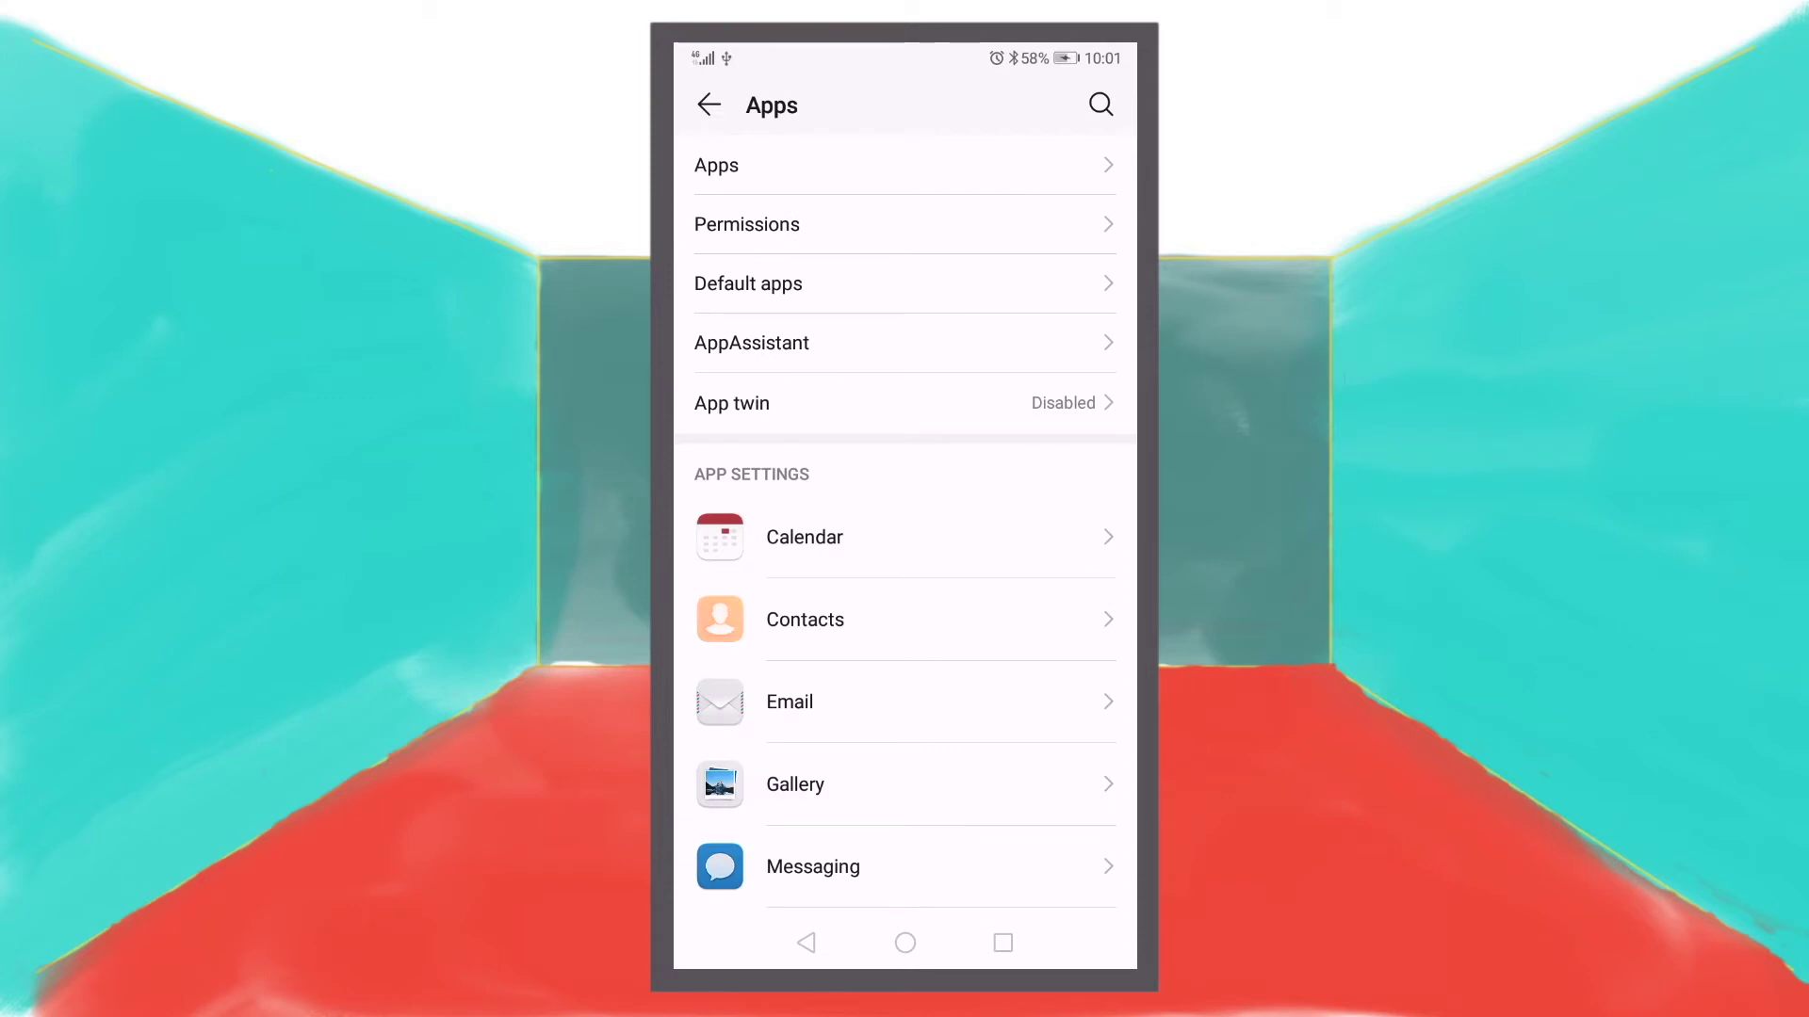
left_click(761, 224)
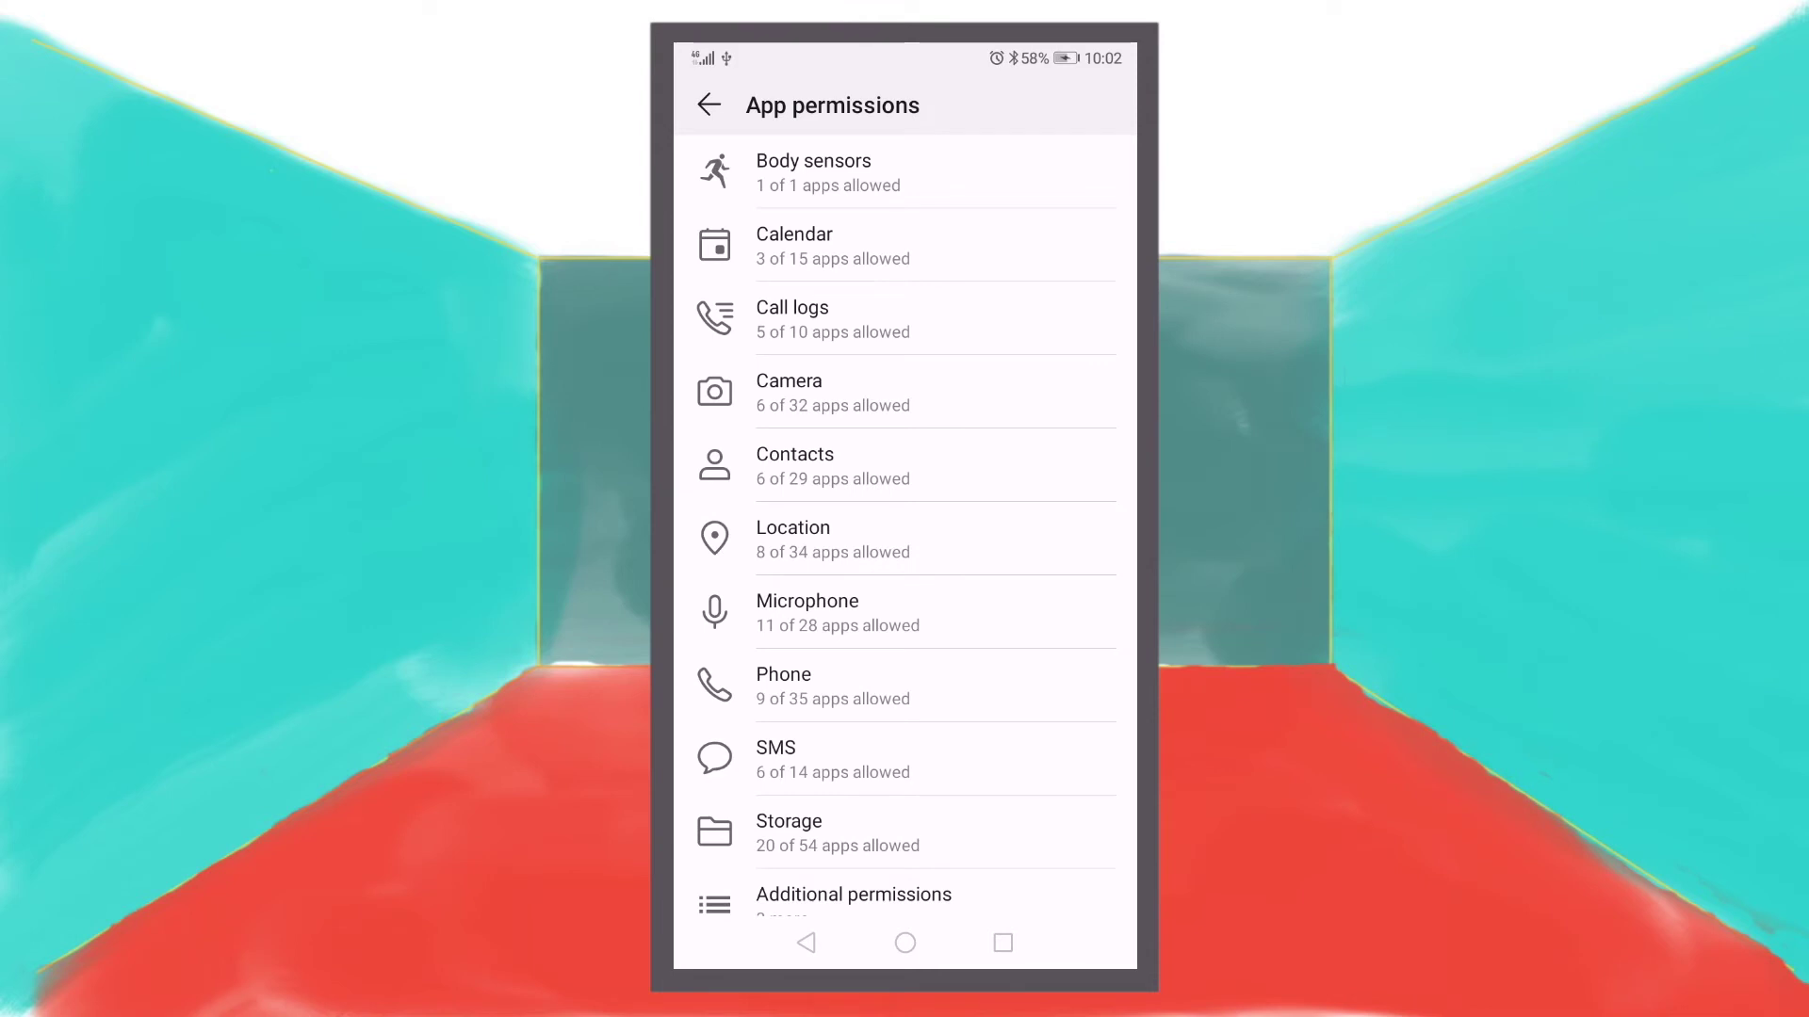
left_click(836, 832)
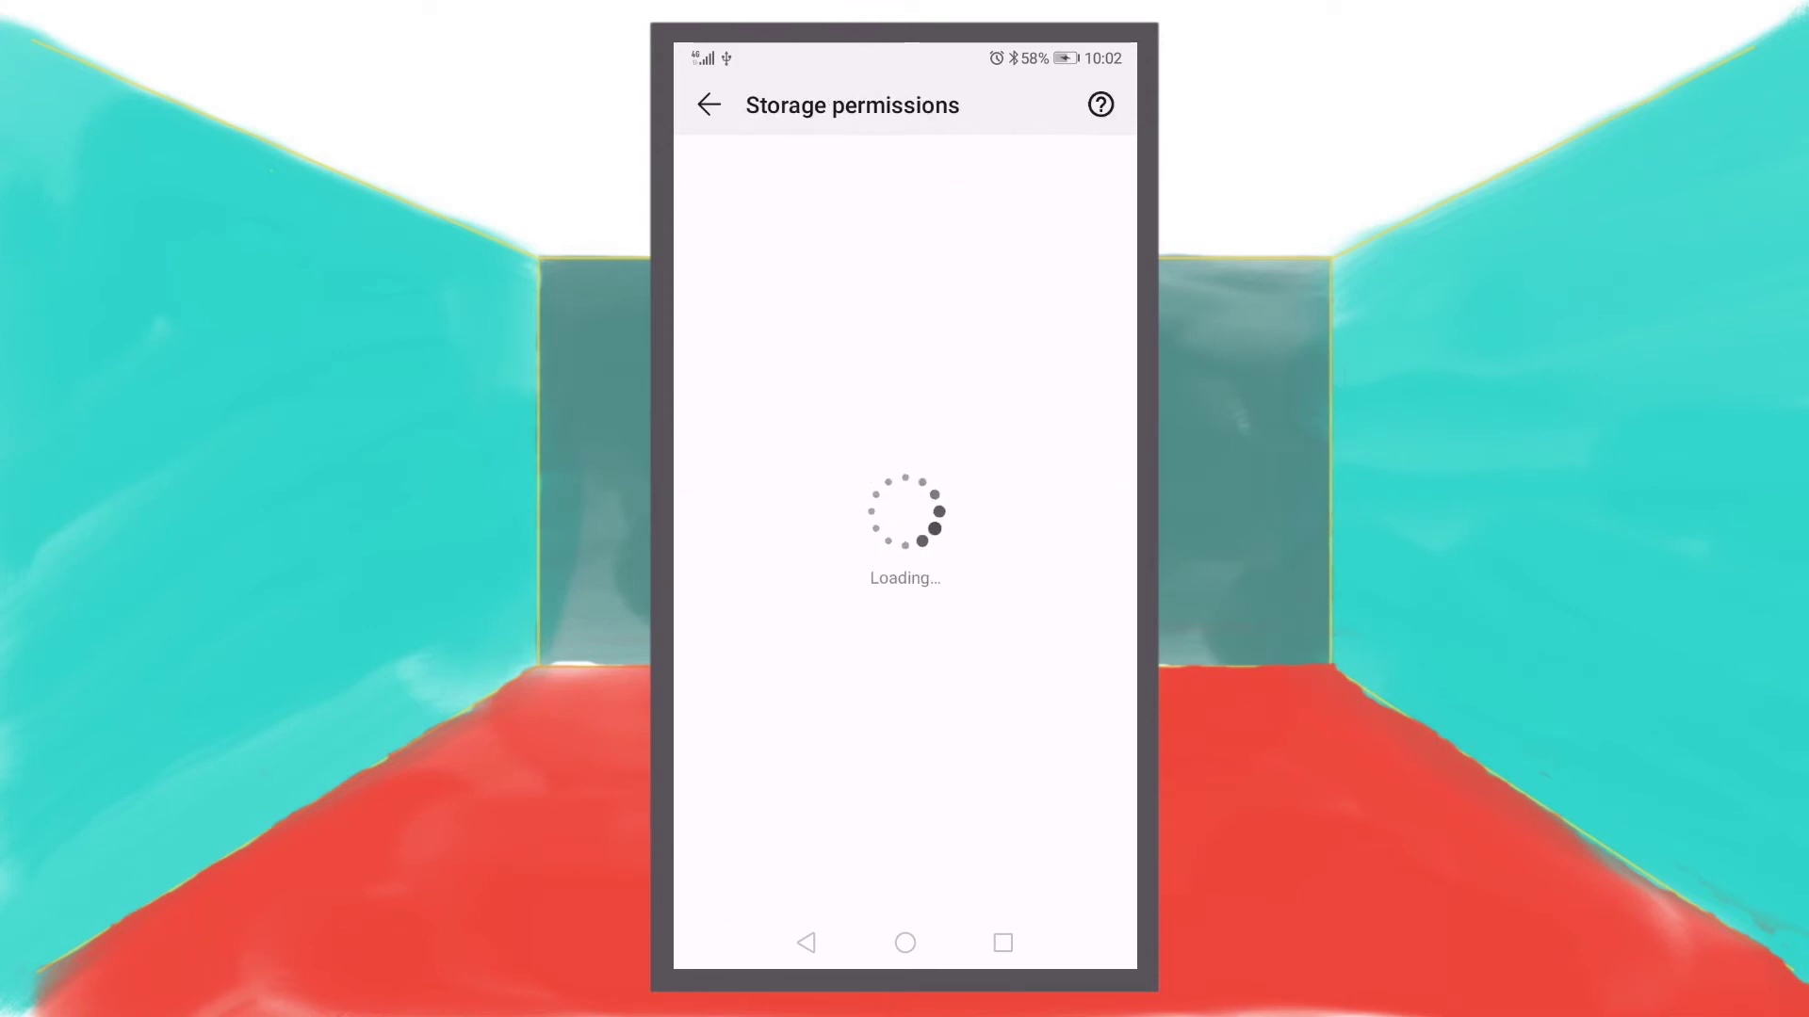
scroll(952, 622, "down", 10)
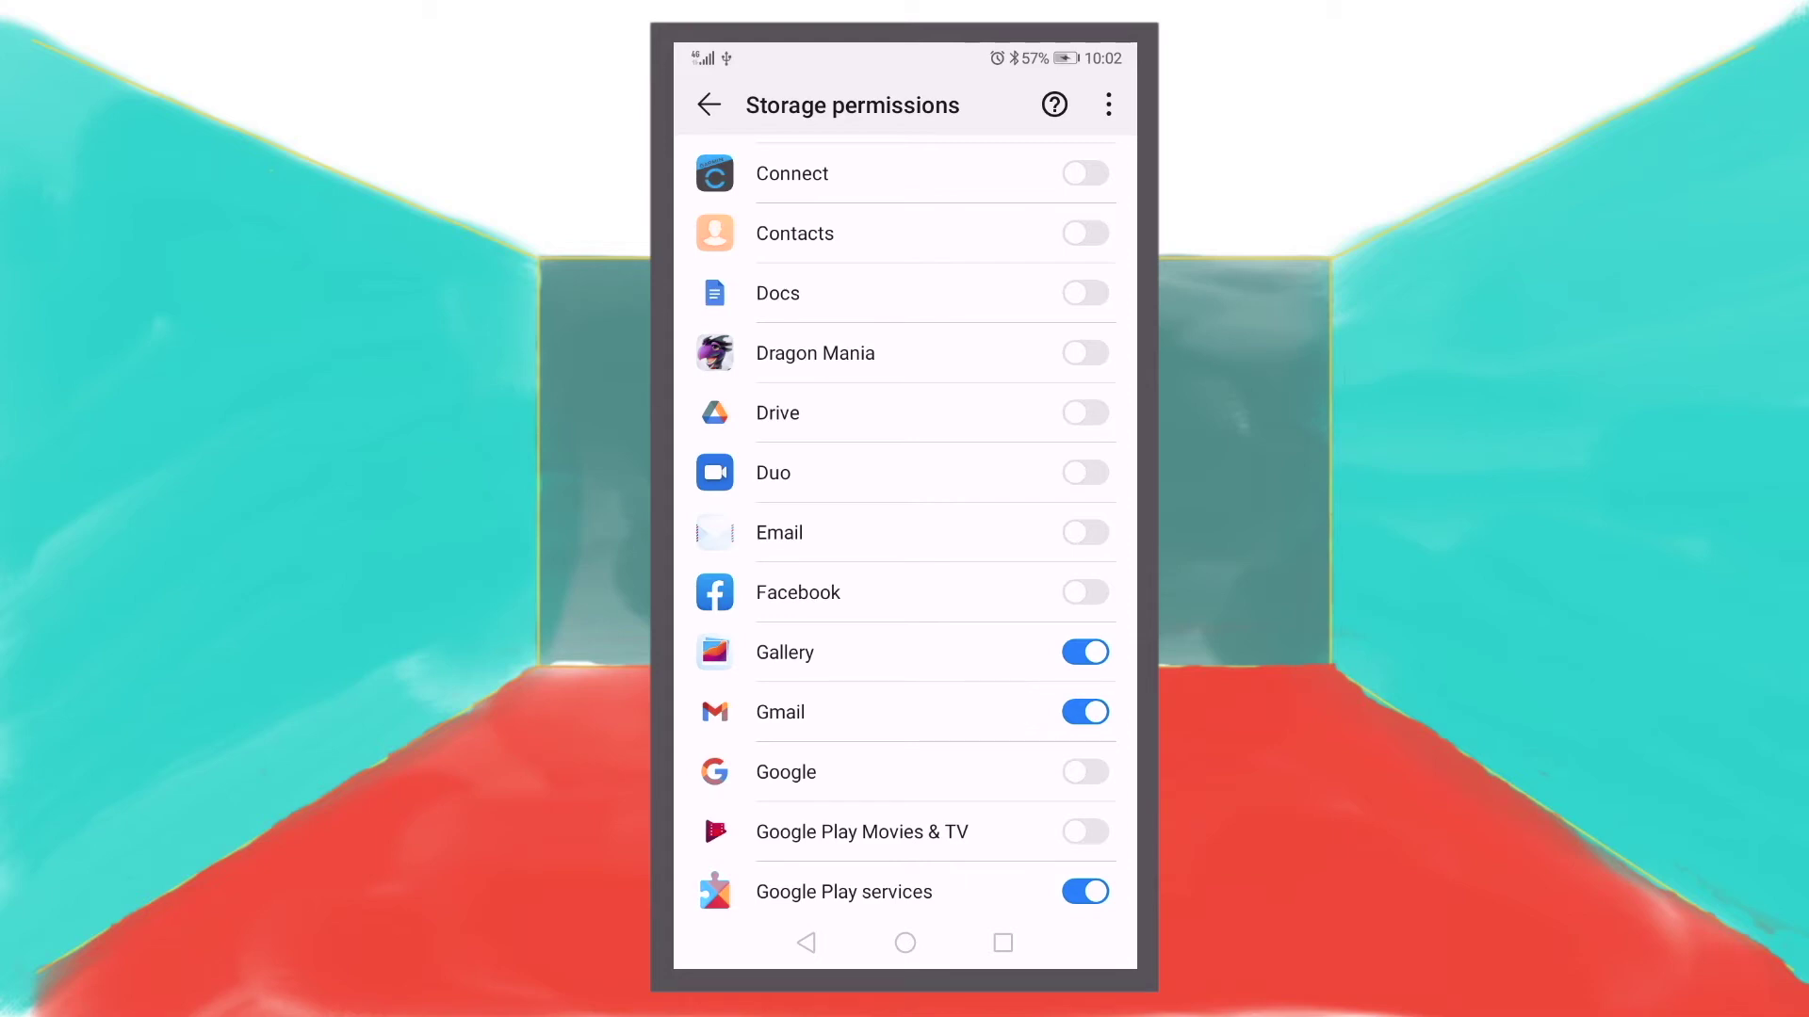
left_click(805, 942)
left_click(806, 942)
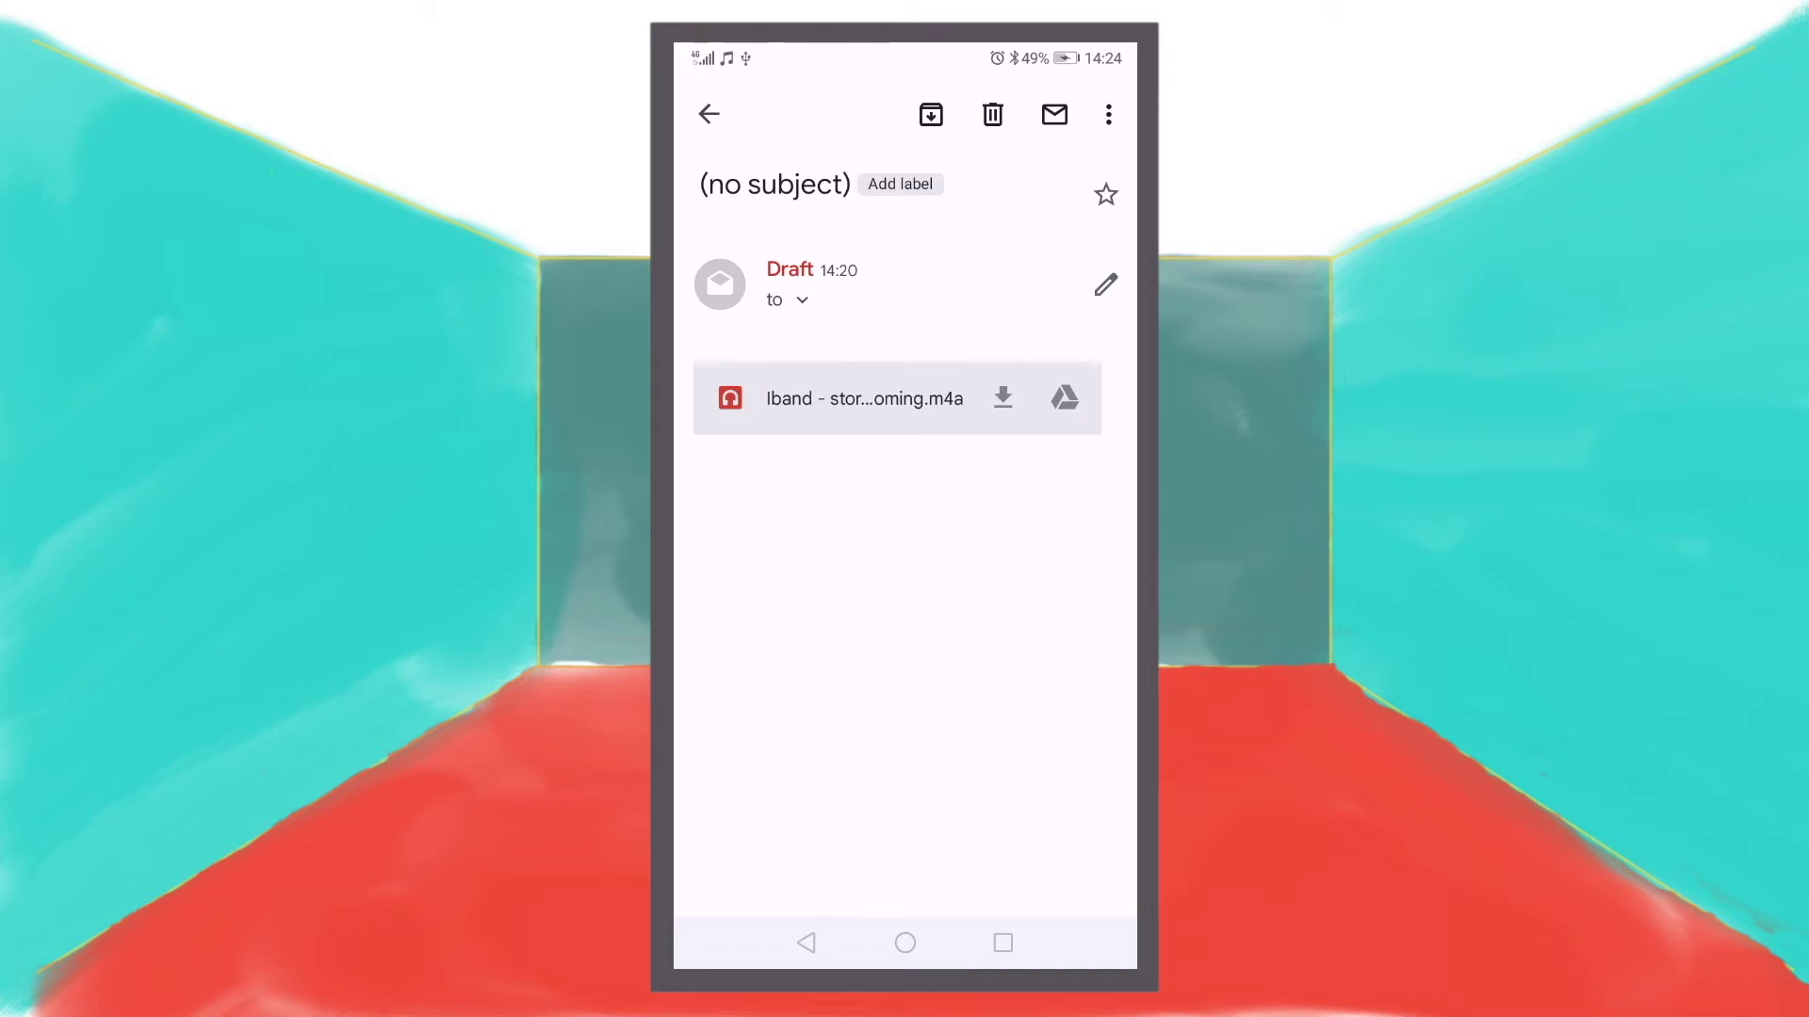
Clear all recent apps, relaunch Gmail and reopen the storm .m4a draft from Drafts.
left_click(1002, 943)
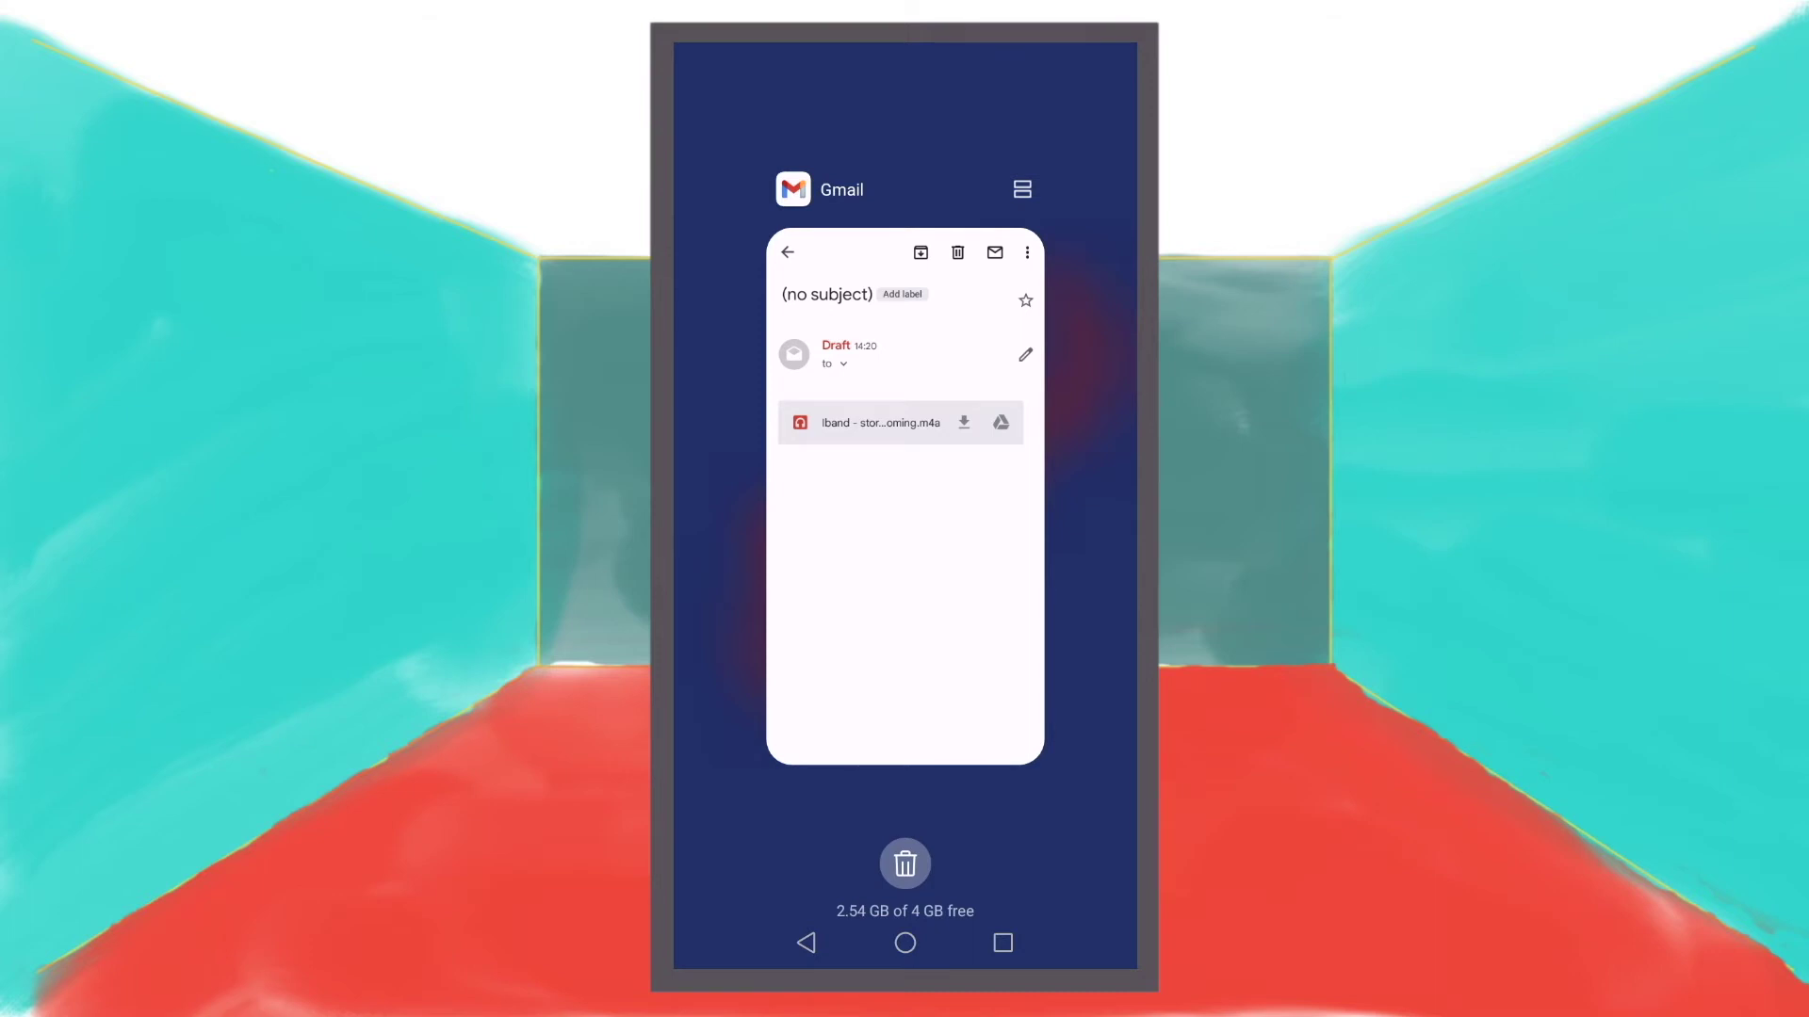
left_click(904, 863)
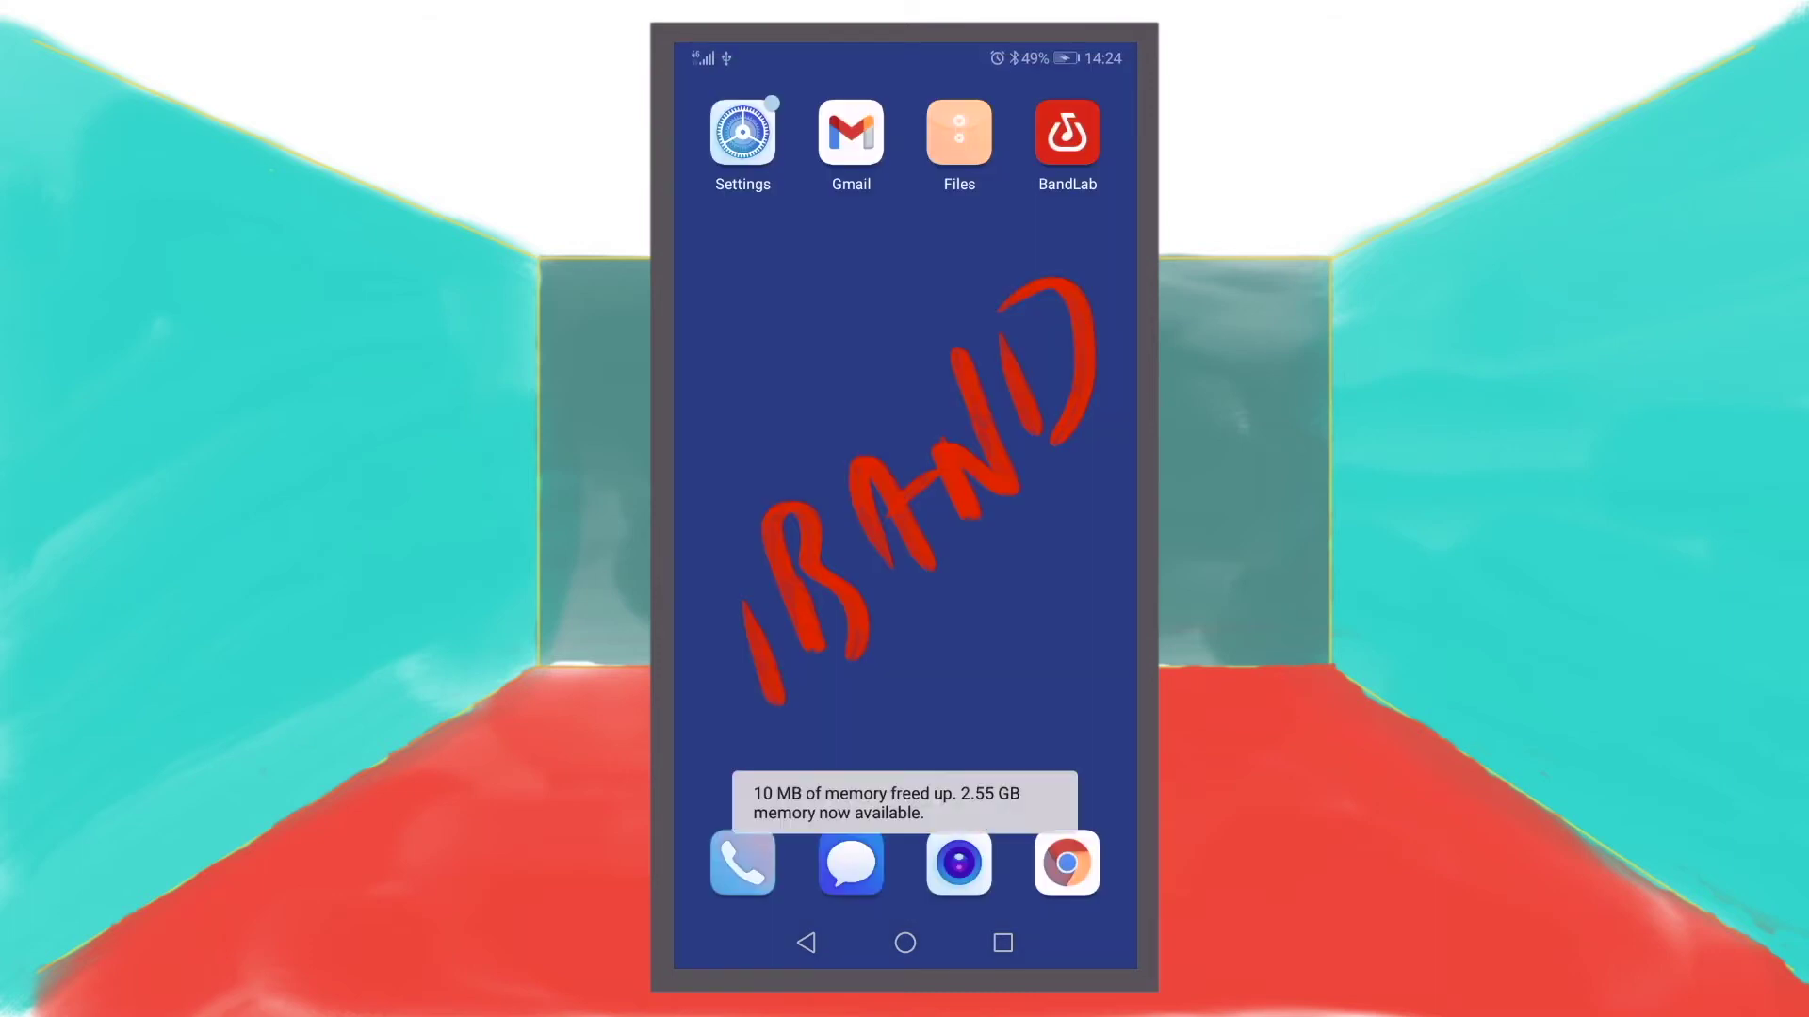
left_click(851, 132)
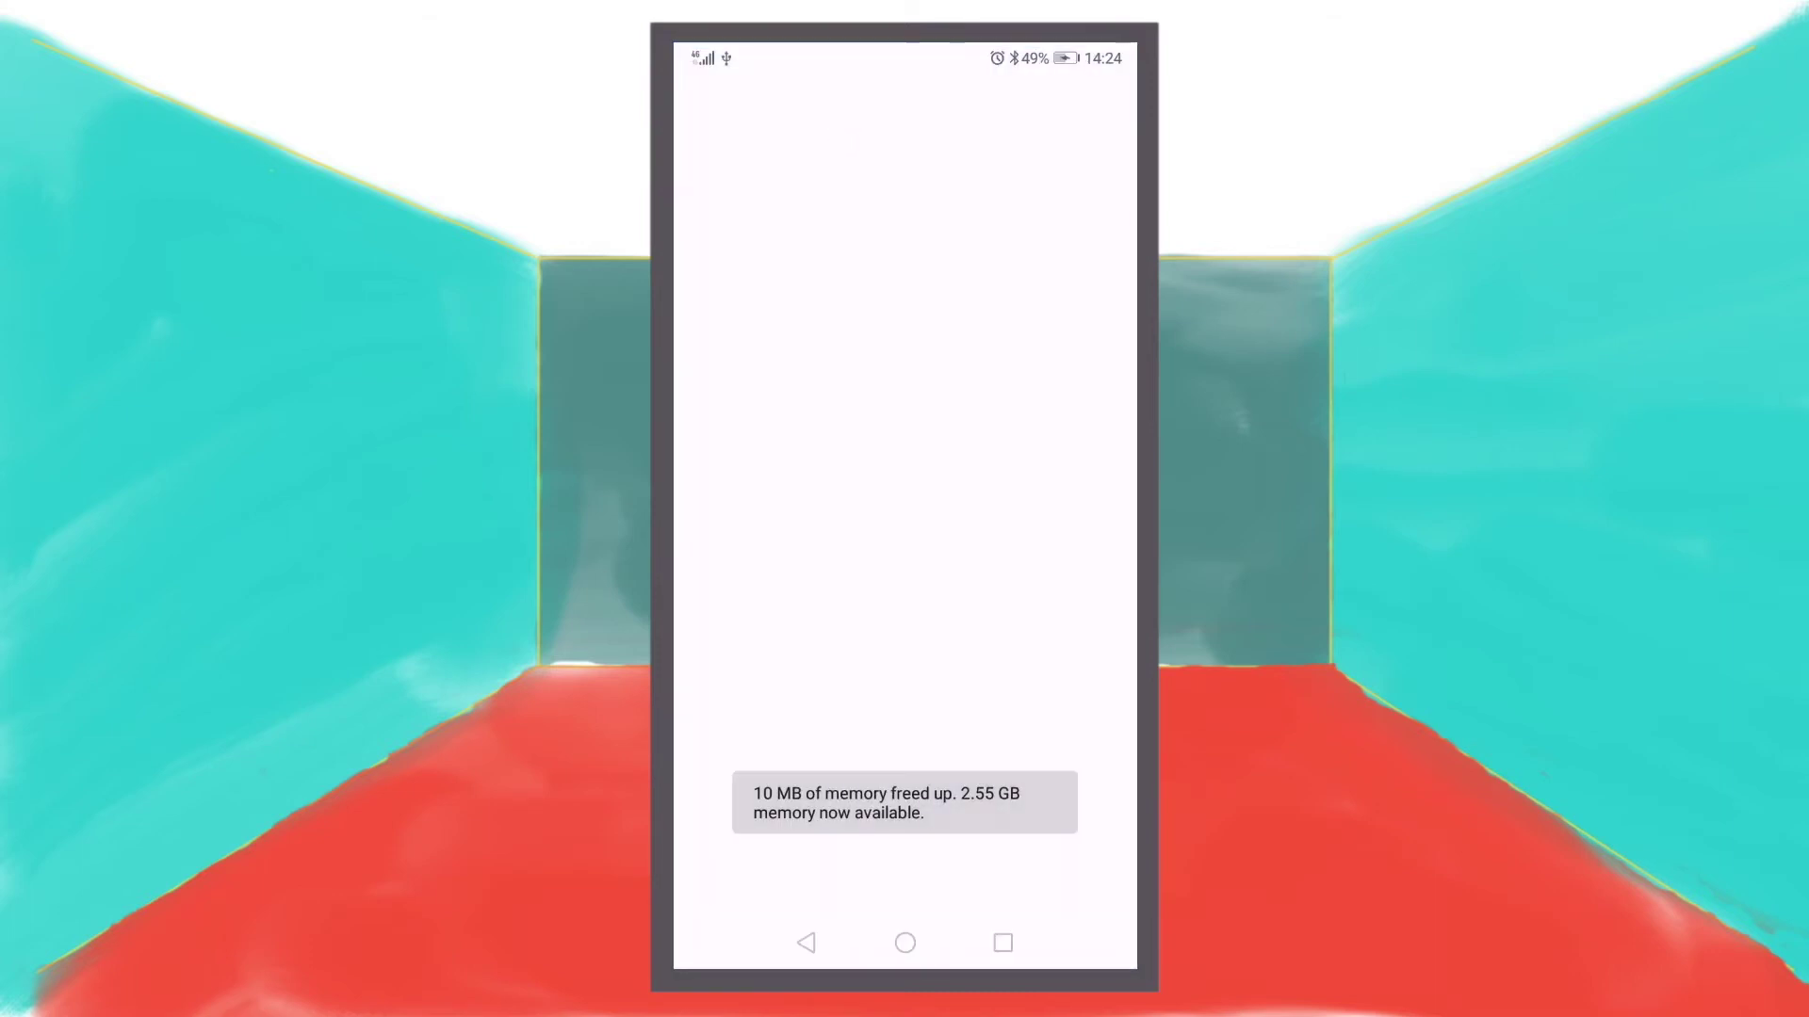
left_click(730, 114)
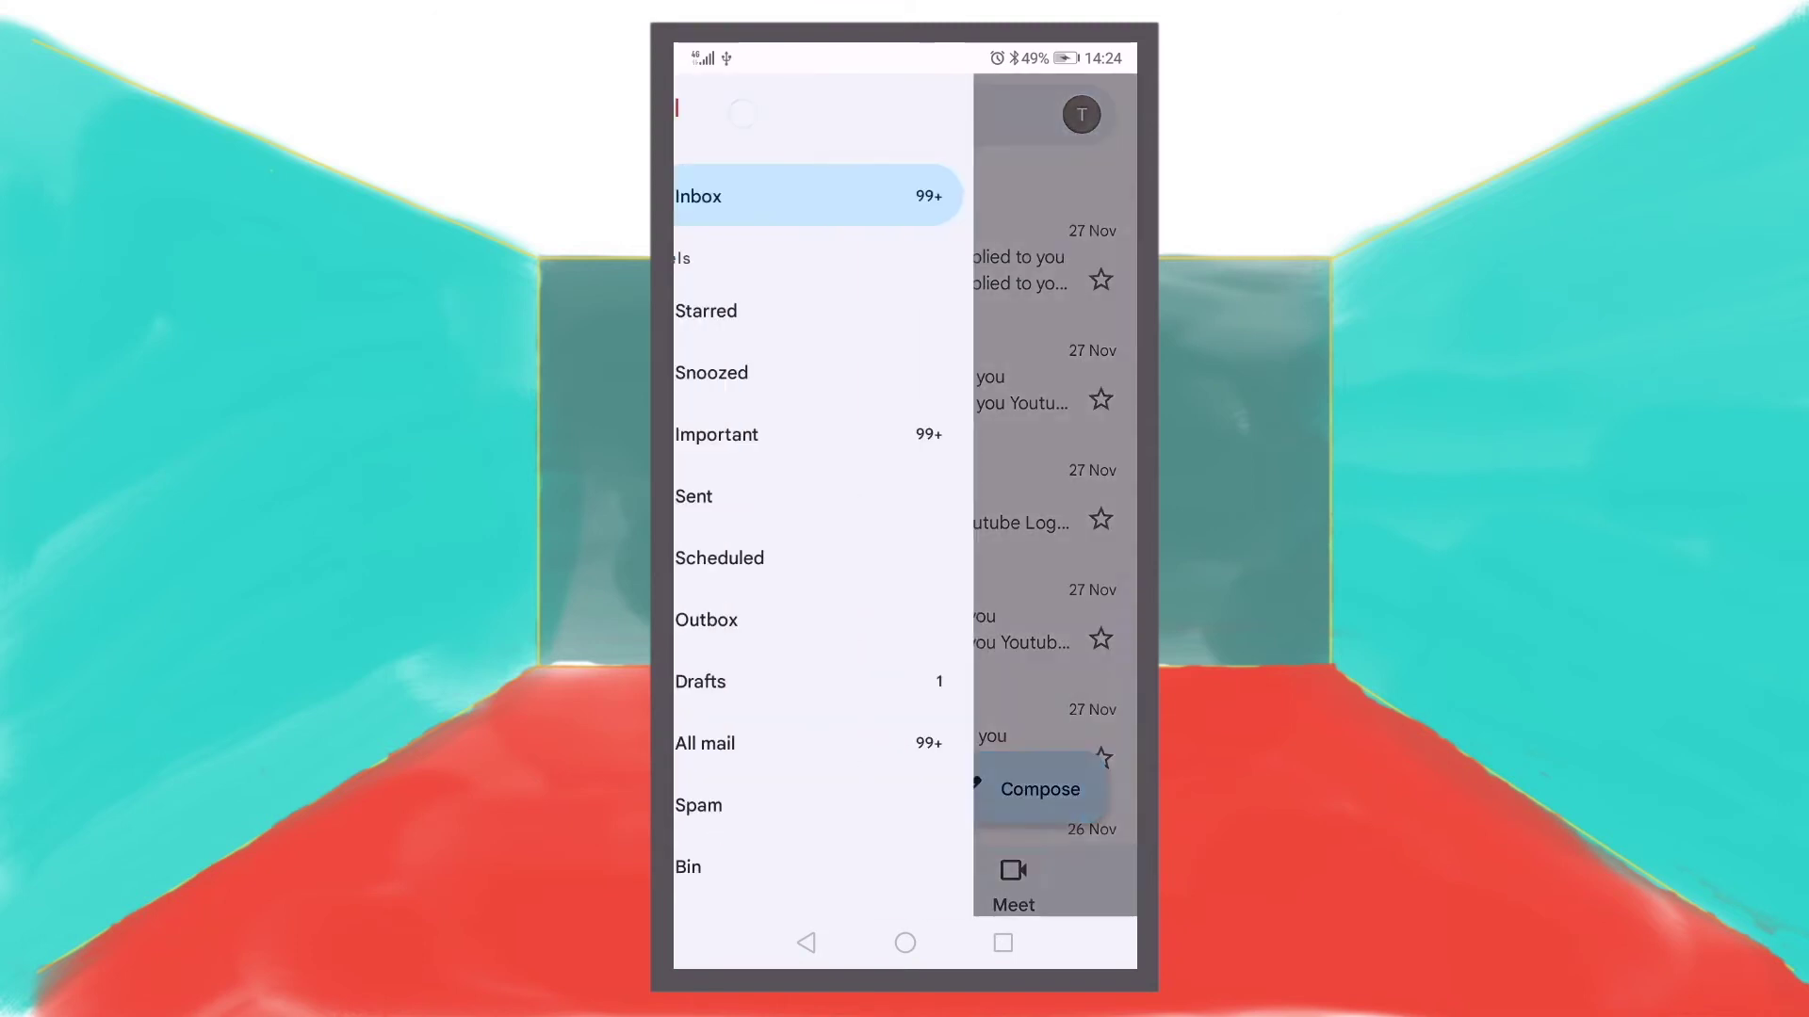
left_click(792, 681)
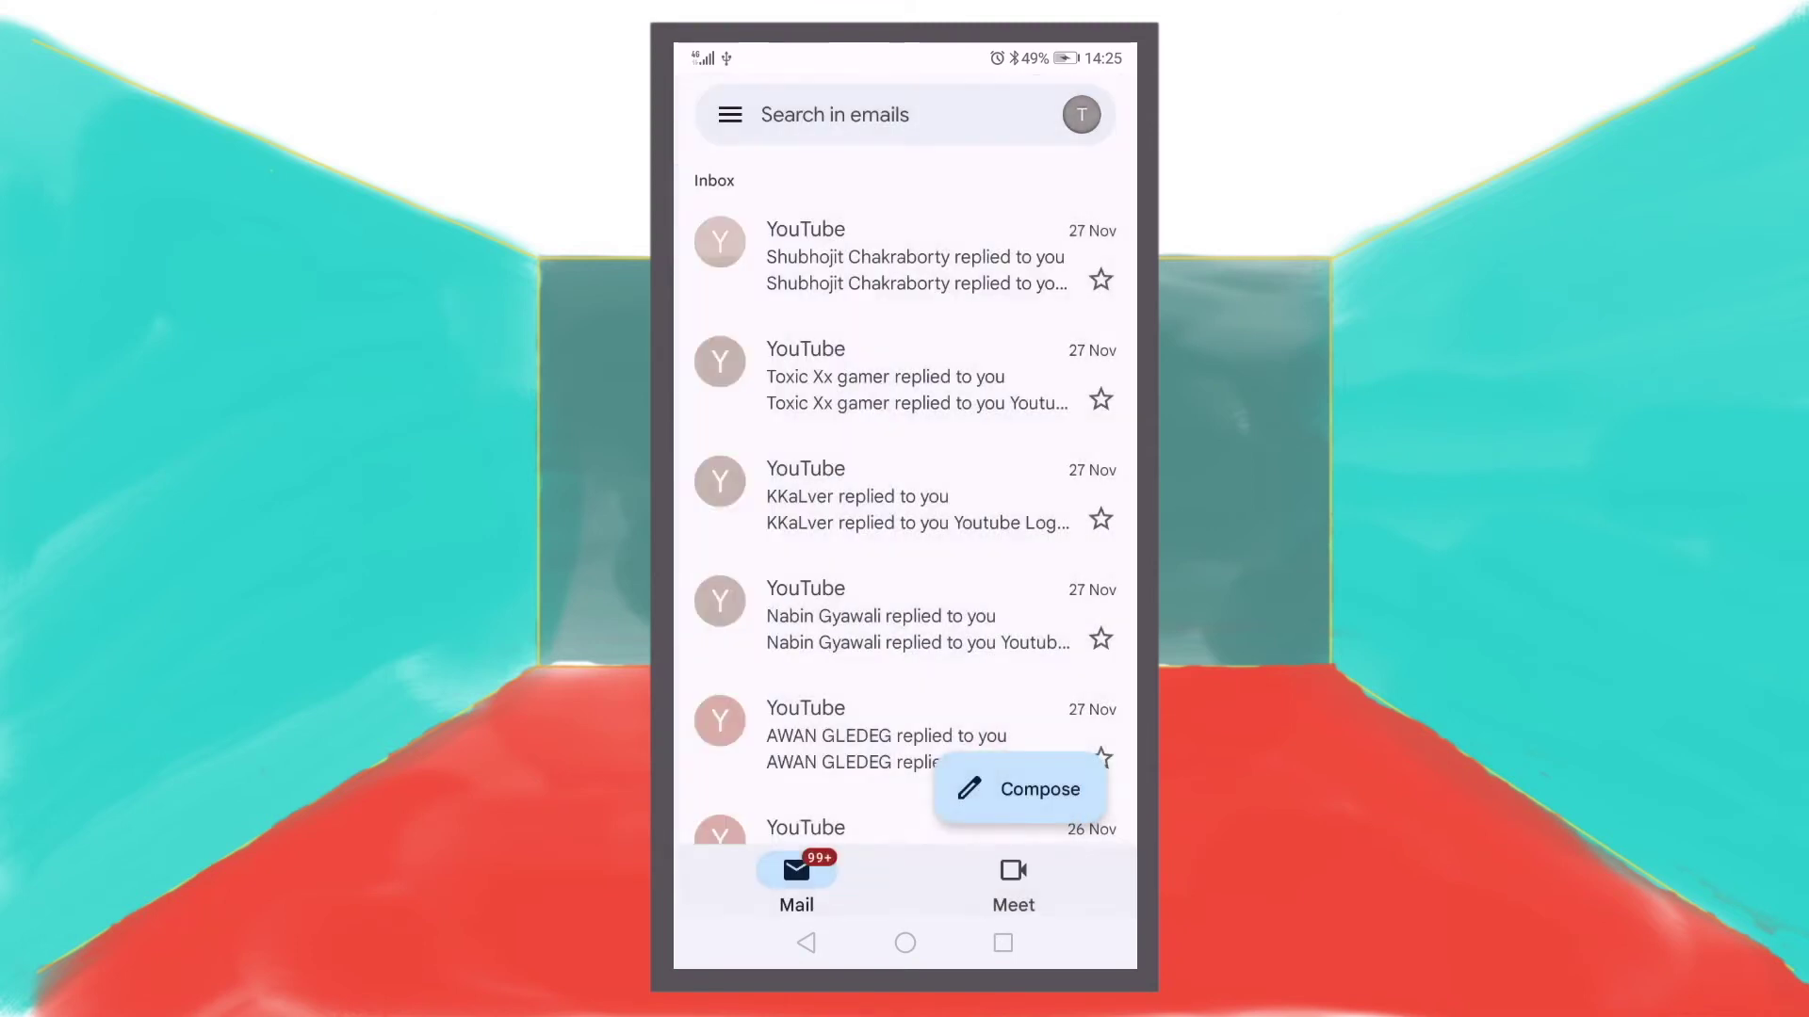
left_click(891, 253)
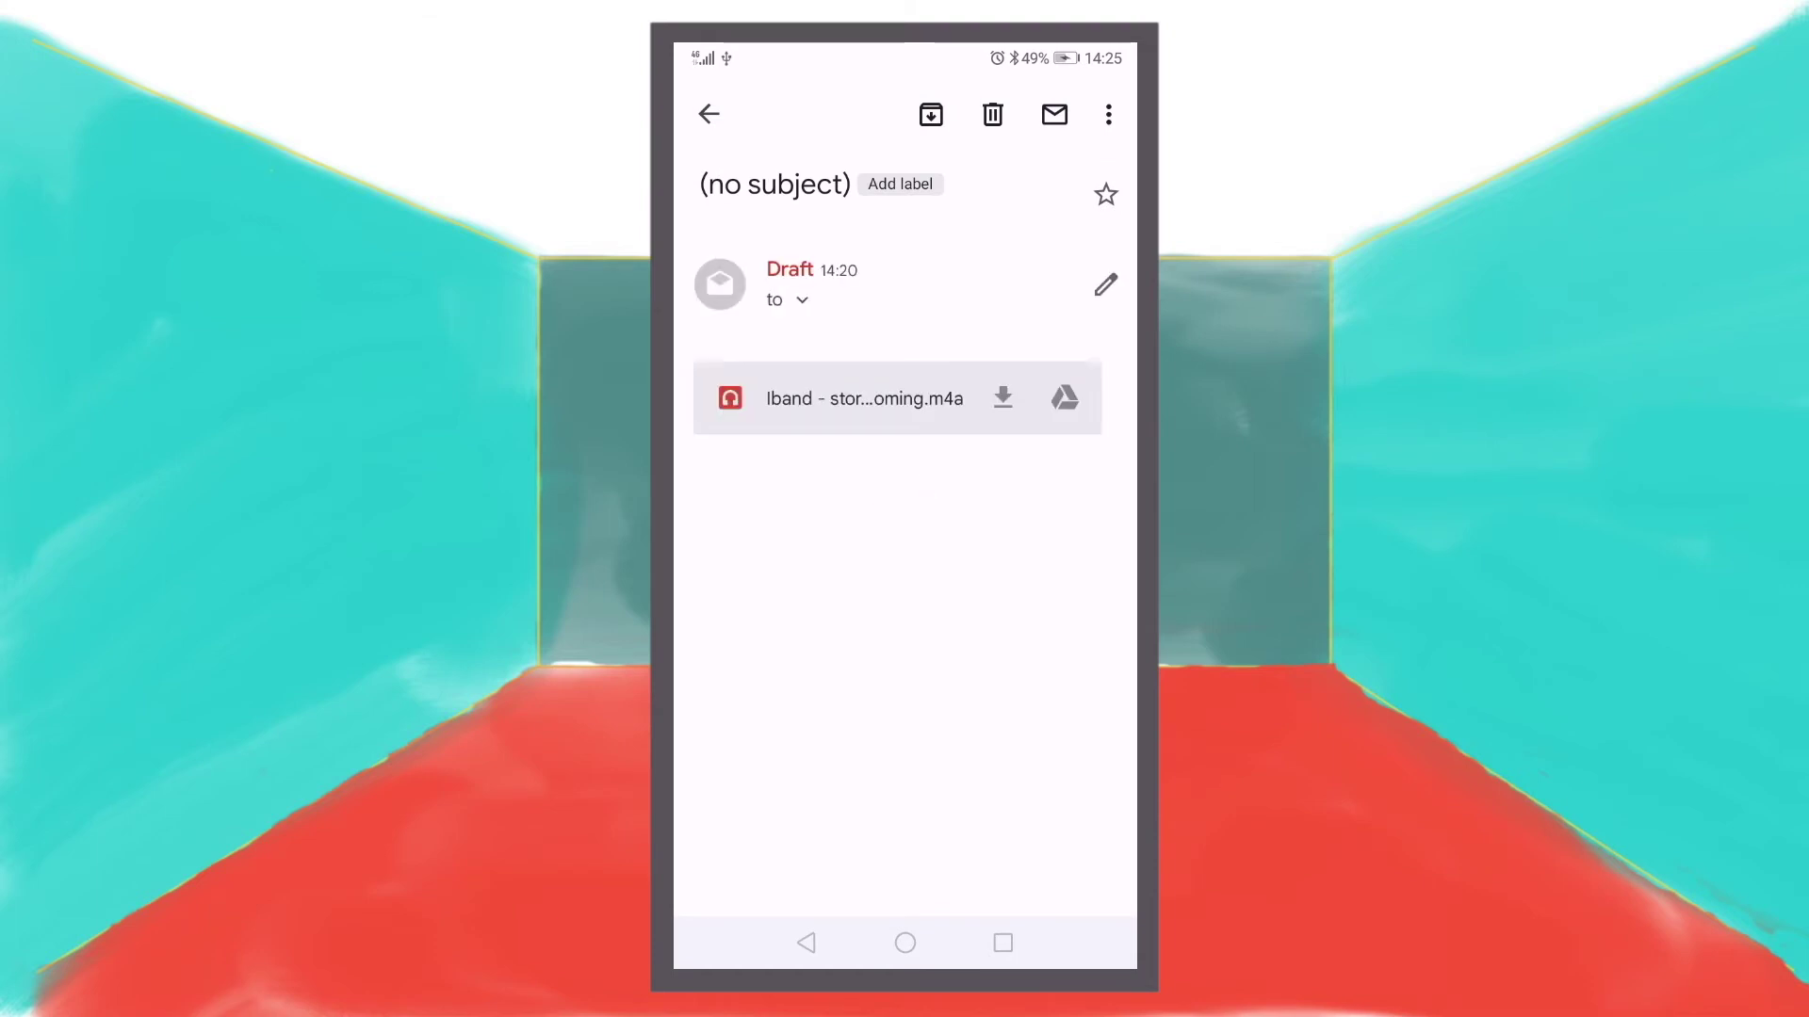
left_click(904, 943)
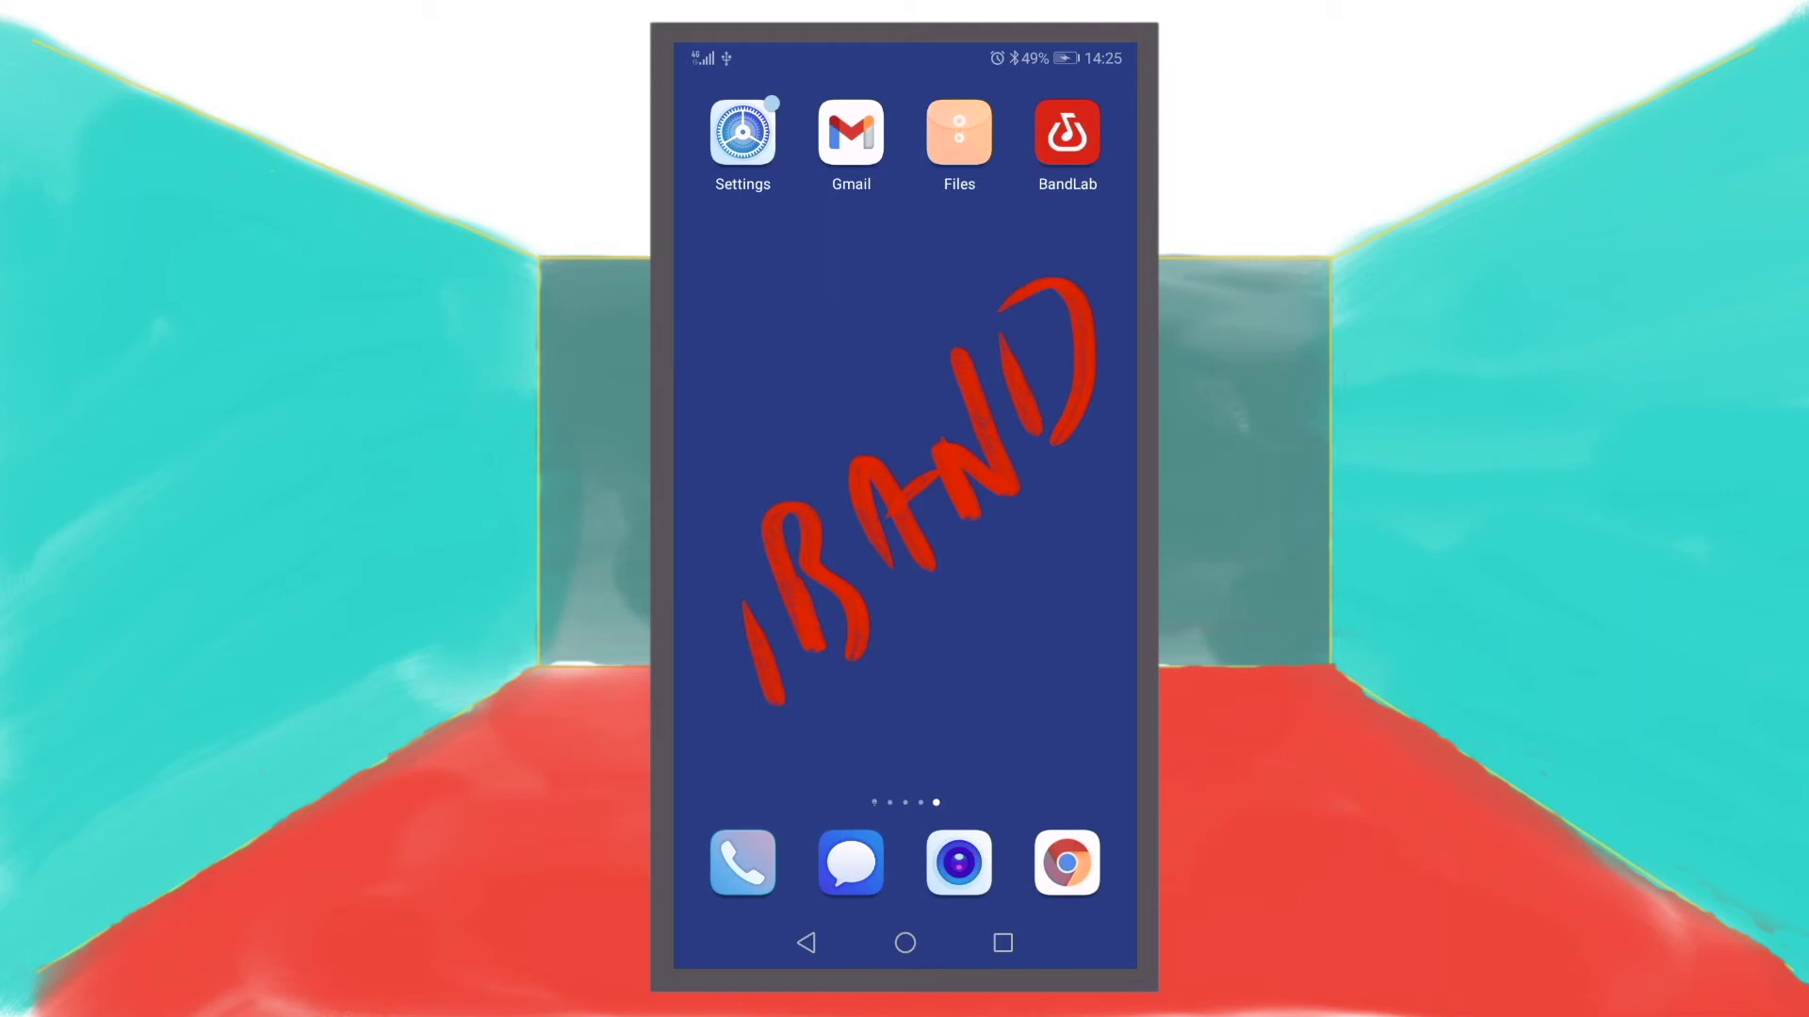
Find Gmail in the Settings apps list and open its App info page.
left_click(742, 132)
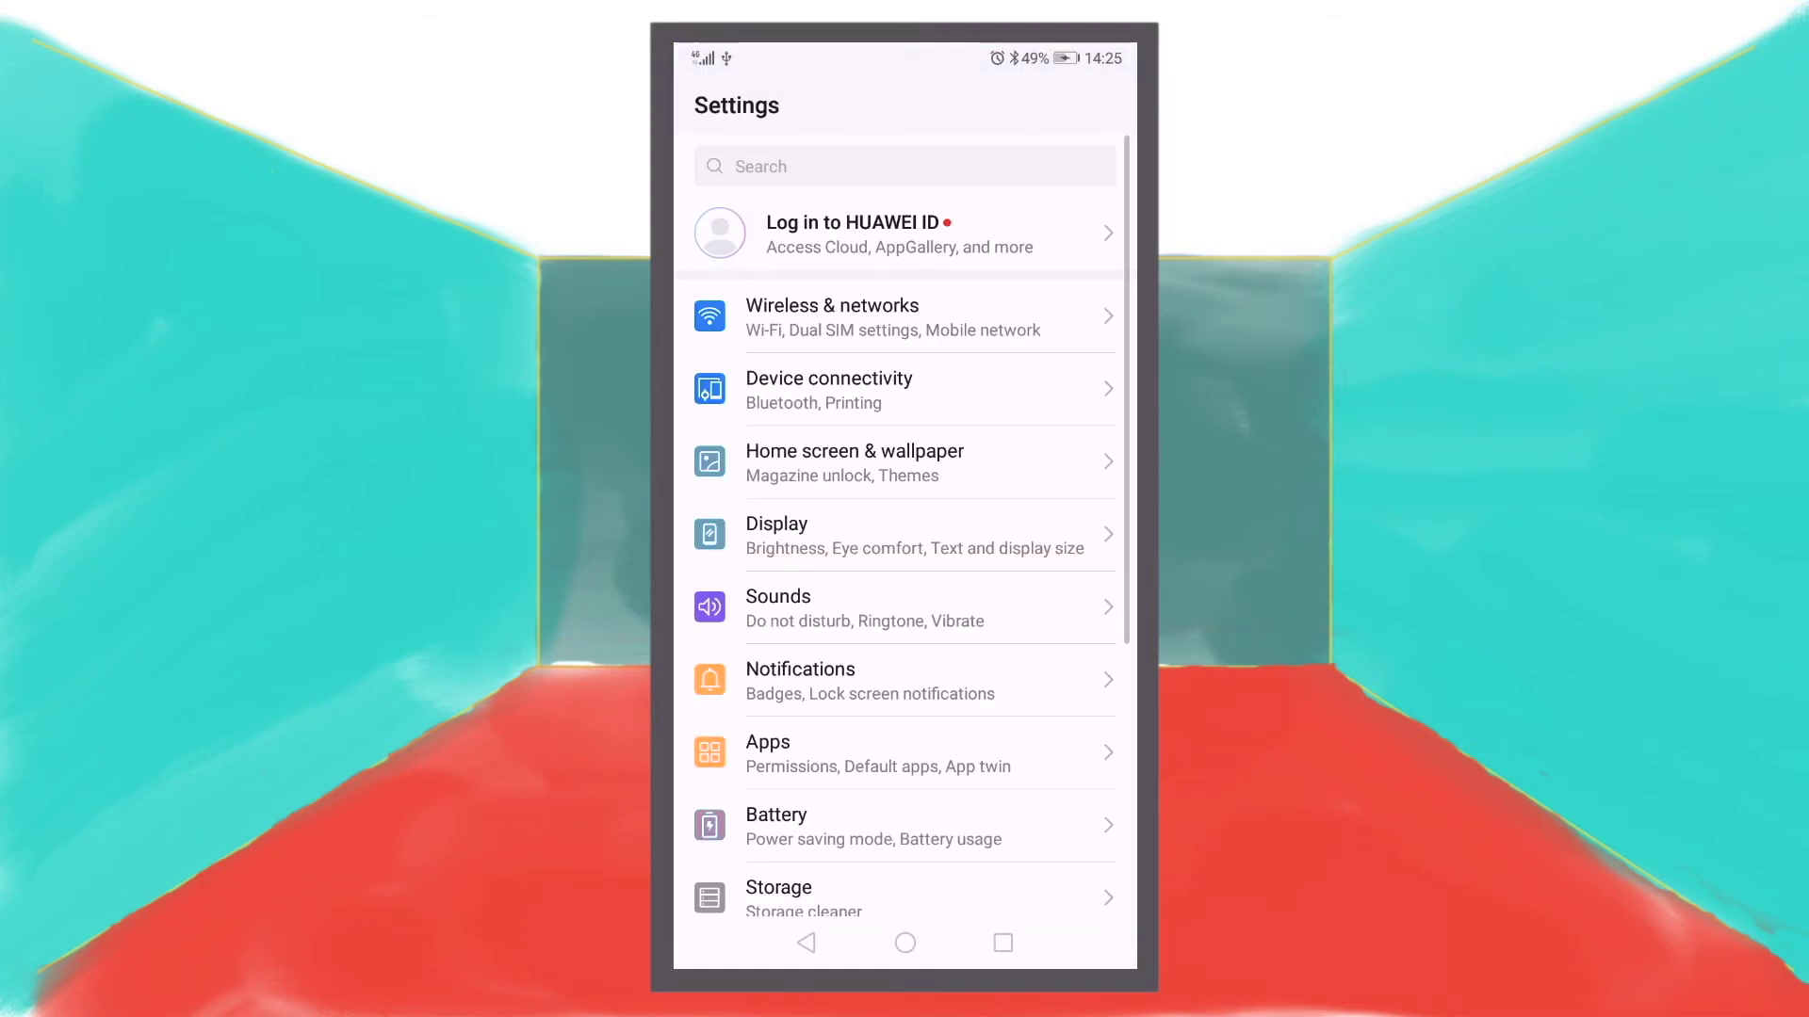
left_click(854, 758)
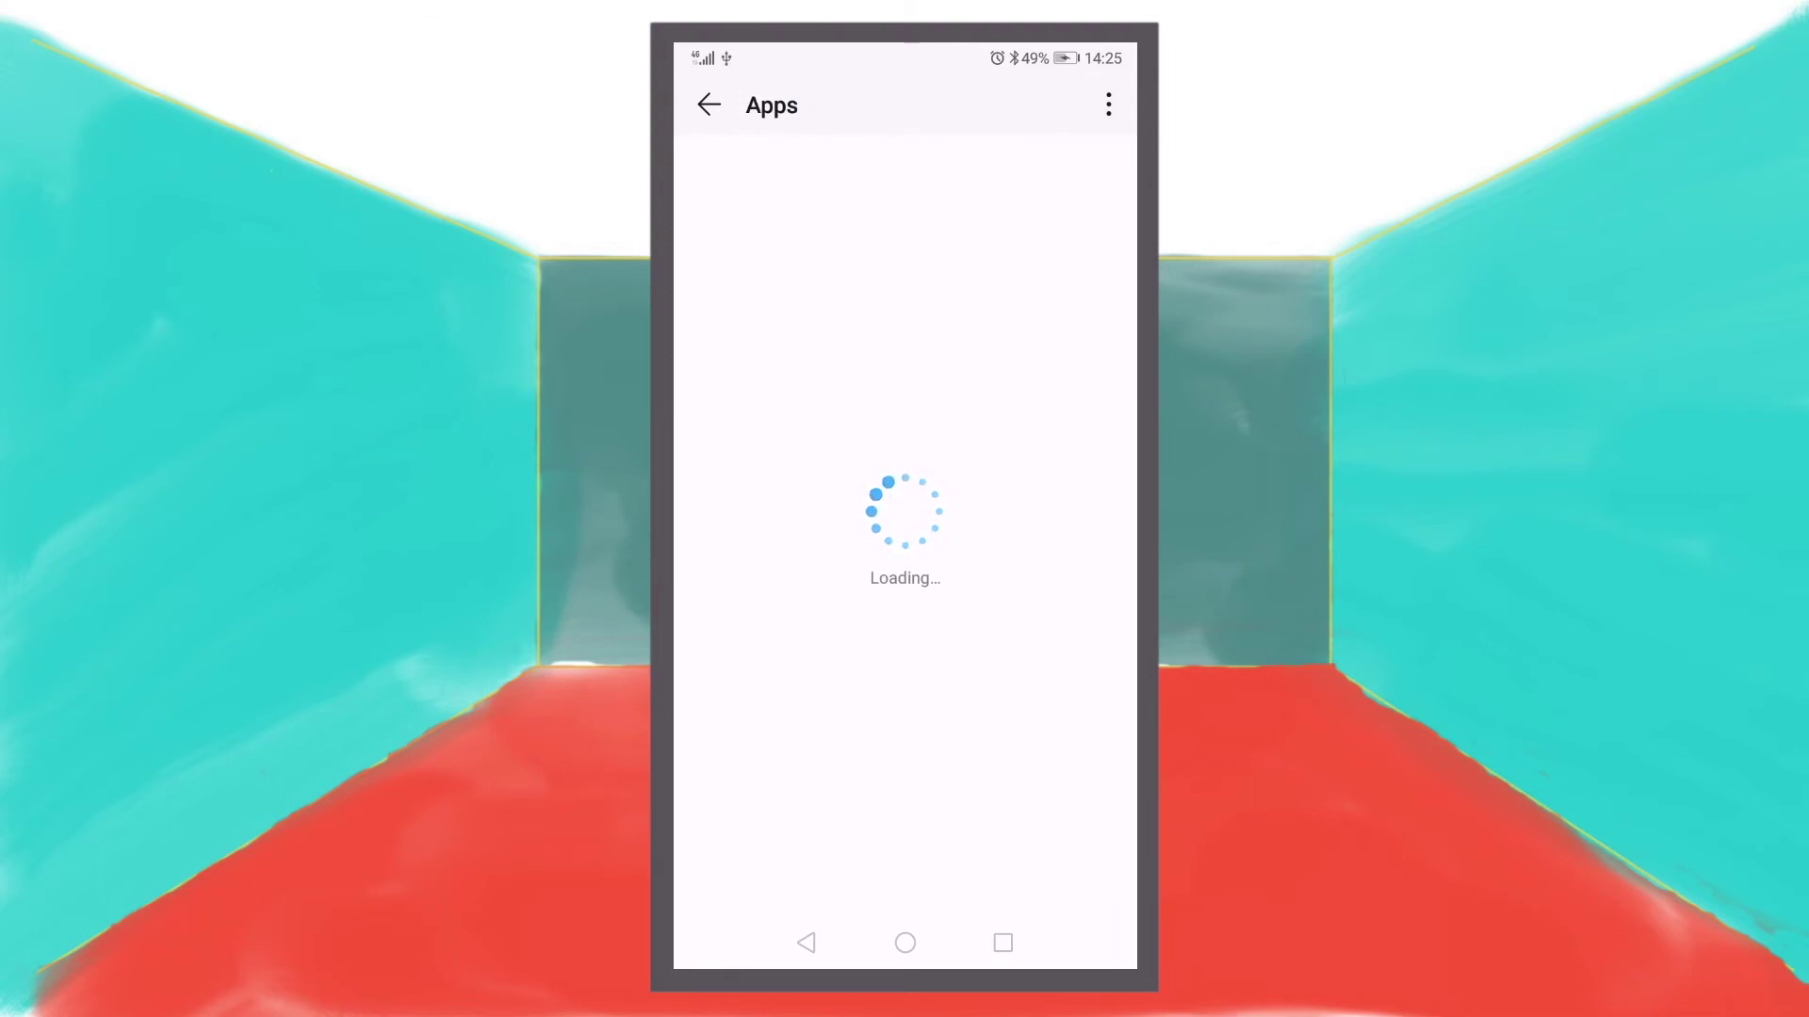
scroll(942, 468, "down", 5)
scroll(942, 468, "down", 4)
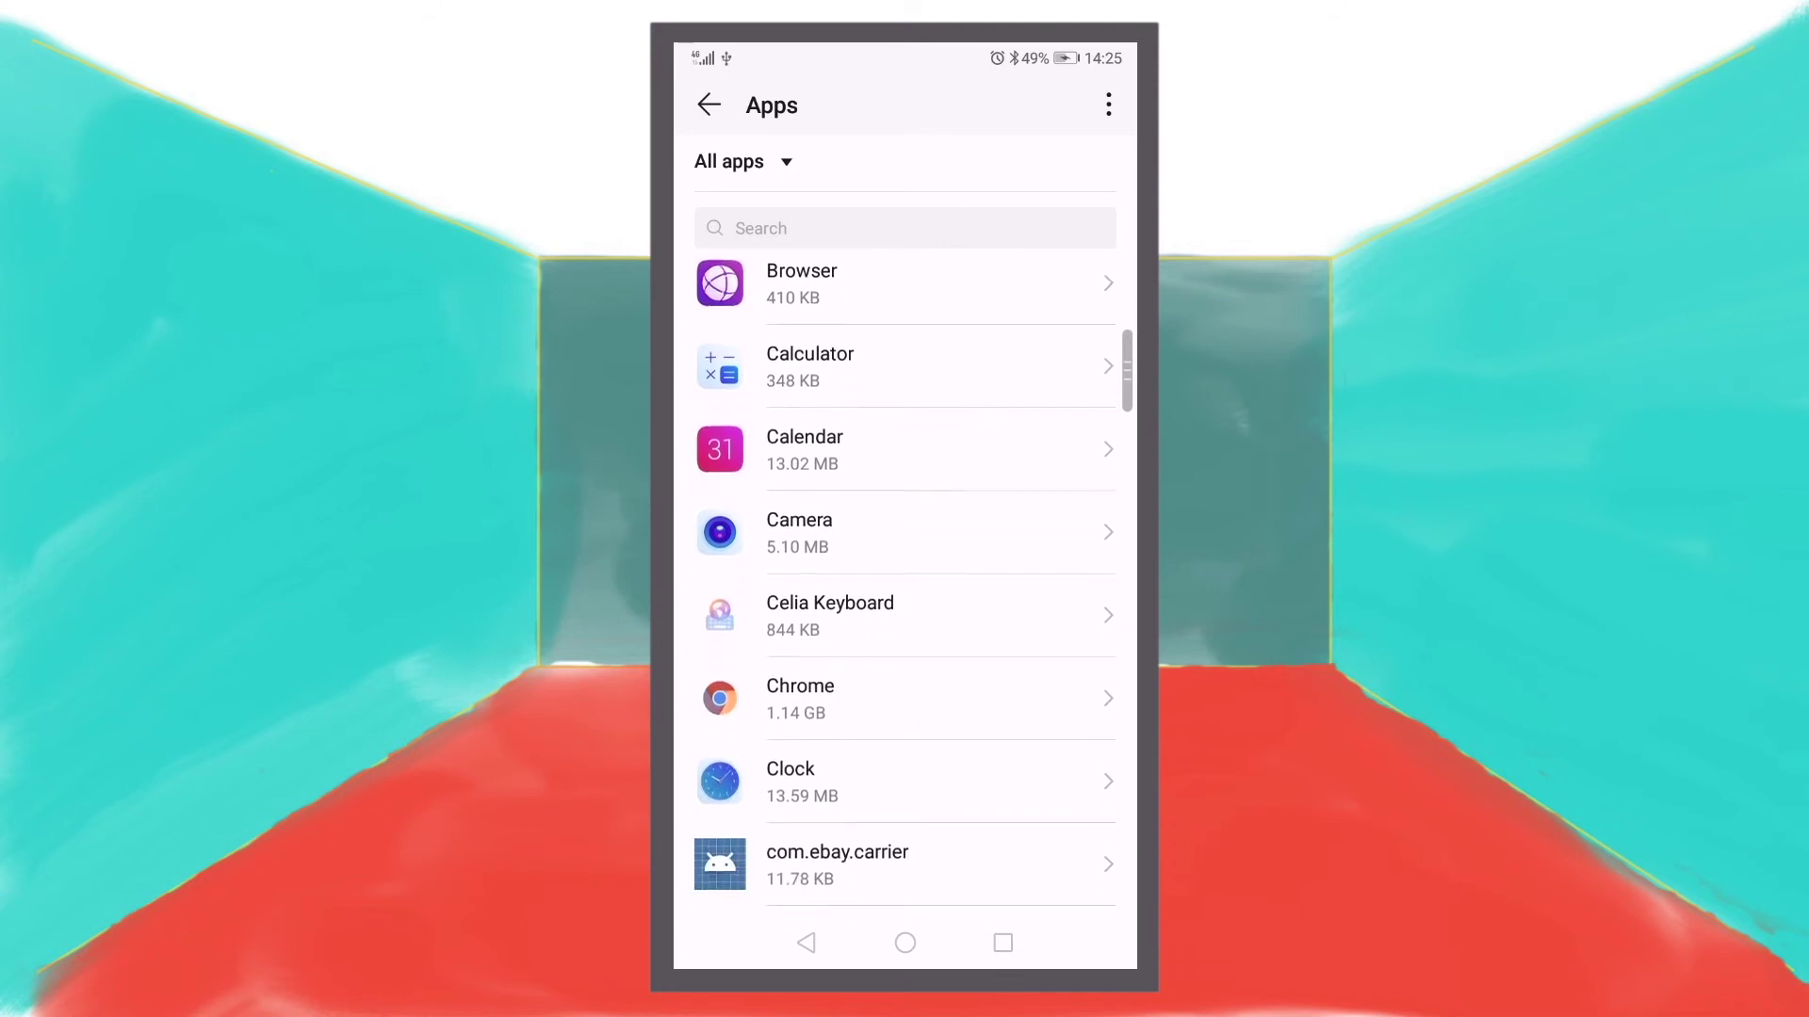
scroll(942, 468, "down", 4)
scroll(942, 468, "down", 3)
scroll(942, 468, "down", 3)
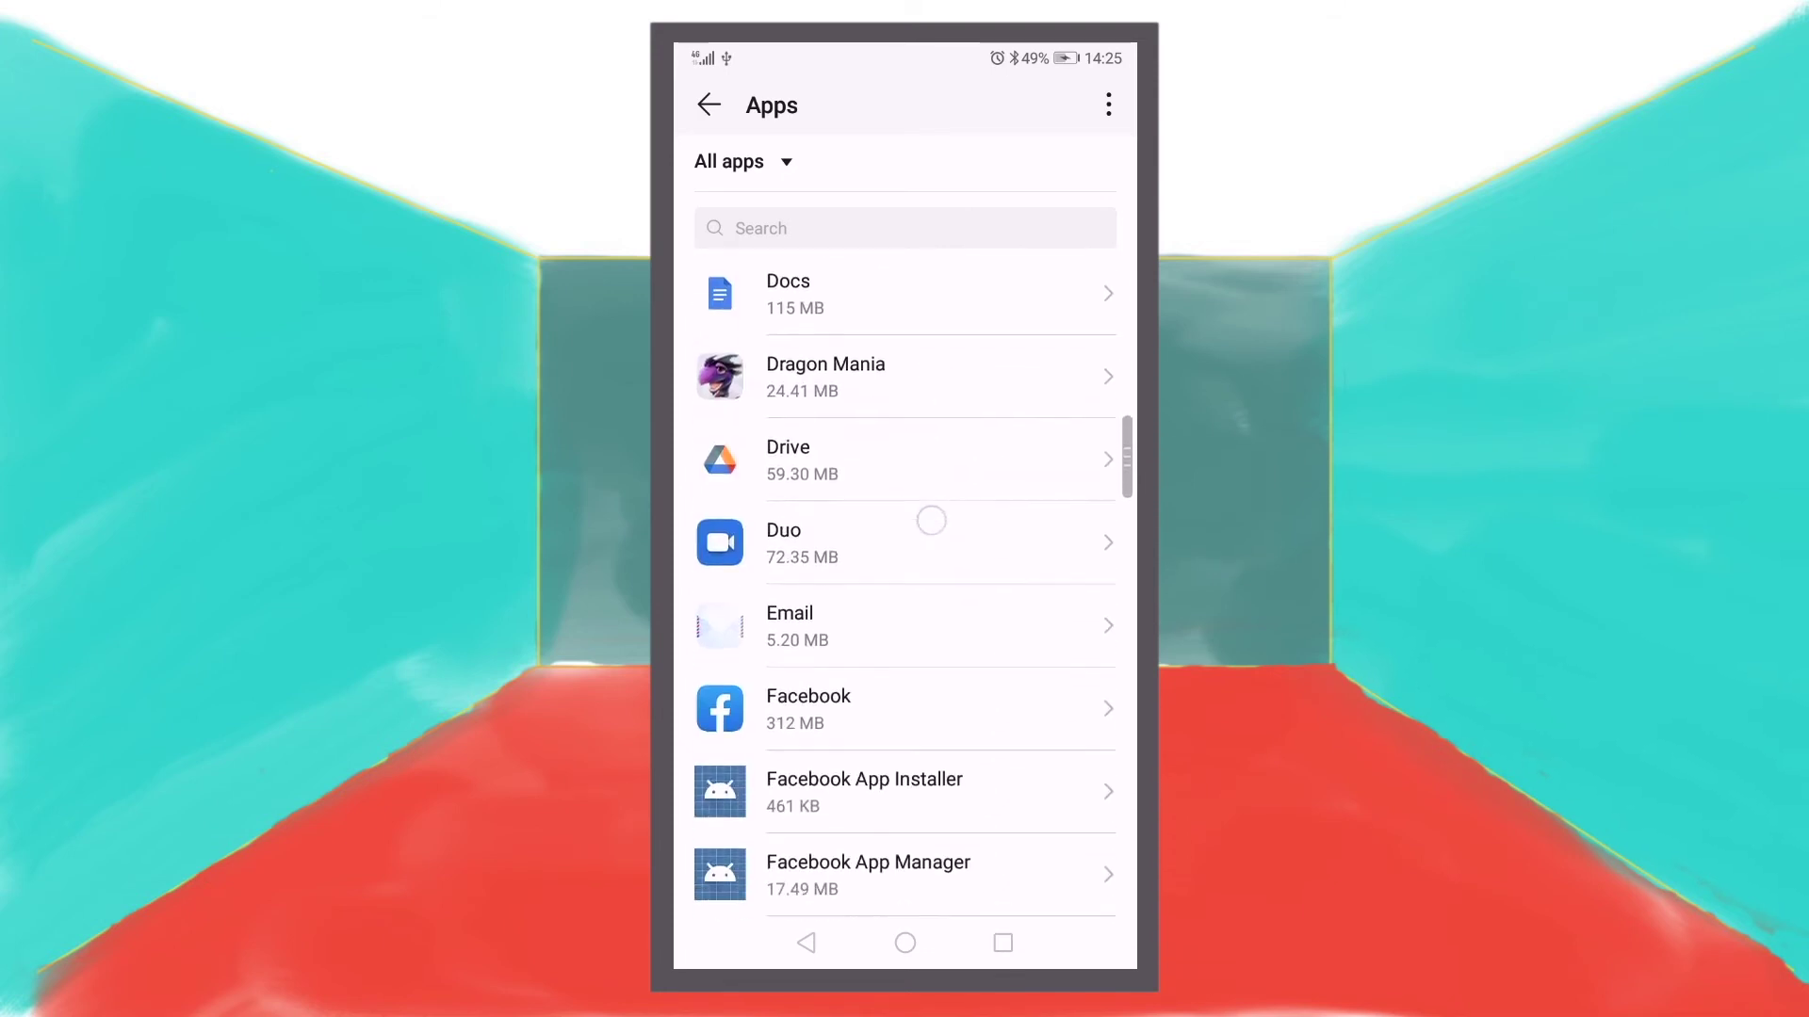
scroll(931, 520, "down", 5)
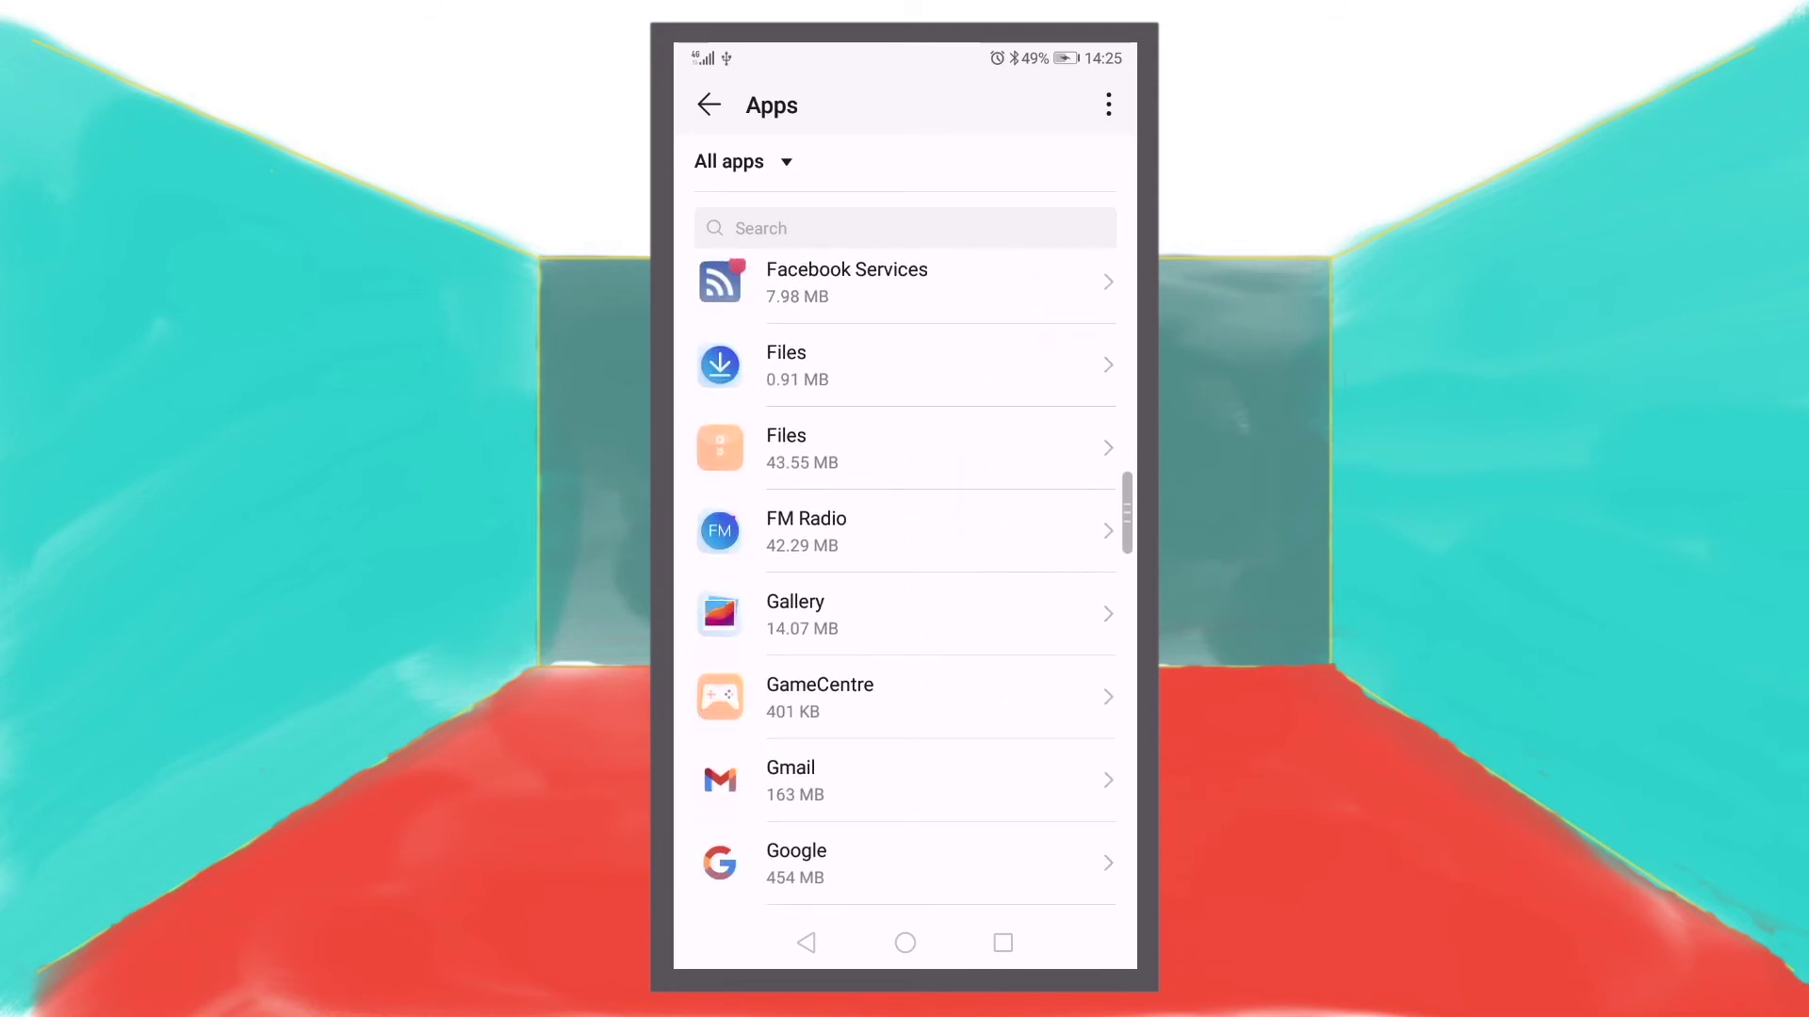
scroll(965, 670, "down", 3)
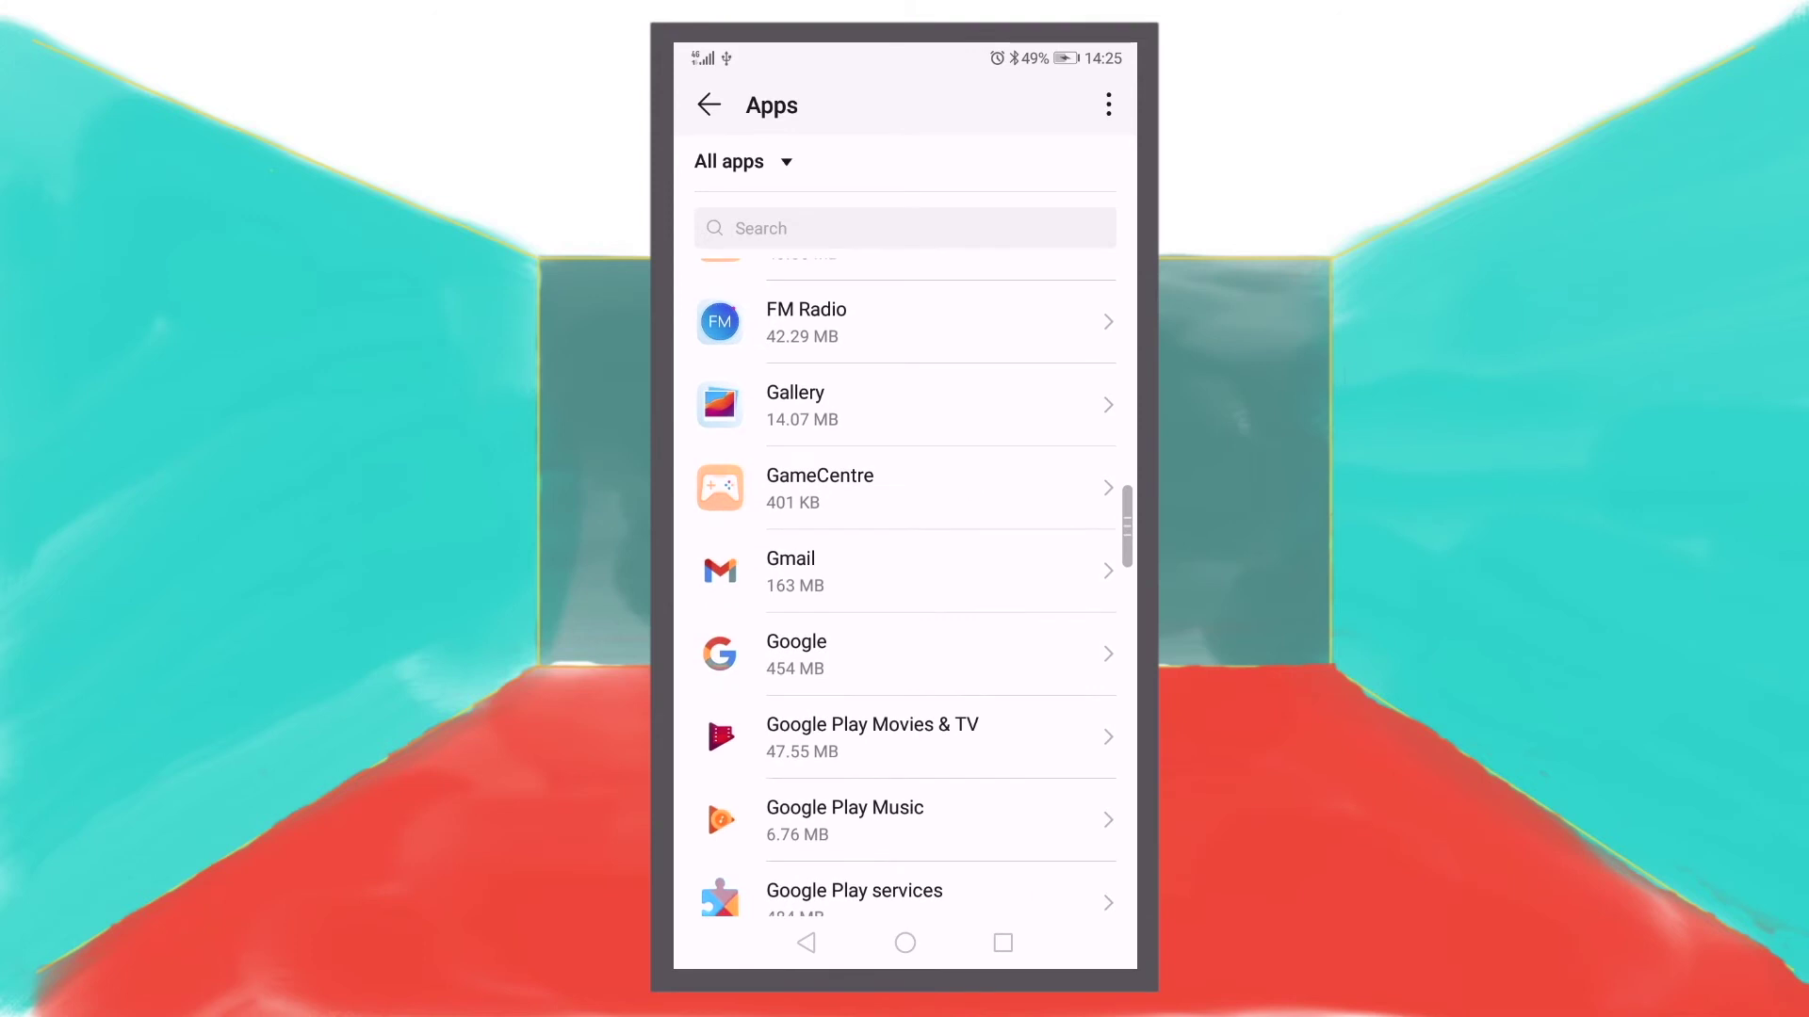
left_click(820, 574)
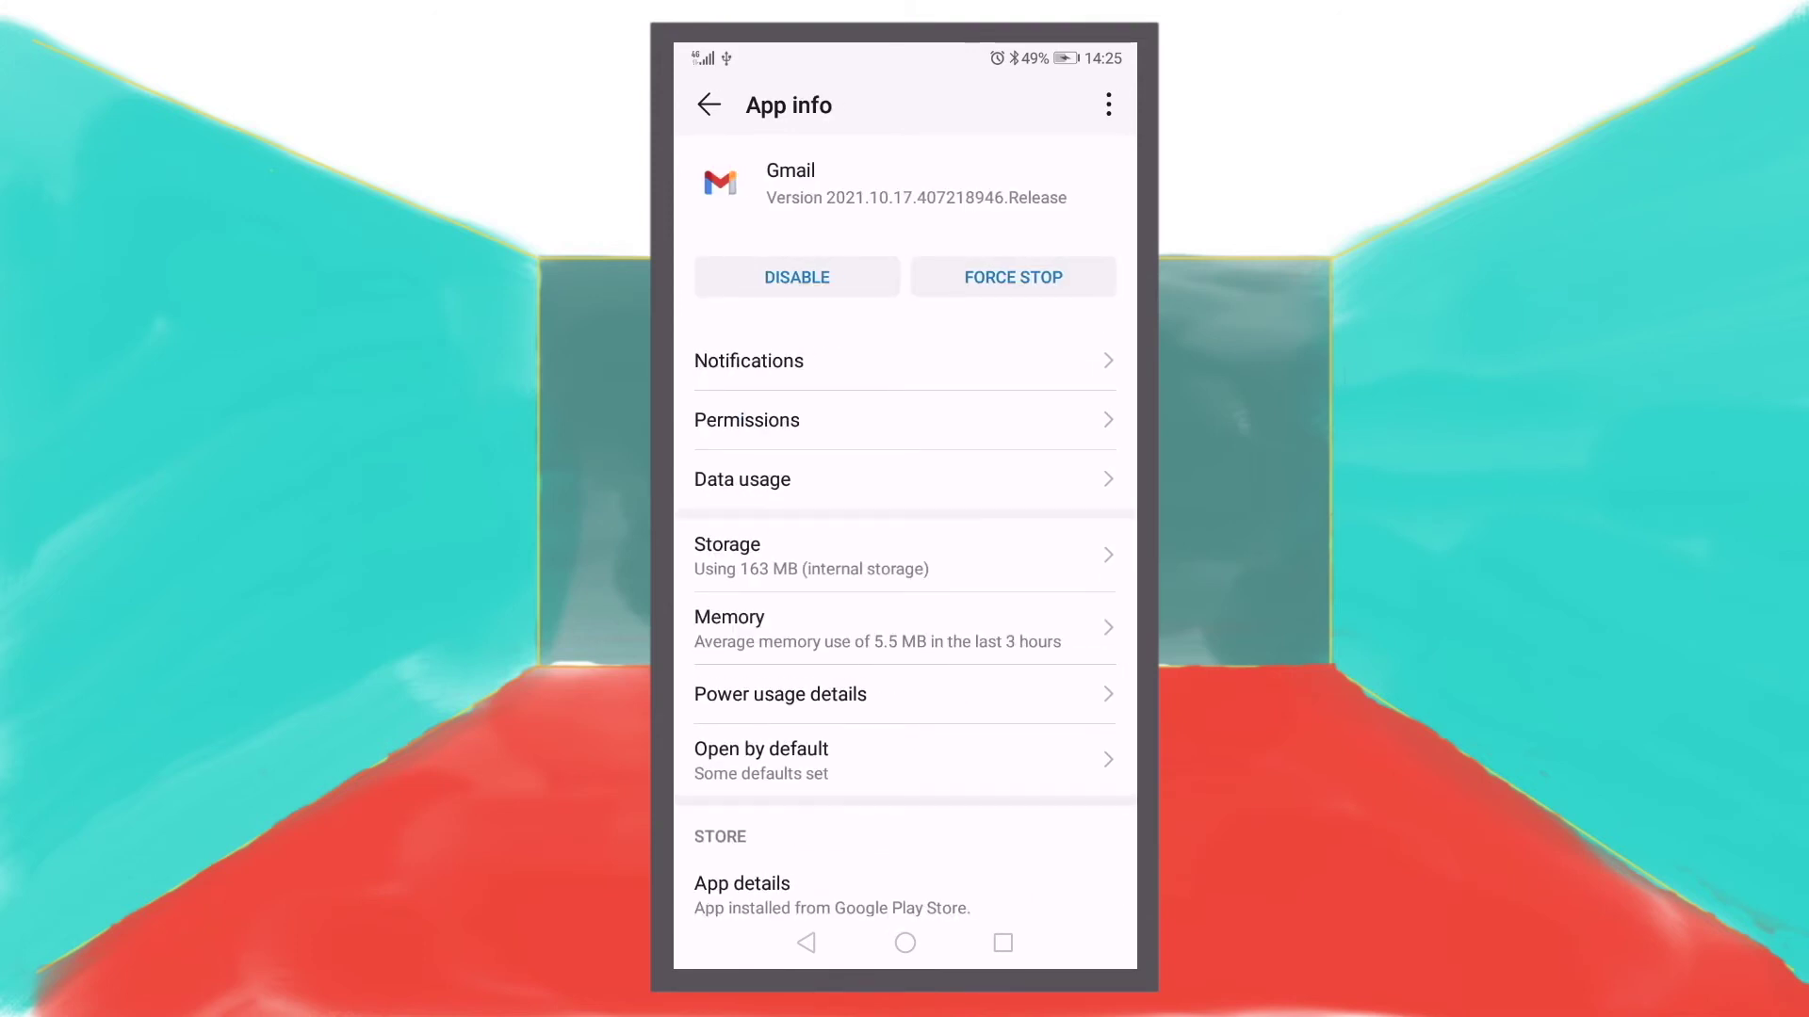
Force stop Gmail, confirm it, and return to the home screen.
left_click(1012, 277)
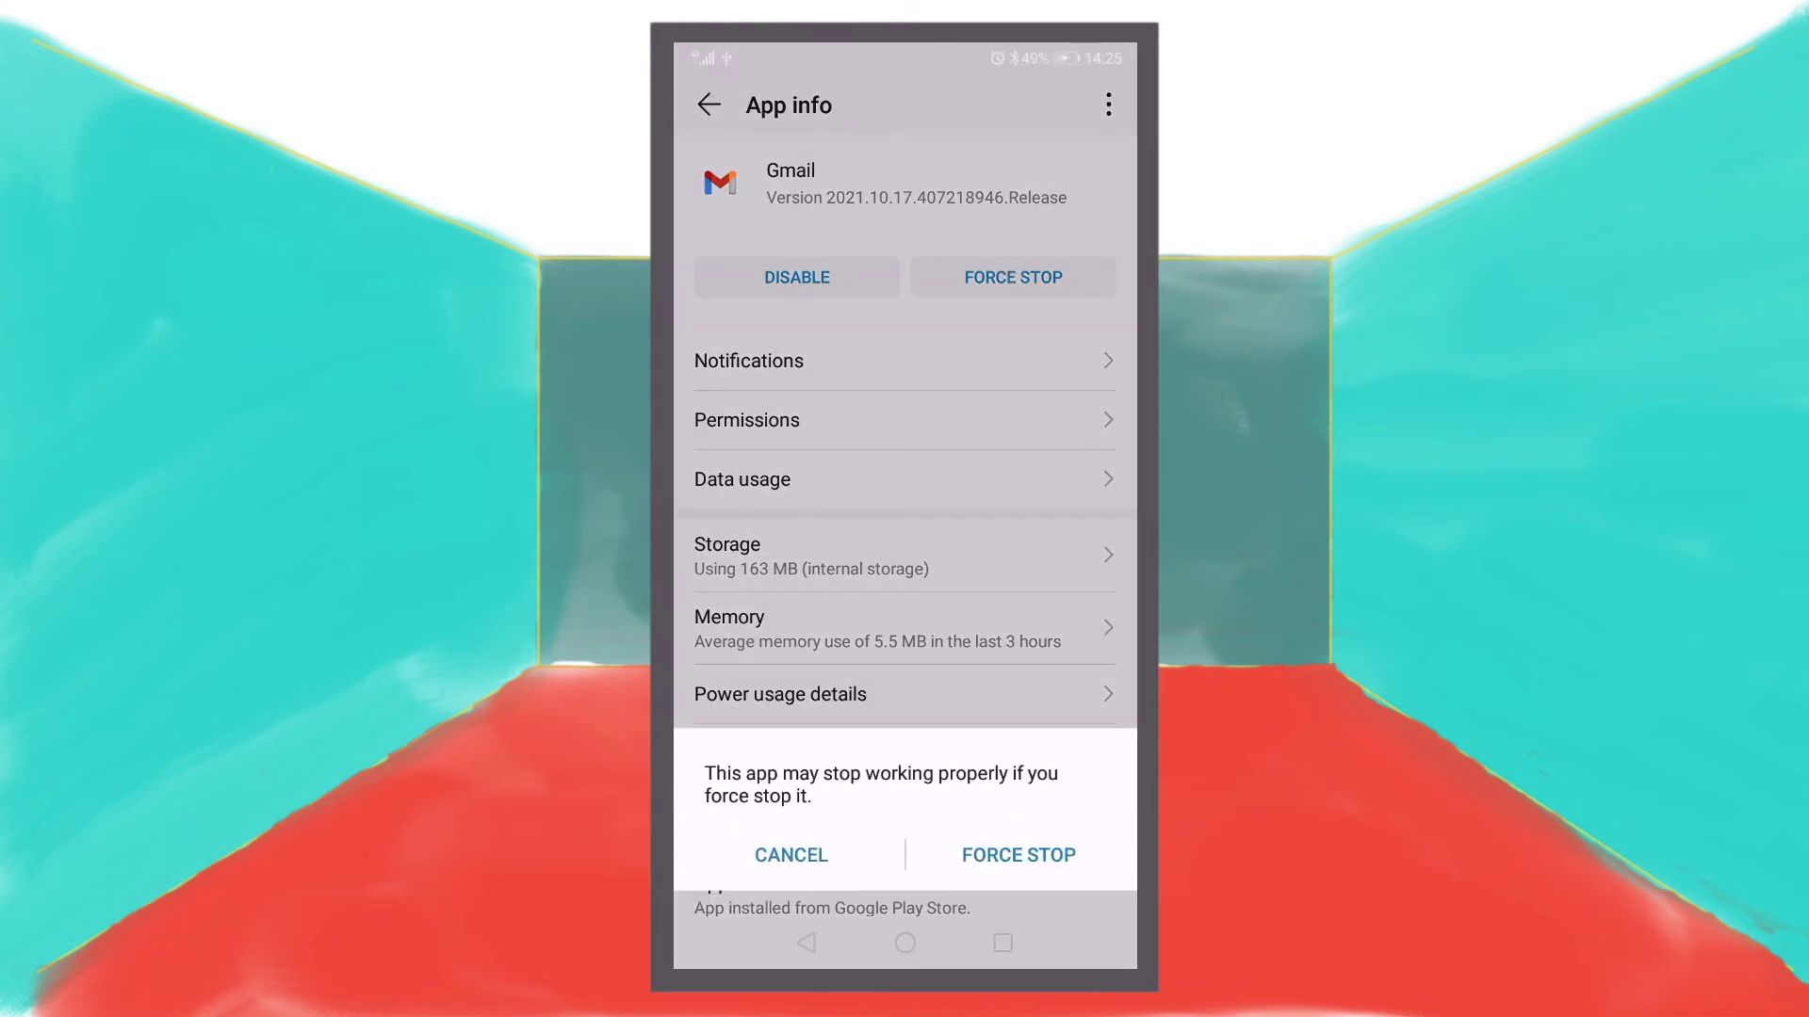
left_click(1018, 855)
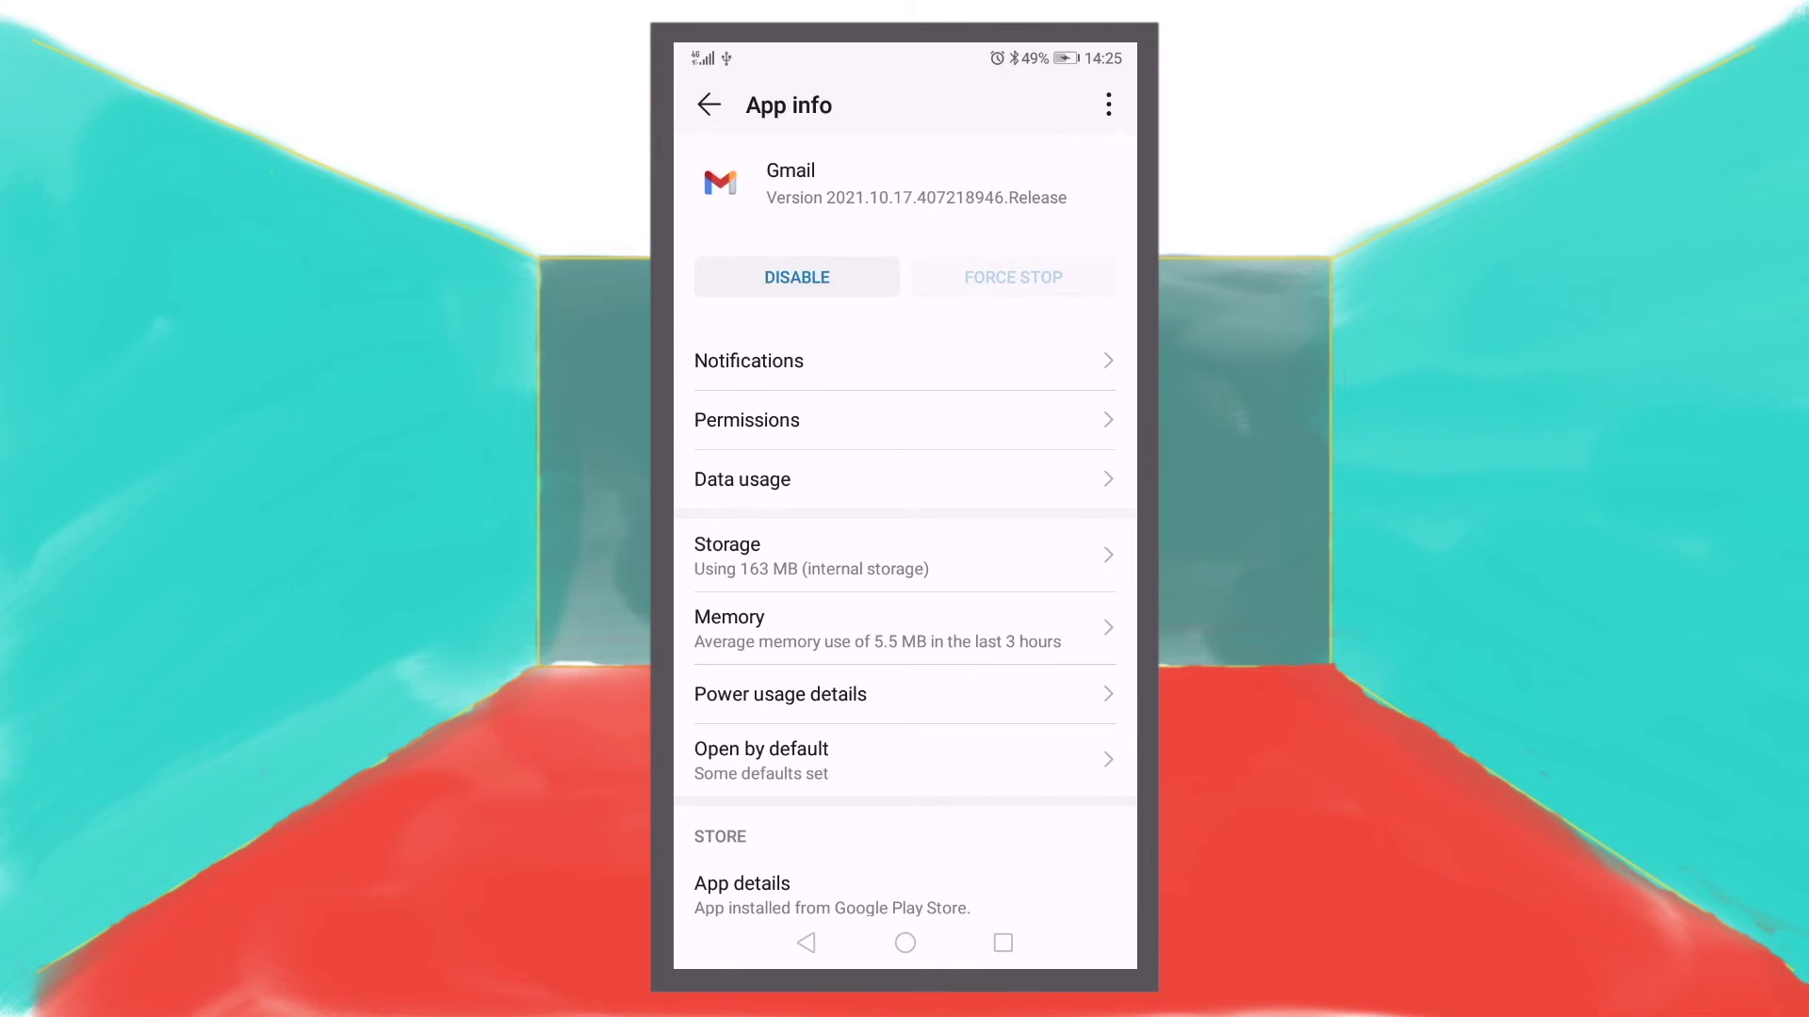
left_click(904, 943)
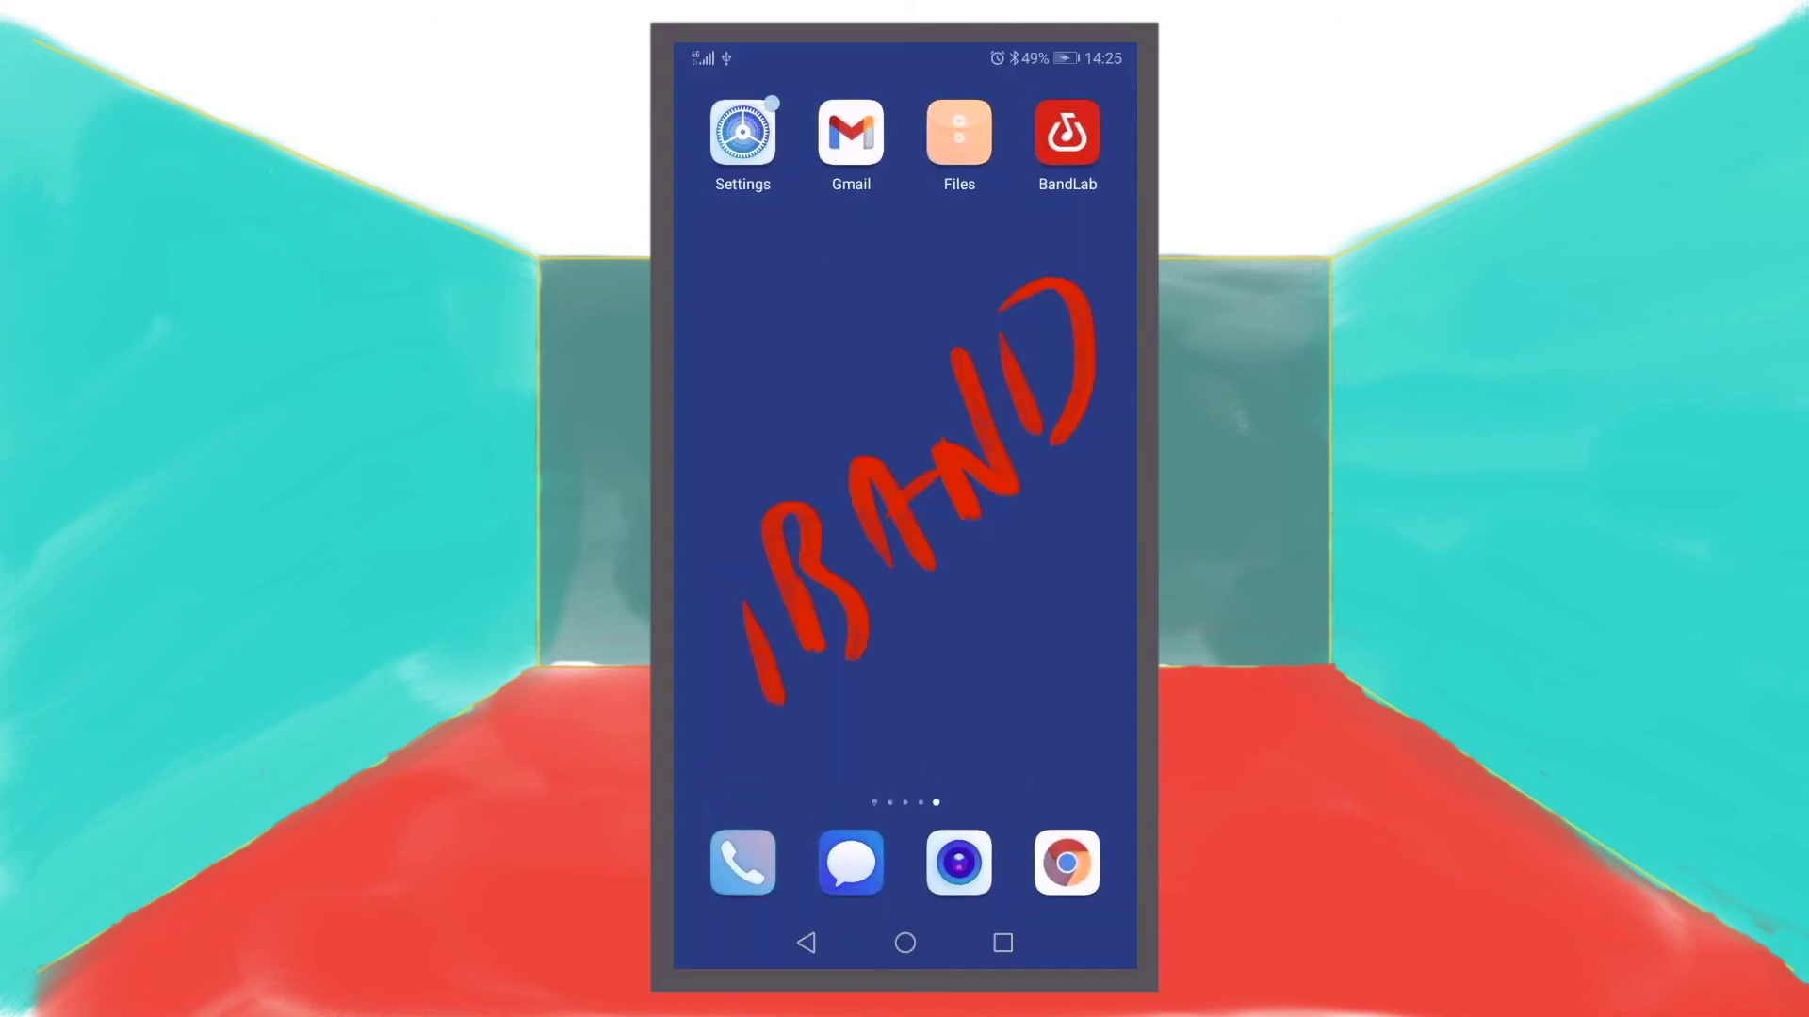
Relaunch Gmail, open the song draft from Drafts and download its m4a attachment.
left_click(851, 132)
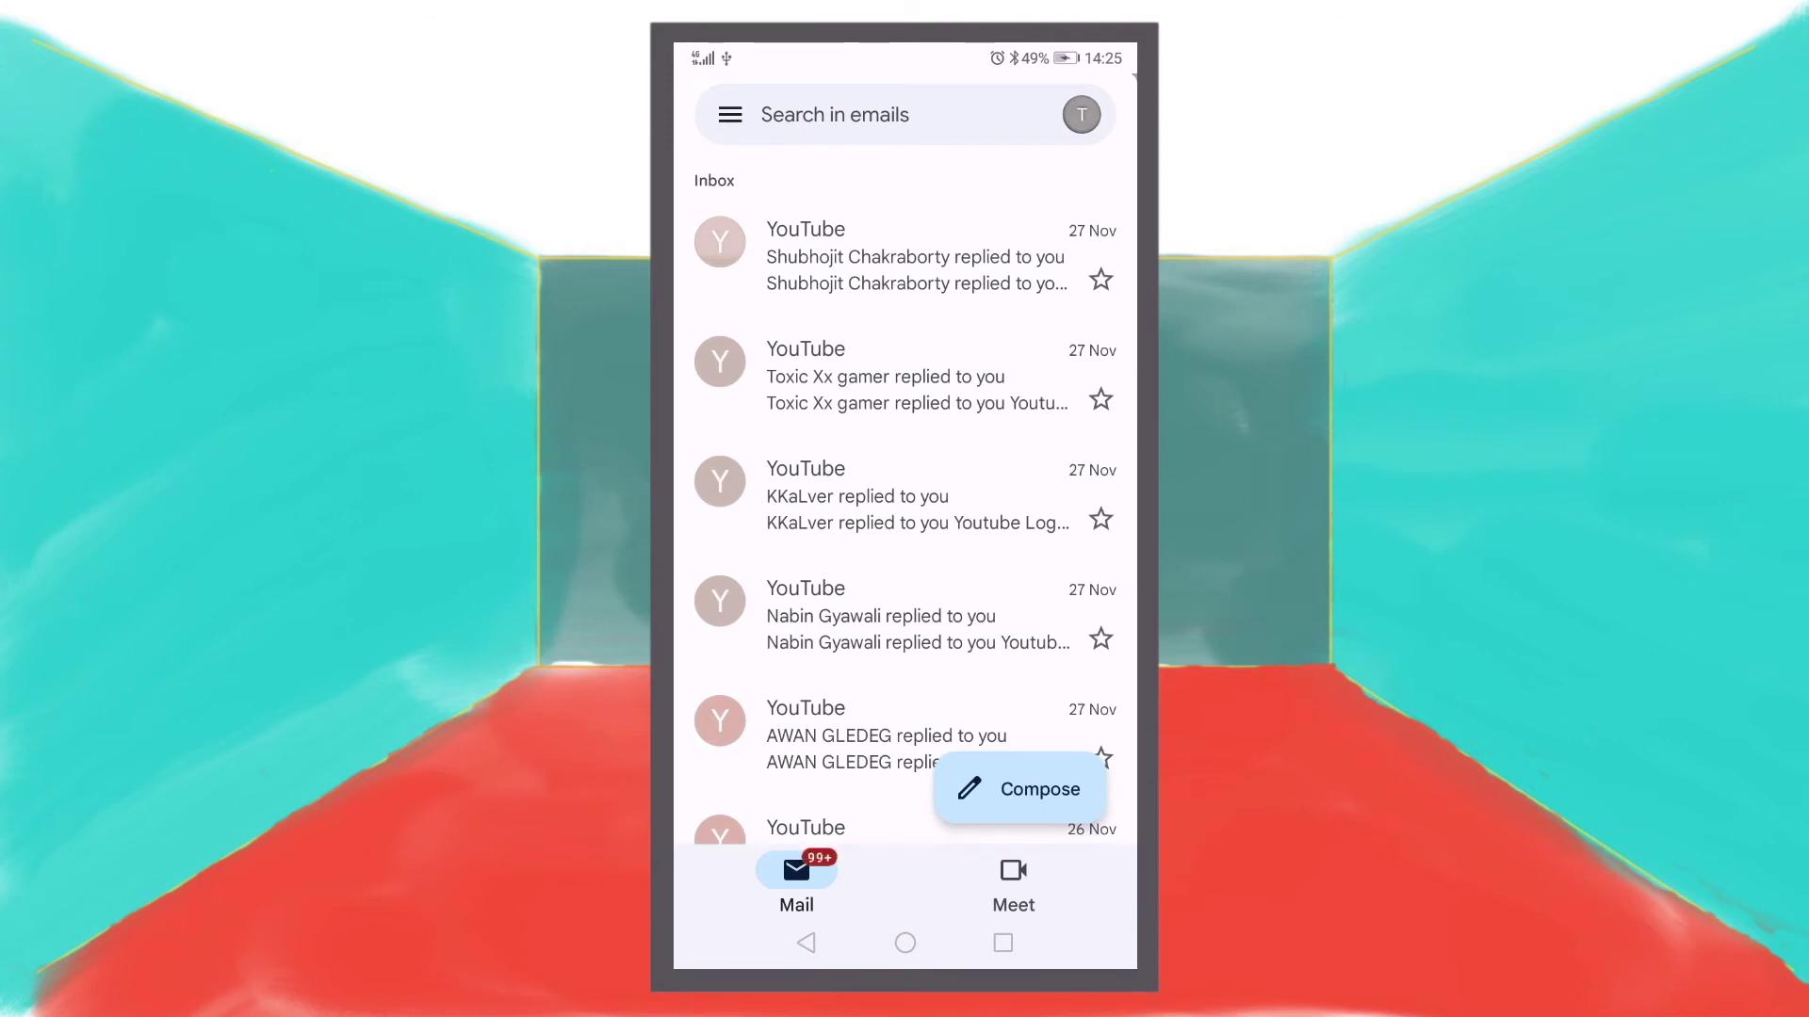
left_click(735, 108)
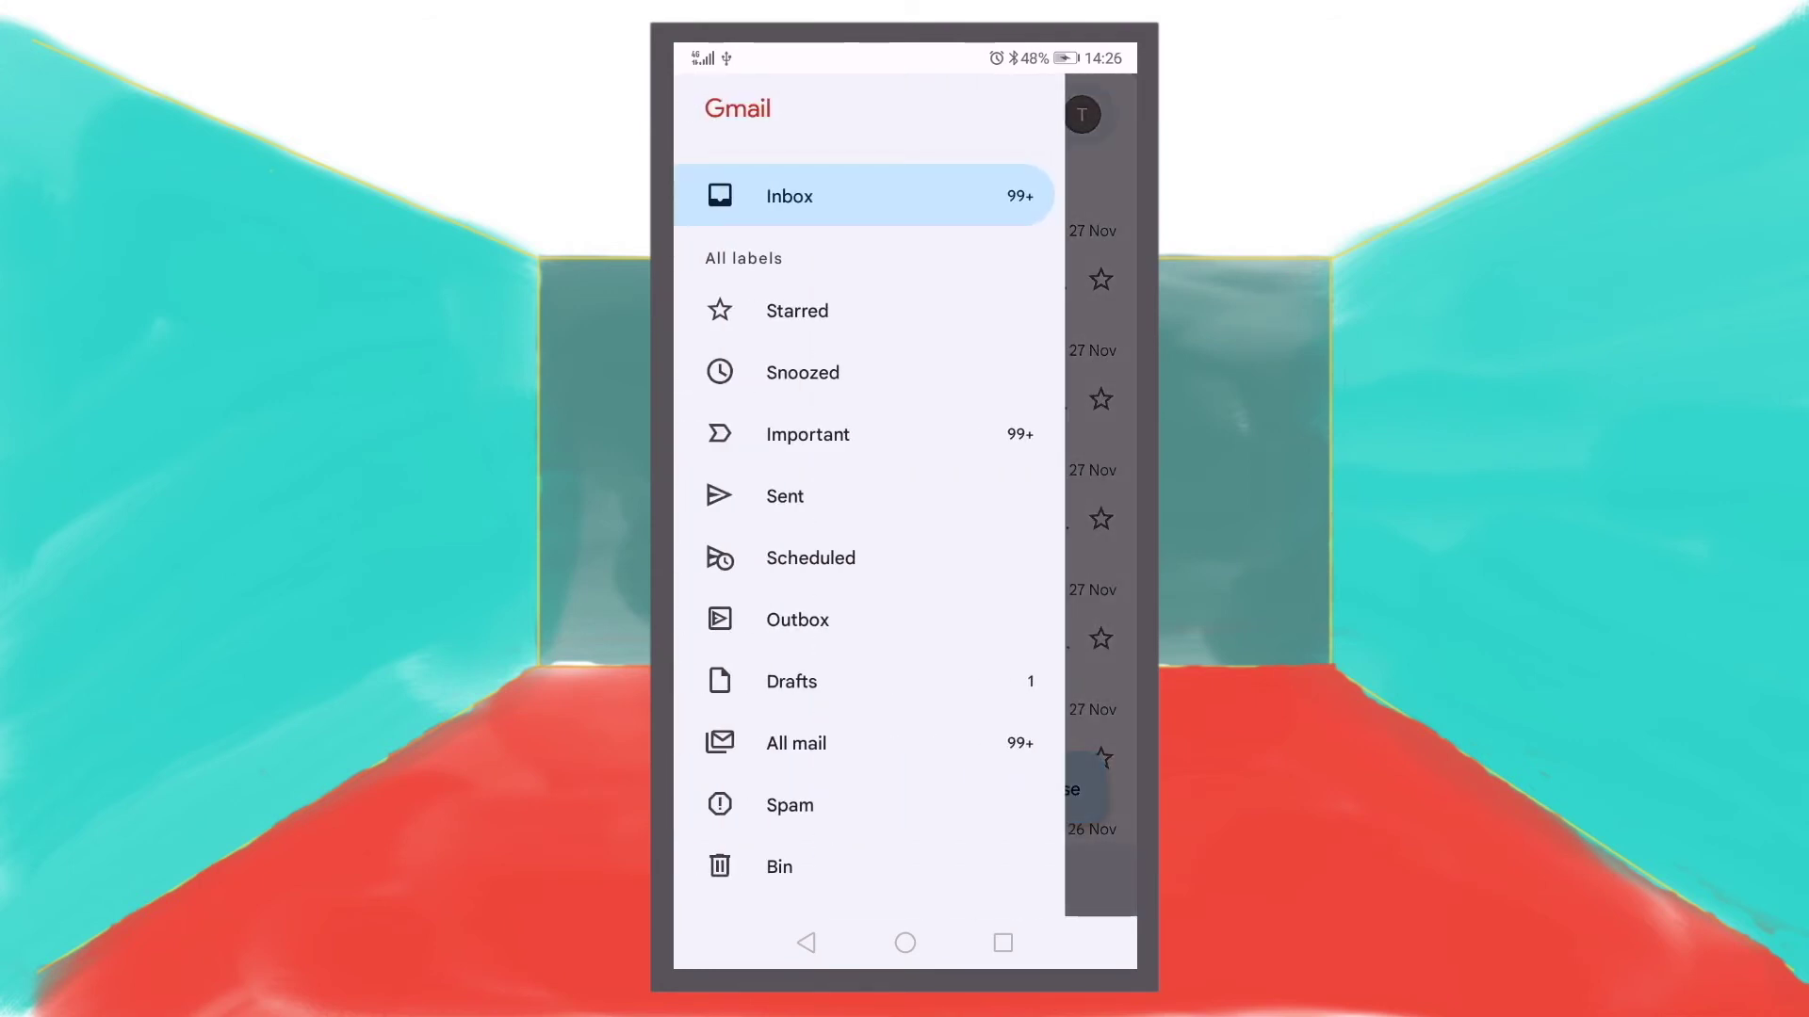
left_click(791, 681)
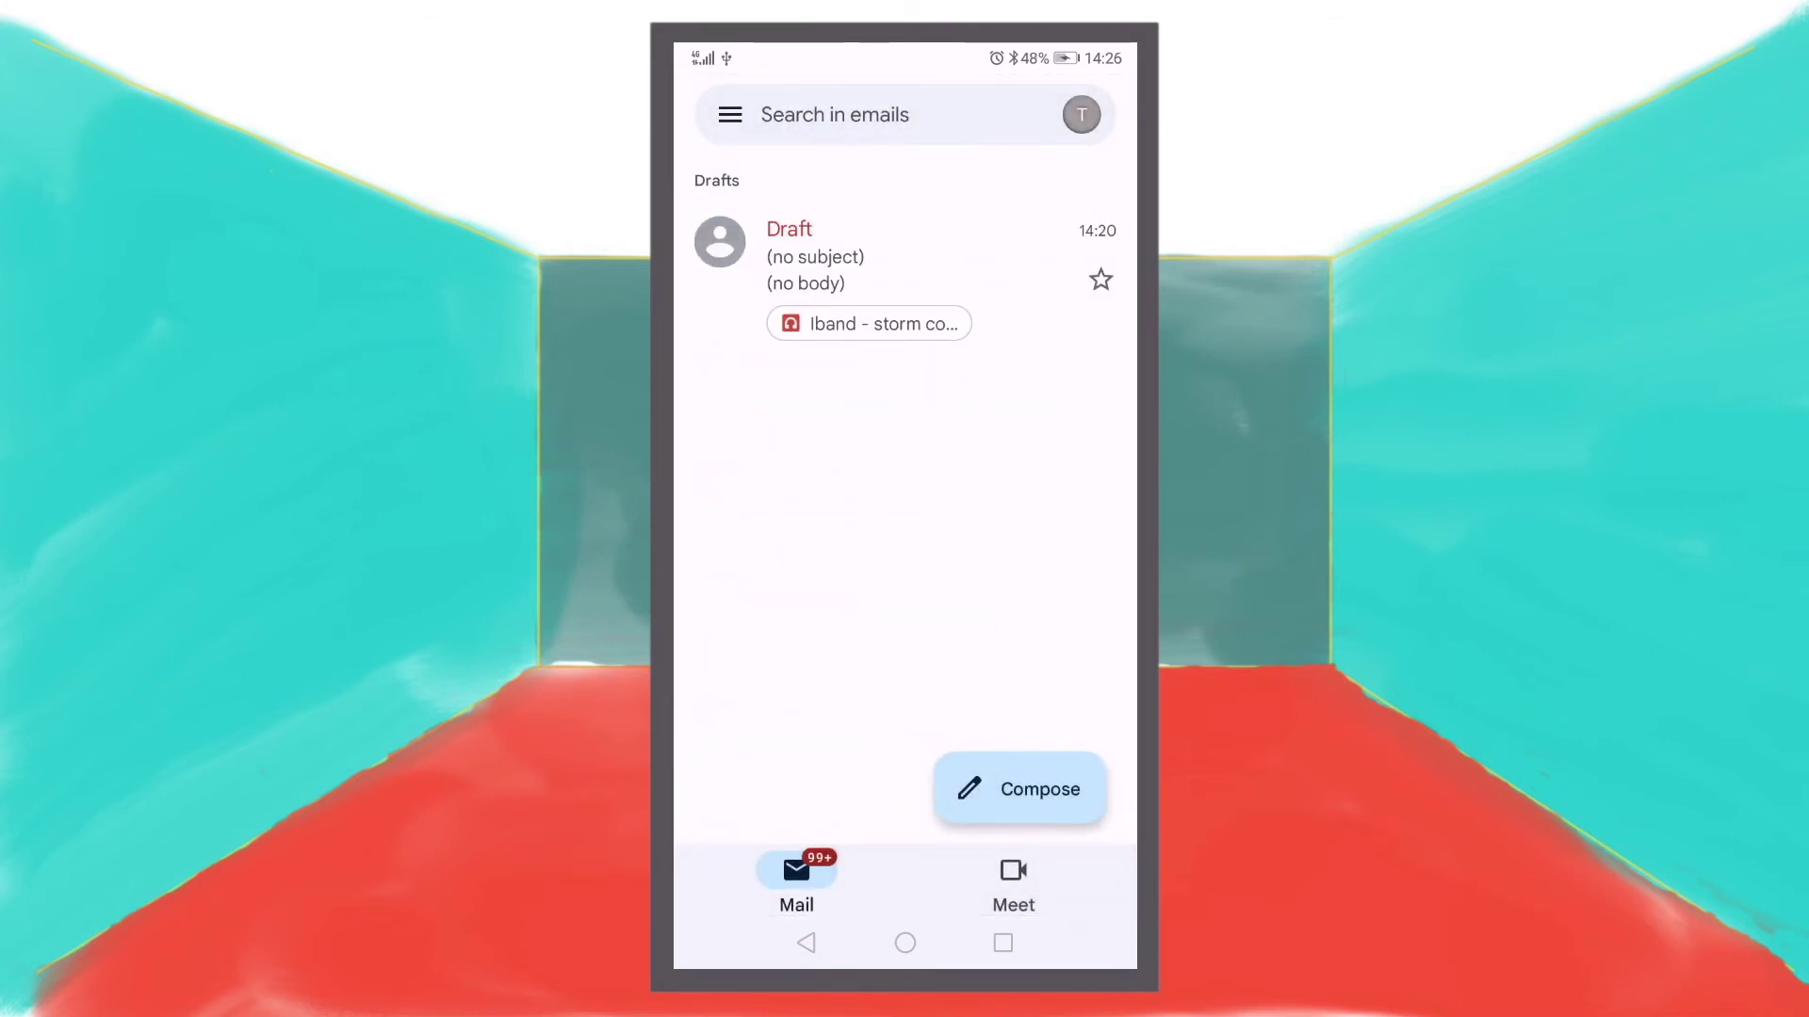
left_click(848, 263)
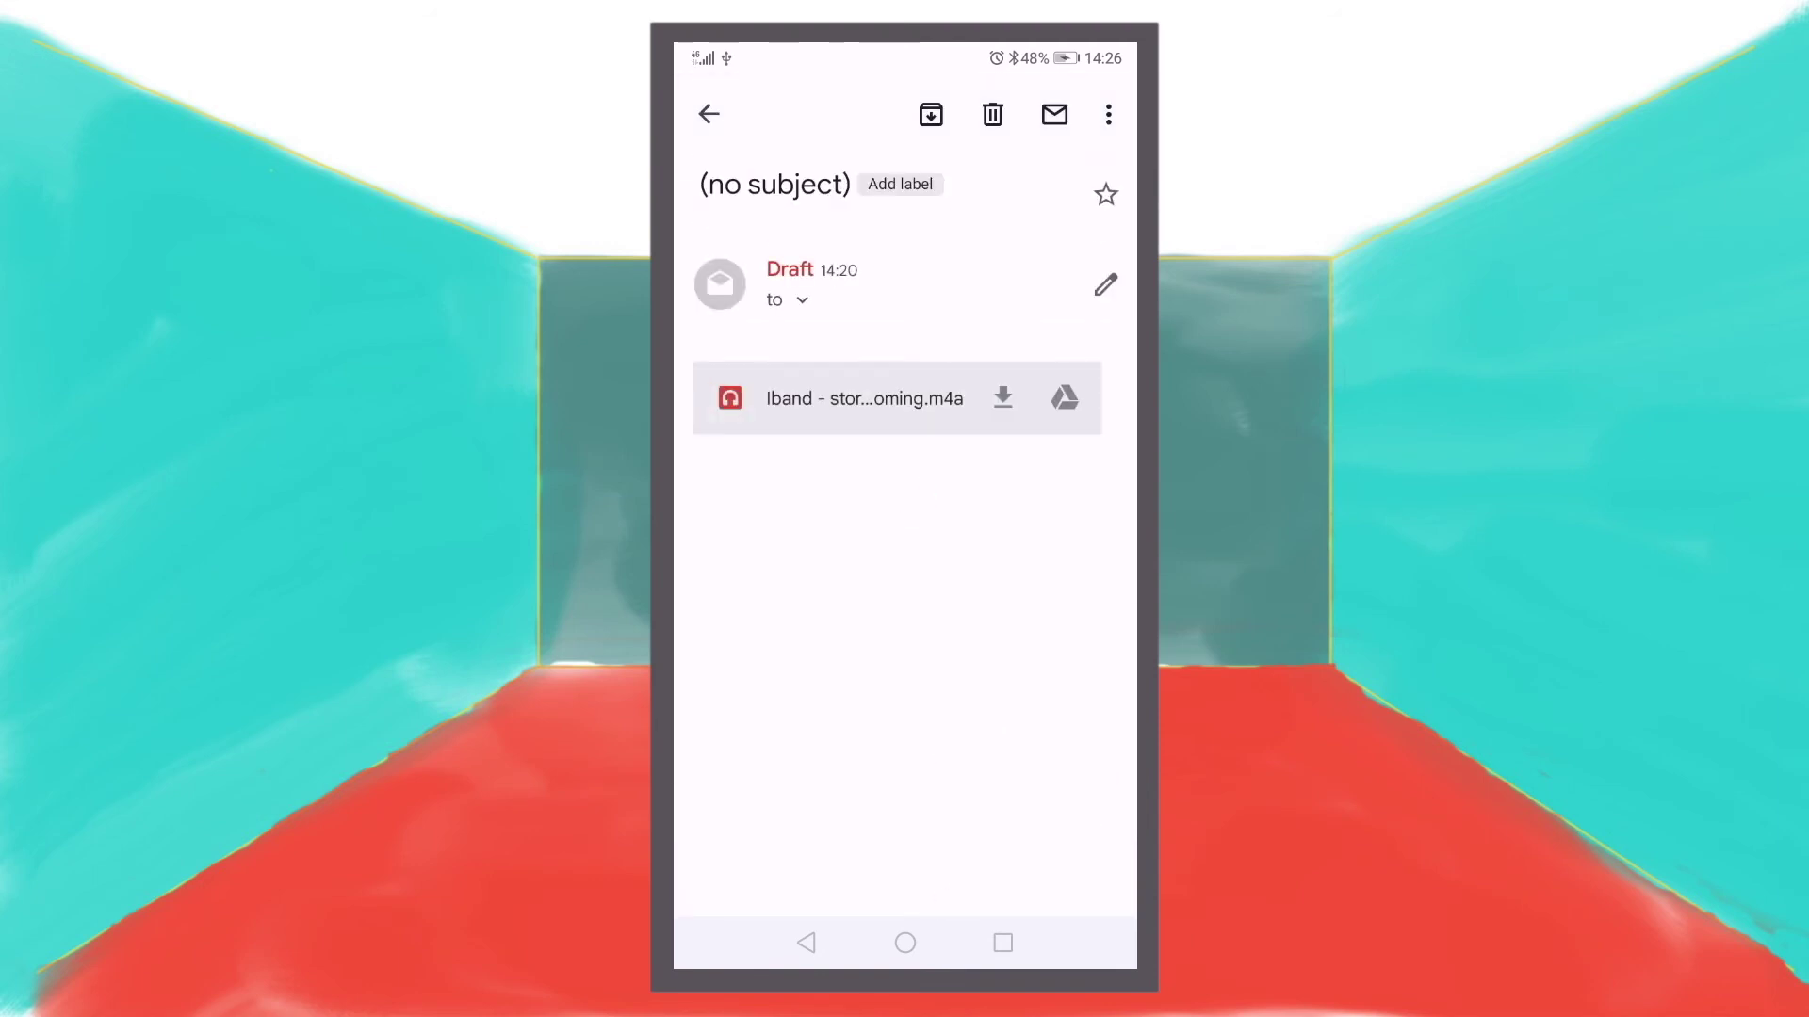
left_click(1002, 397)
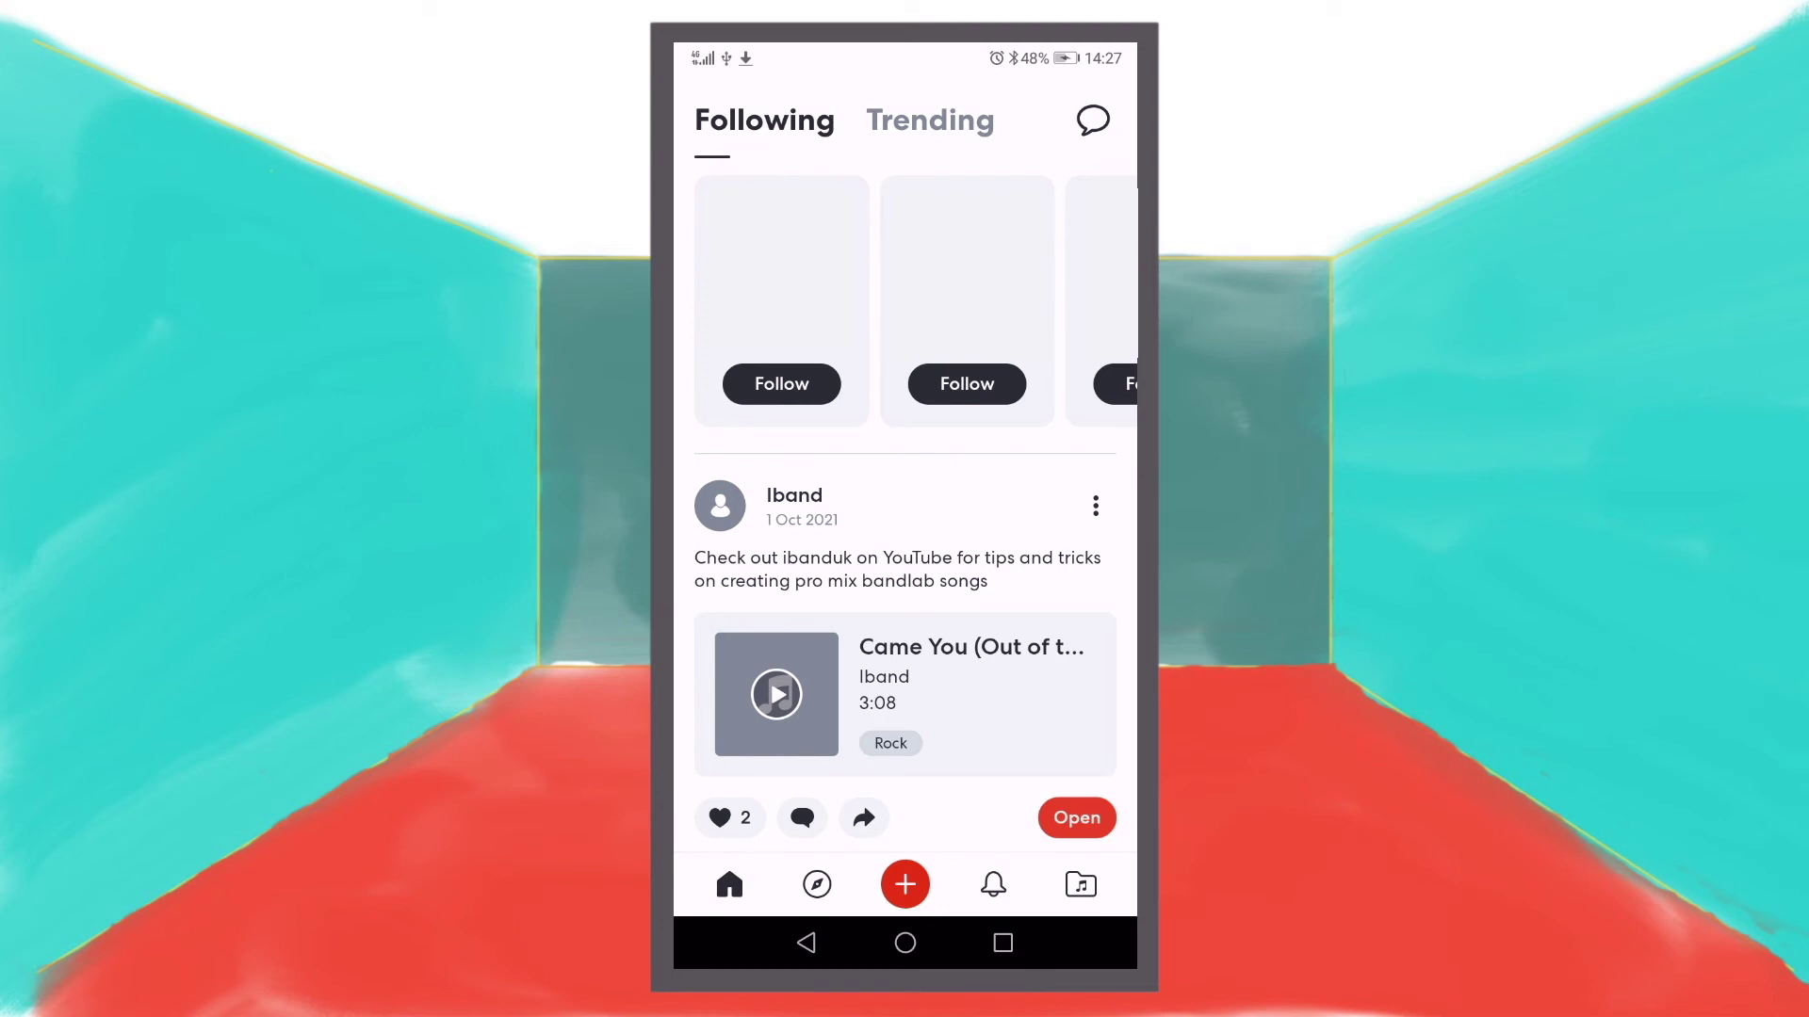
Open a storm coming revision from the Library and choose Download from its options.
left_click(1080, 884)
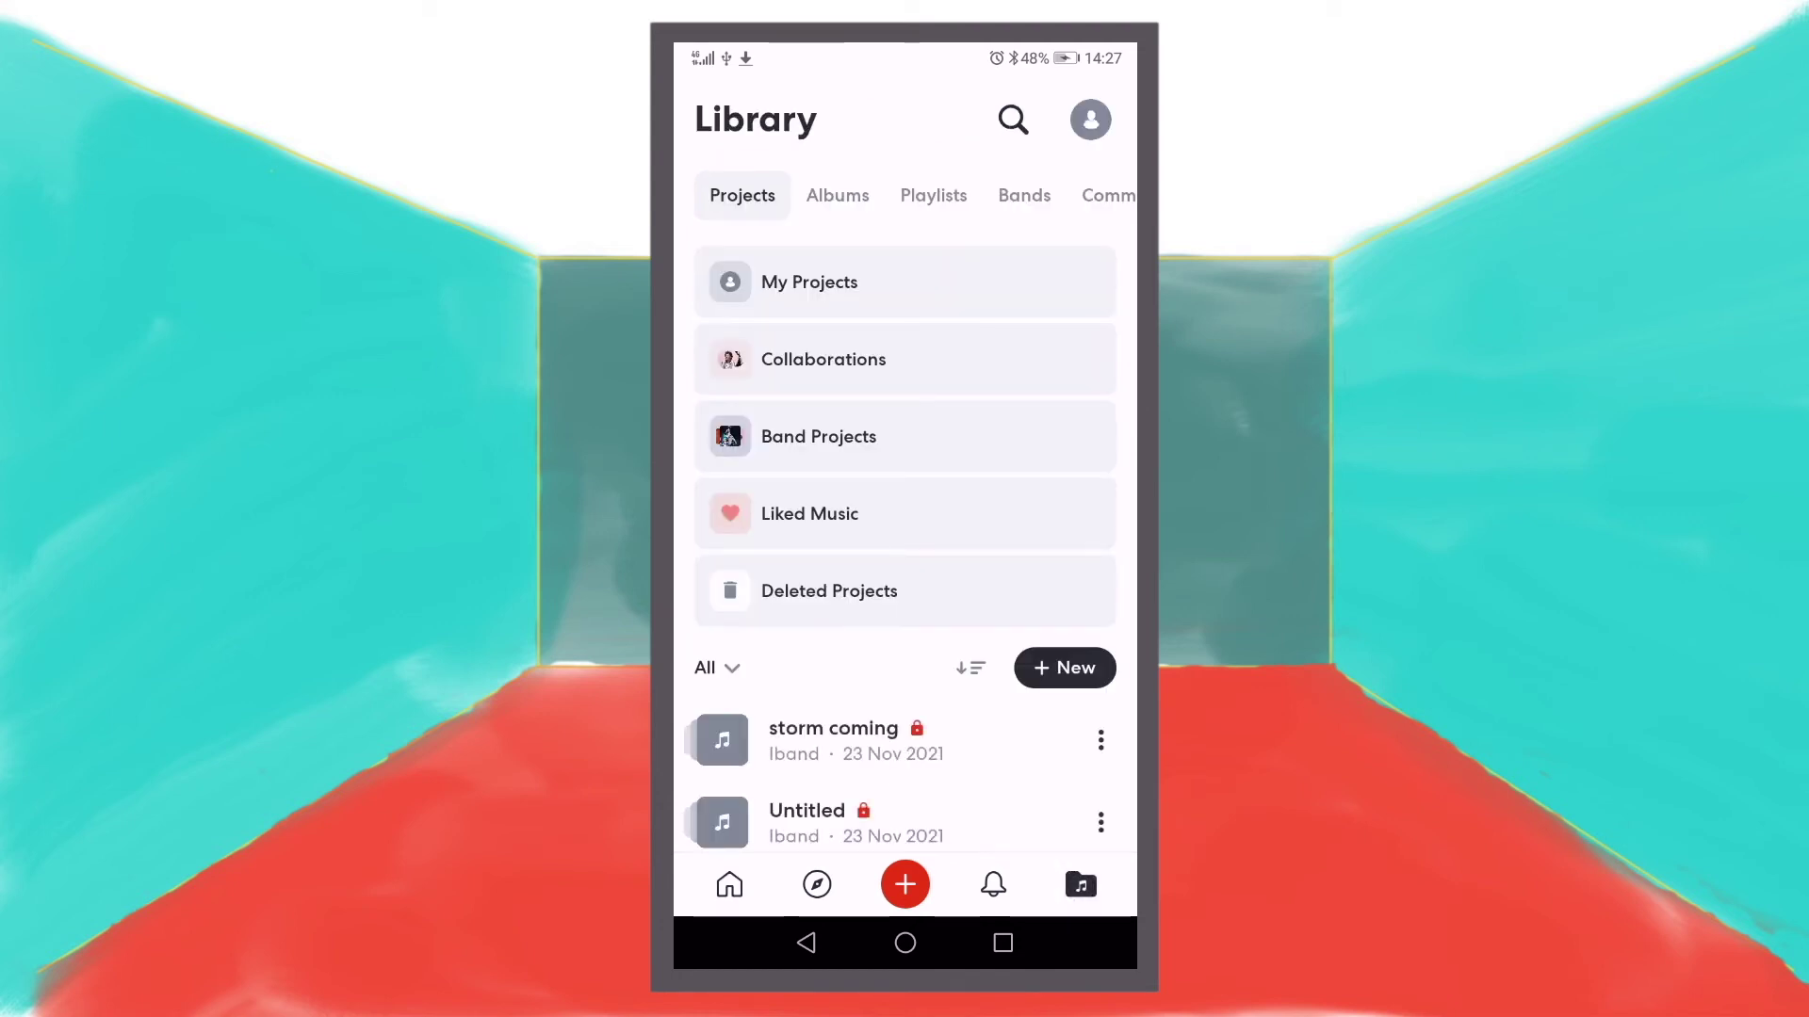
left_click(895, 739)
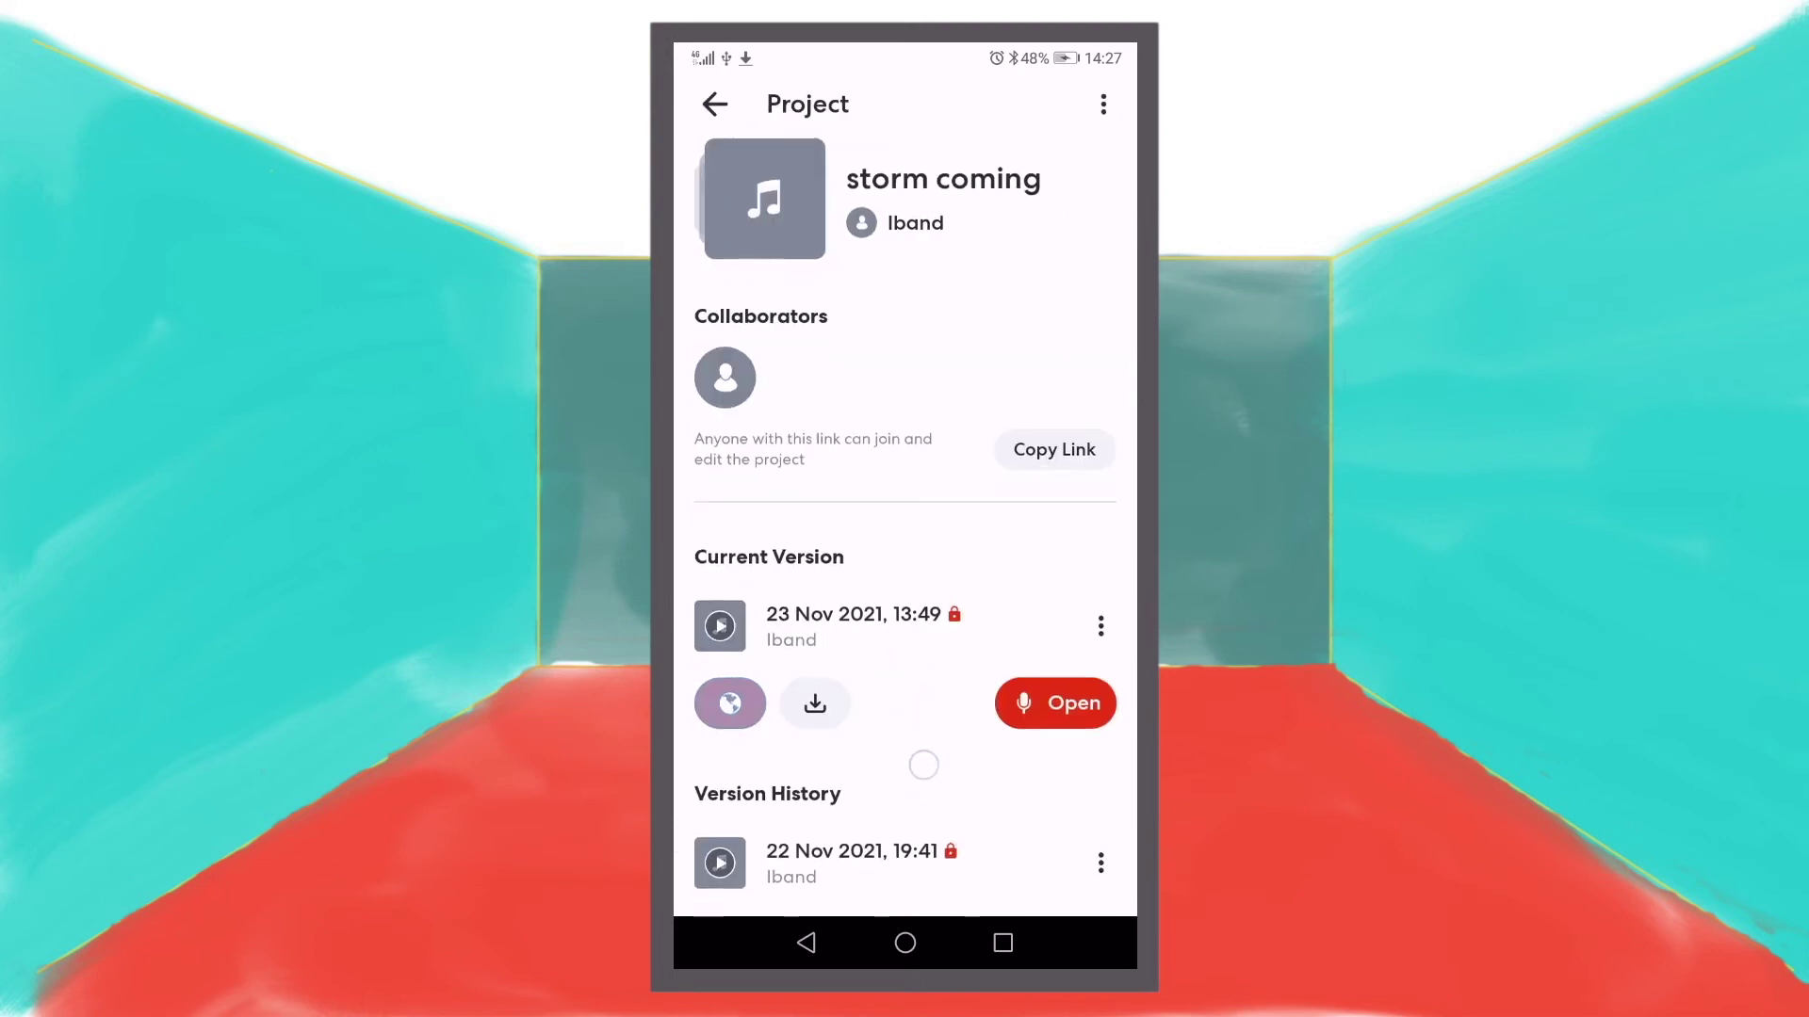
left_click_drag(920, 759, 937, 517)
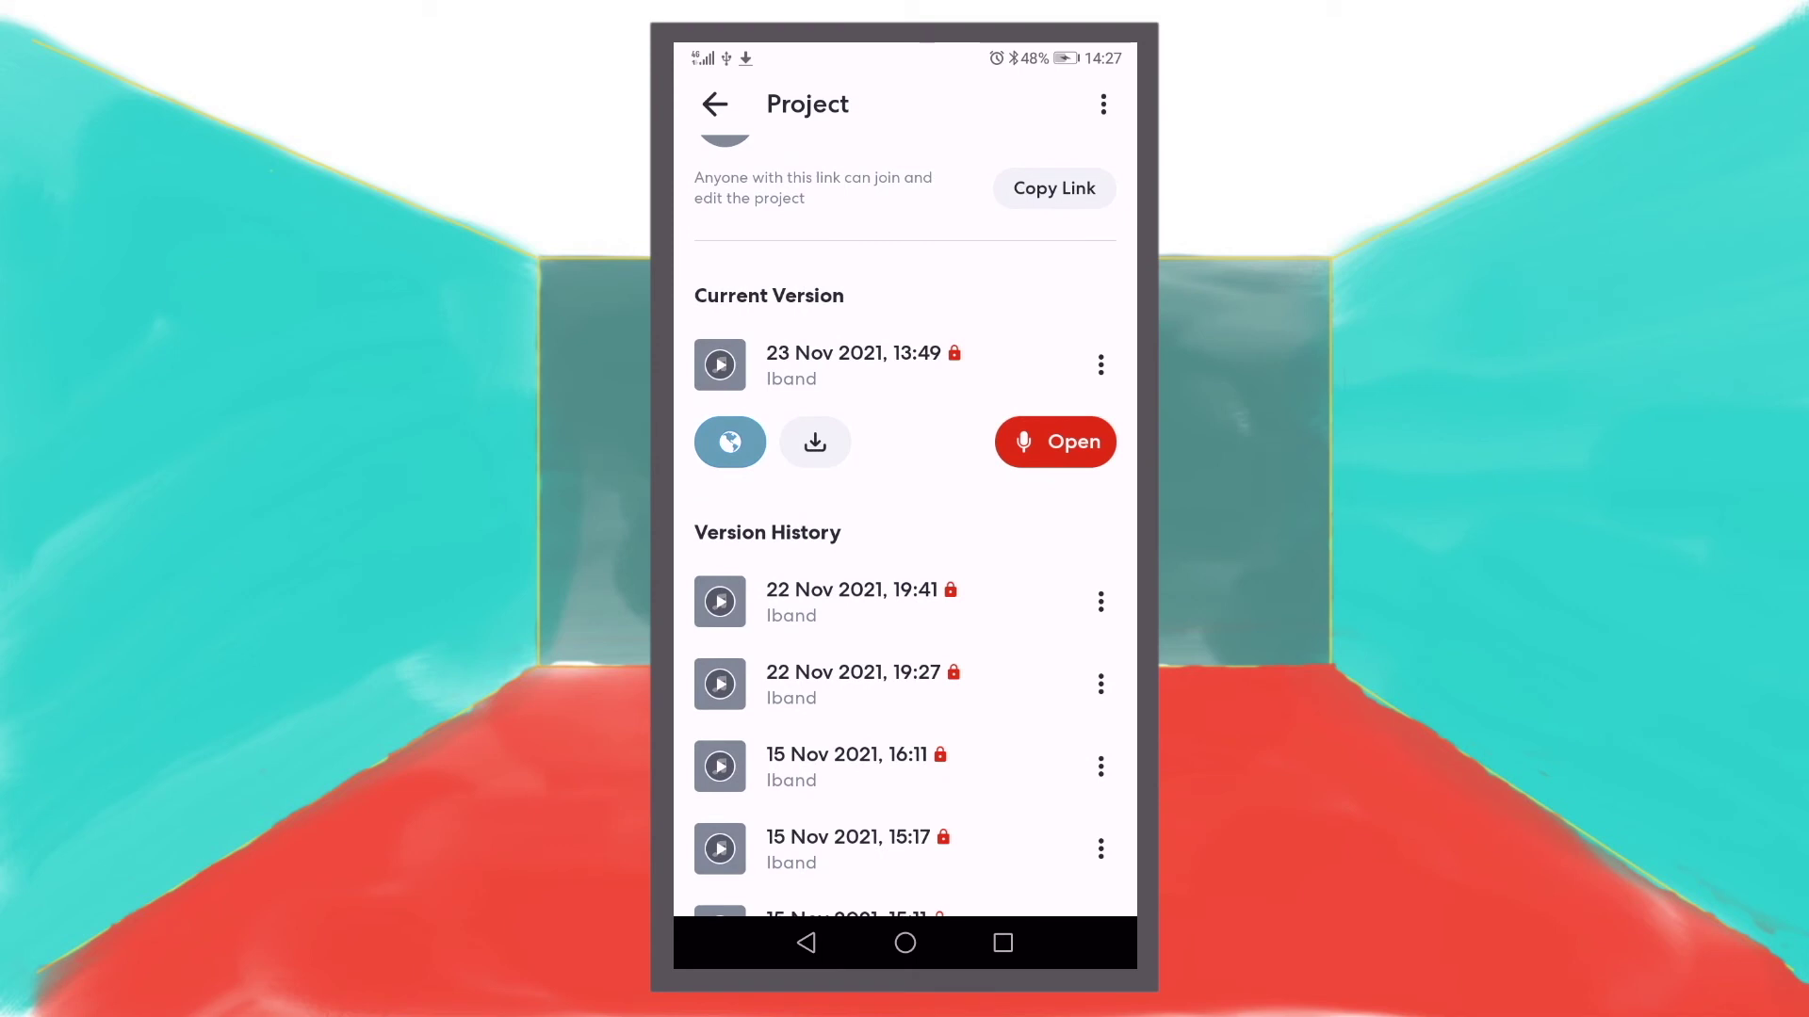
left_click(933, 598)
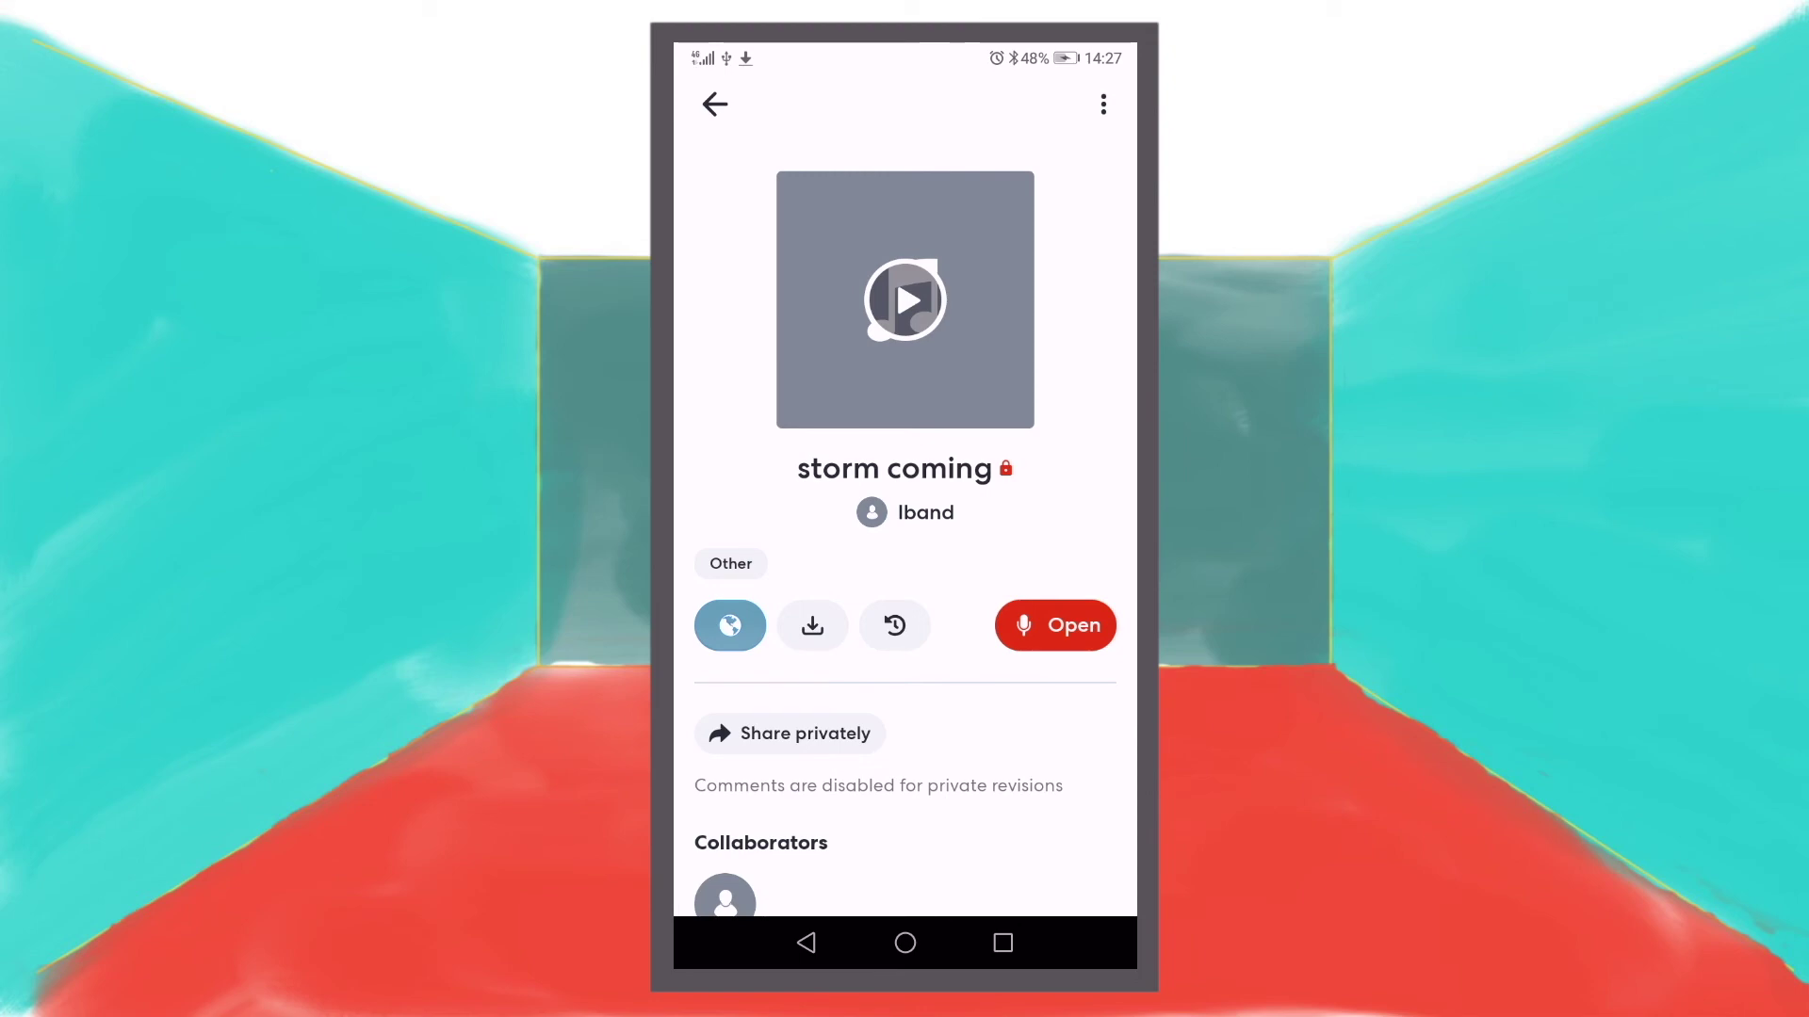
left_click(1103, 104)
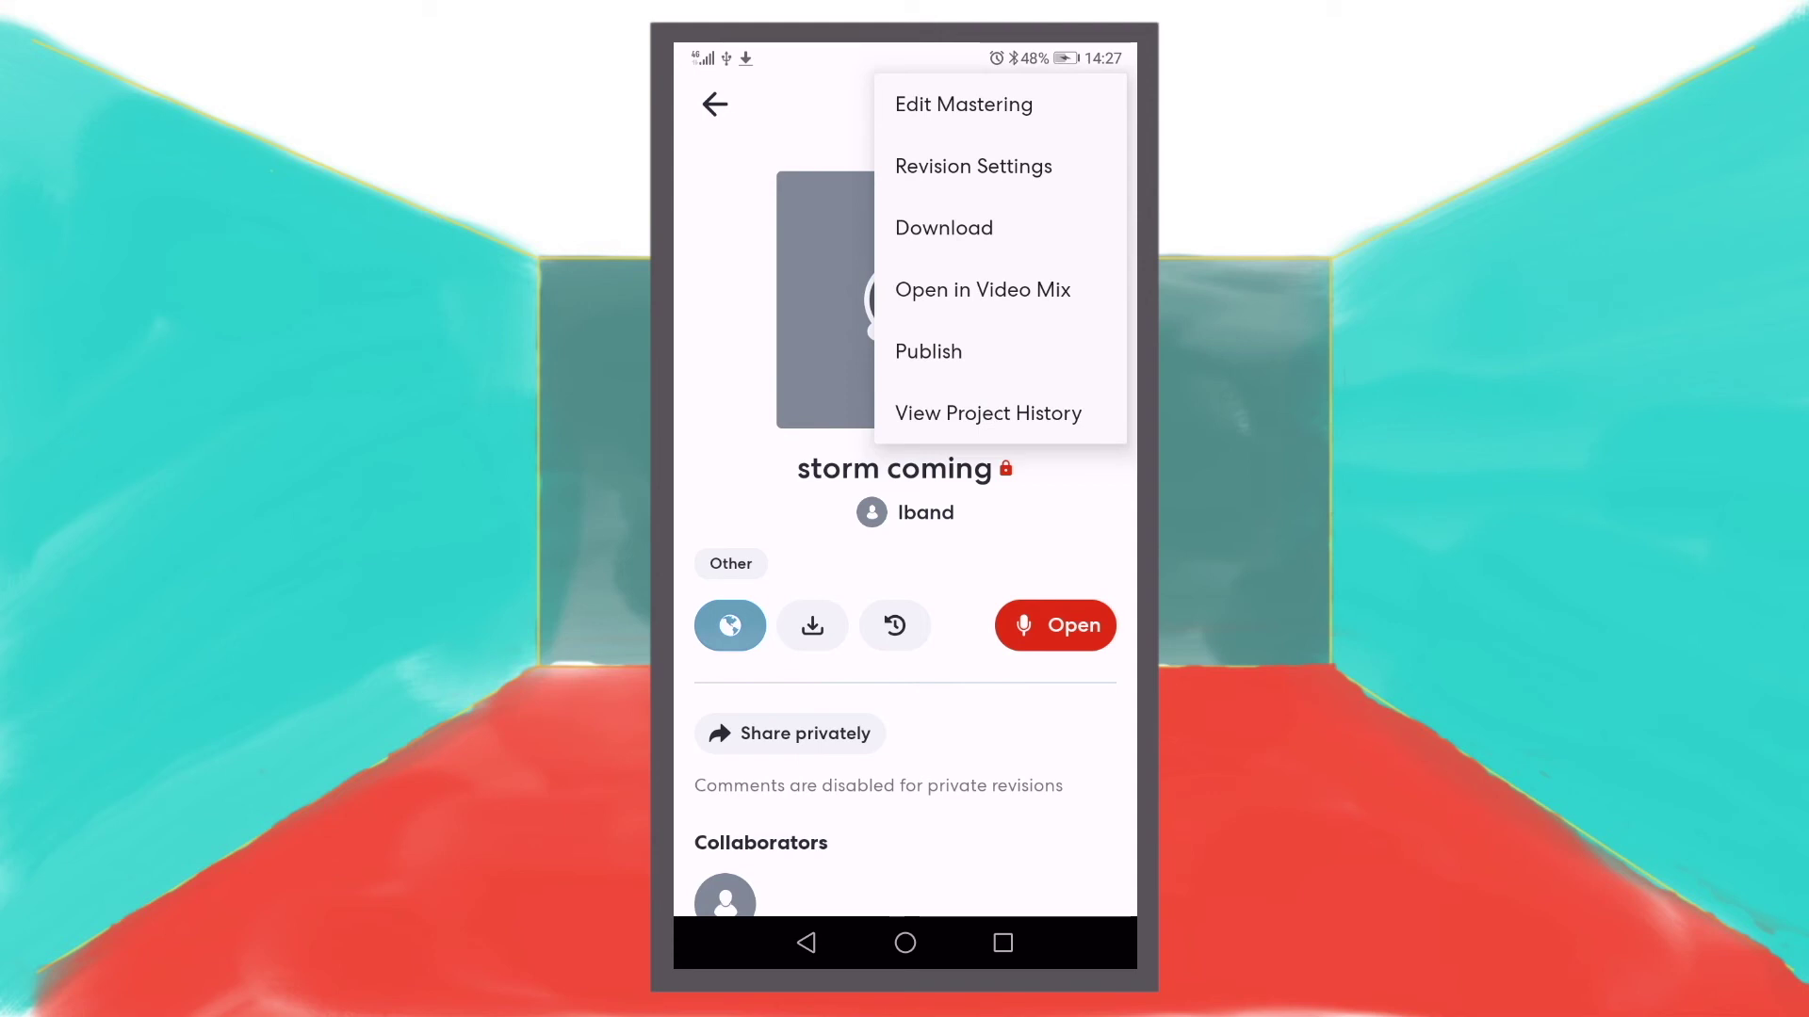
left_click(944, 227)
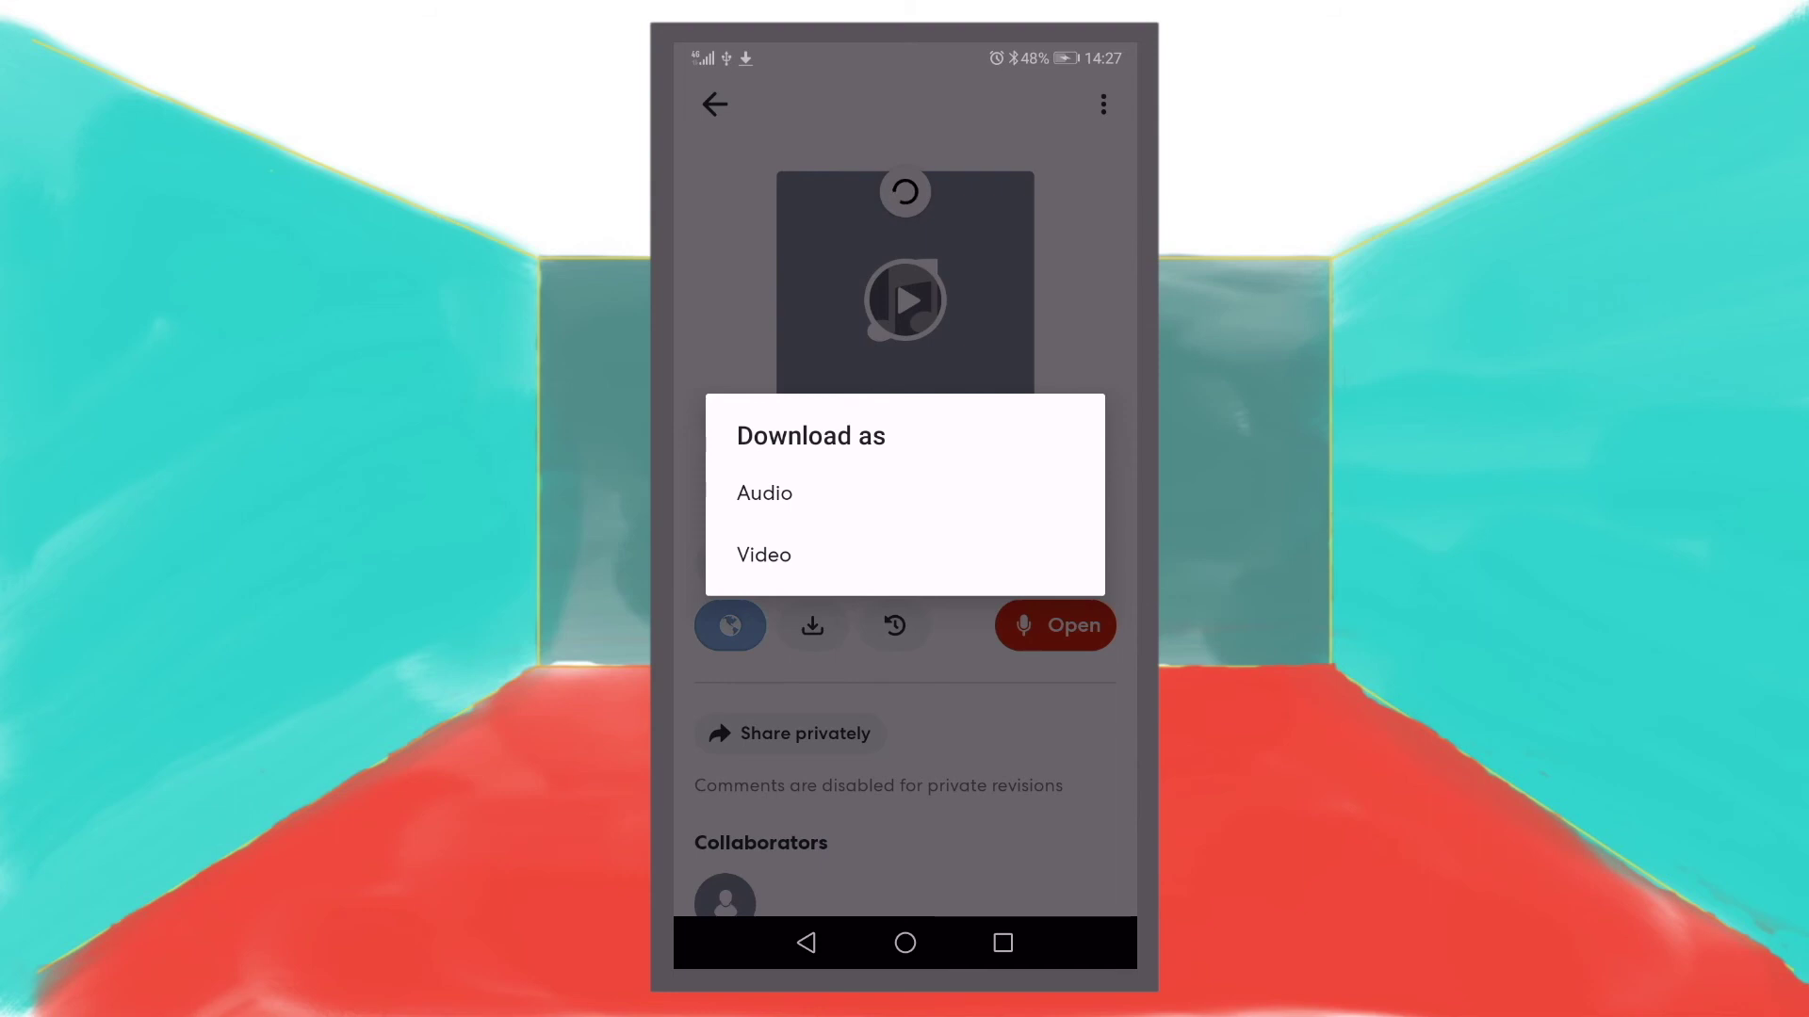
Export storm coming as a 3.7 MB m4a into a new Gmail message.
left_click(764, 493)
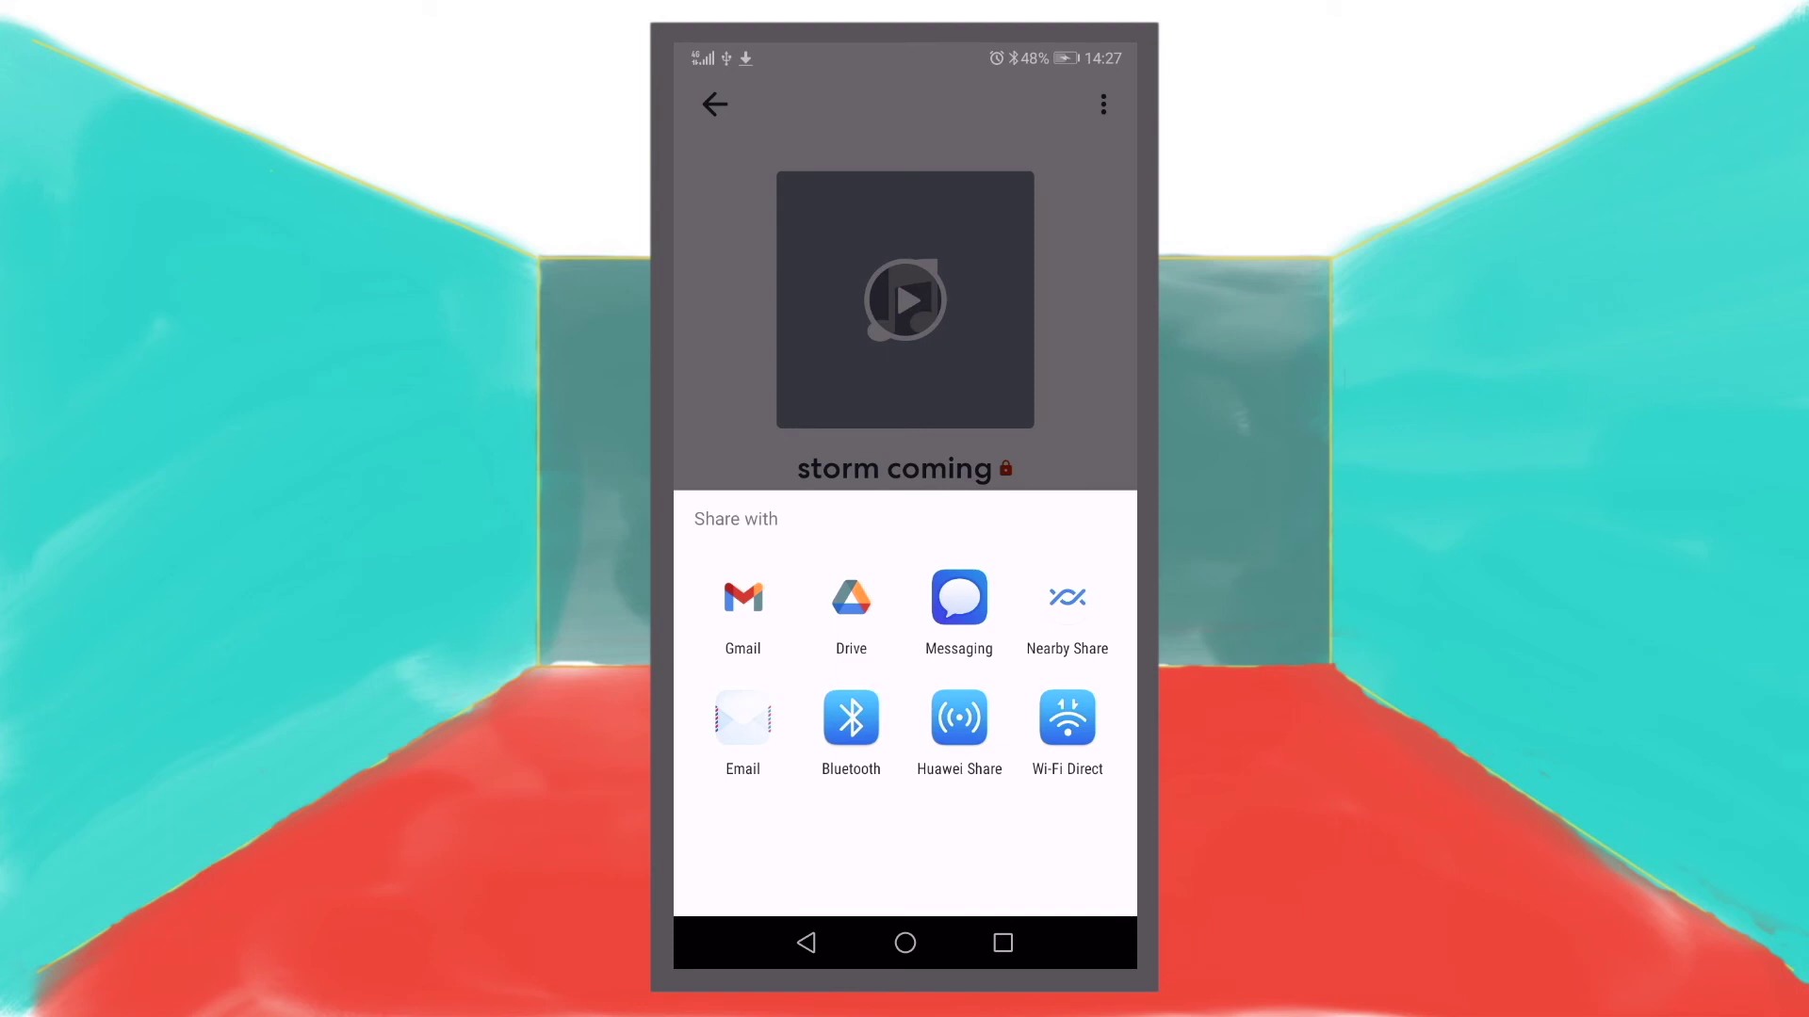
left_click(742, 608)
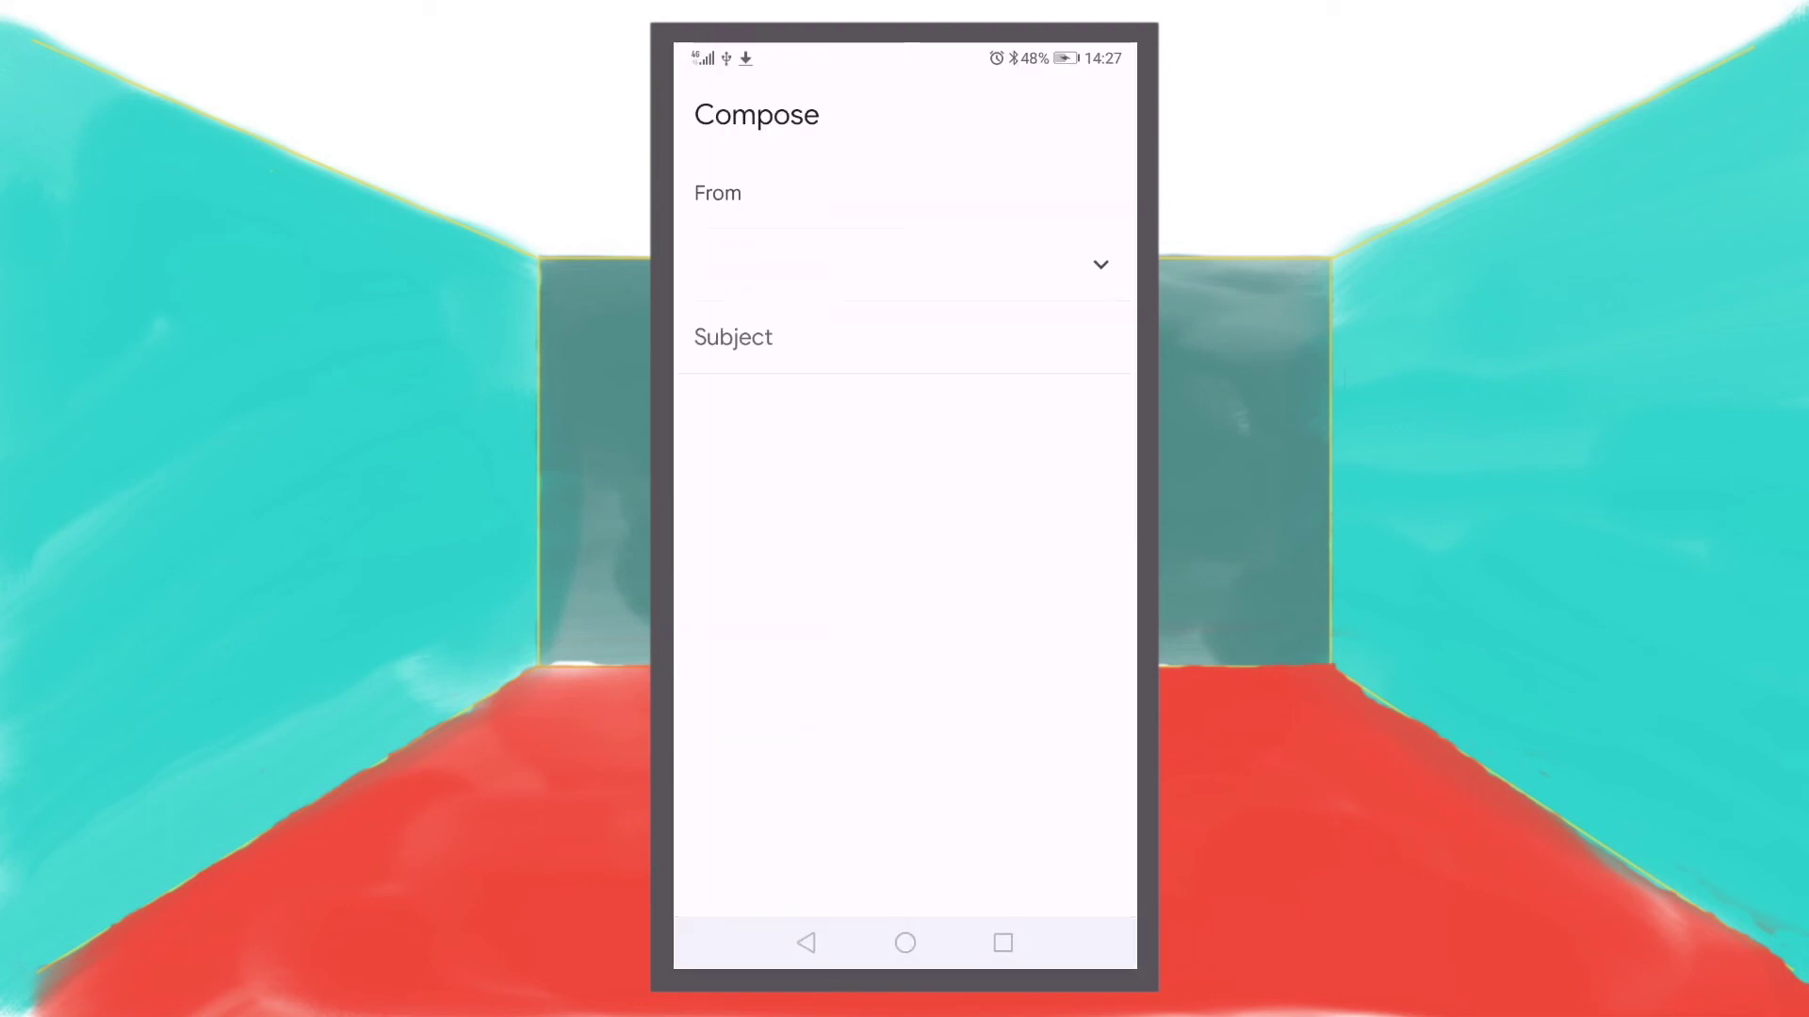
left_click(905, 942)
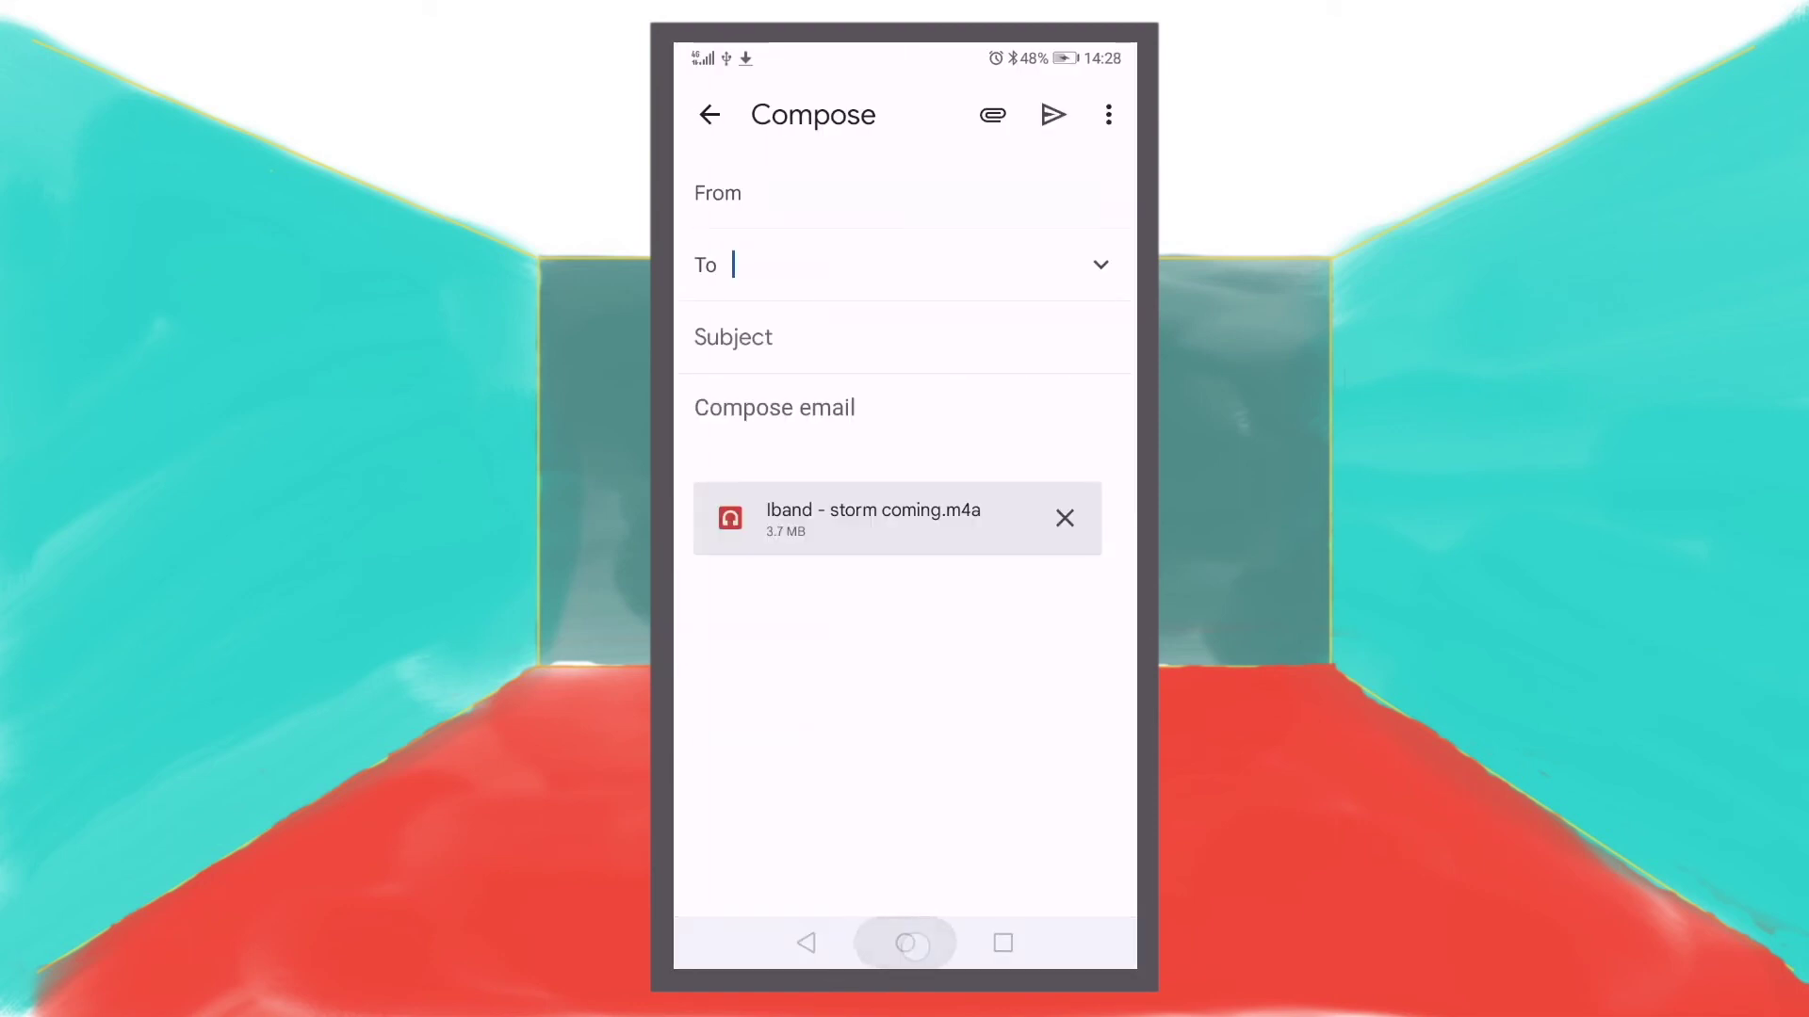
left_click(1067, 133)
left_click(908, 744)
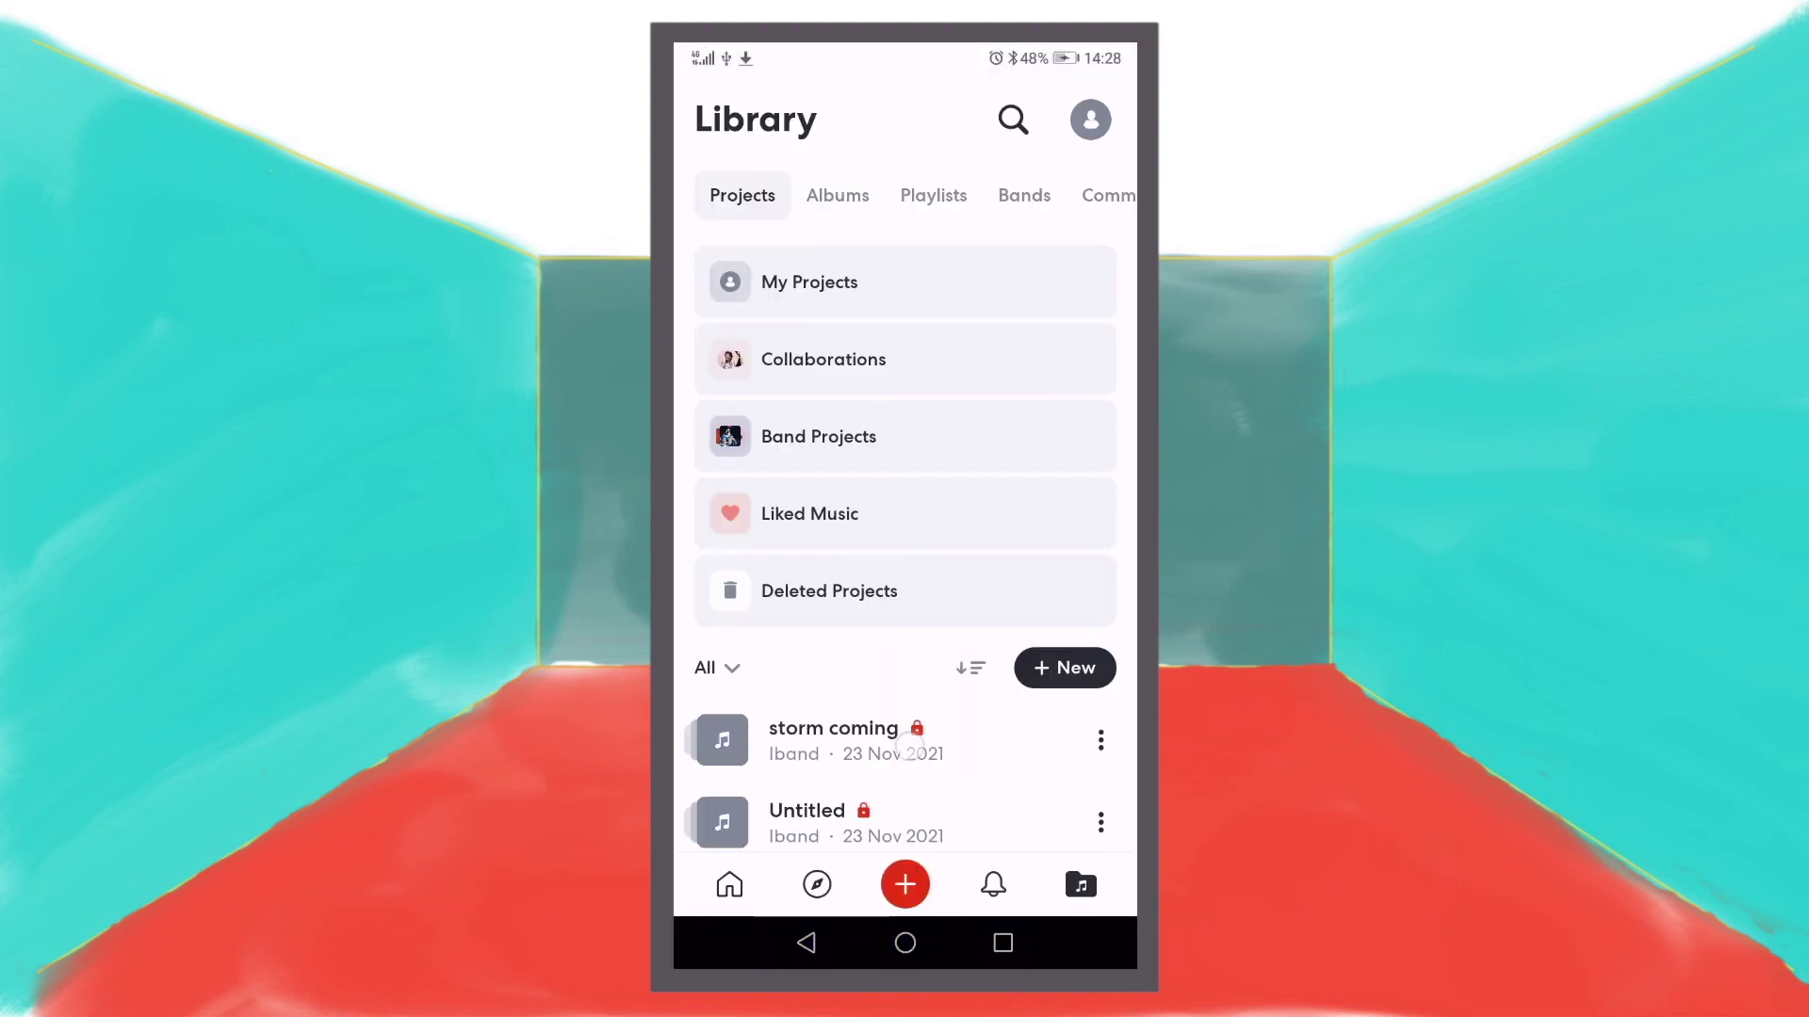
Send the Drums track from the studio mixer as Drums.m4a to Gmail, saved as a draft.
left_click(1055, 720)
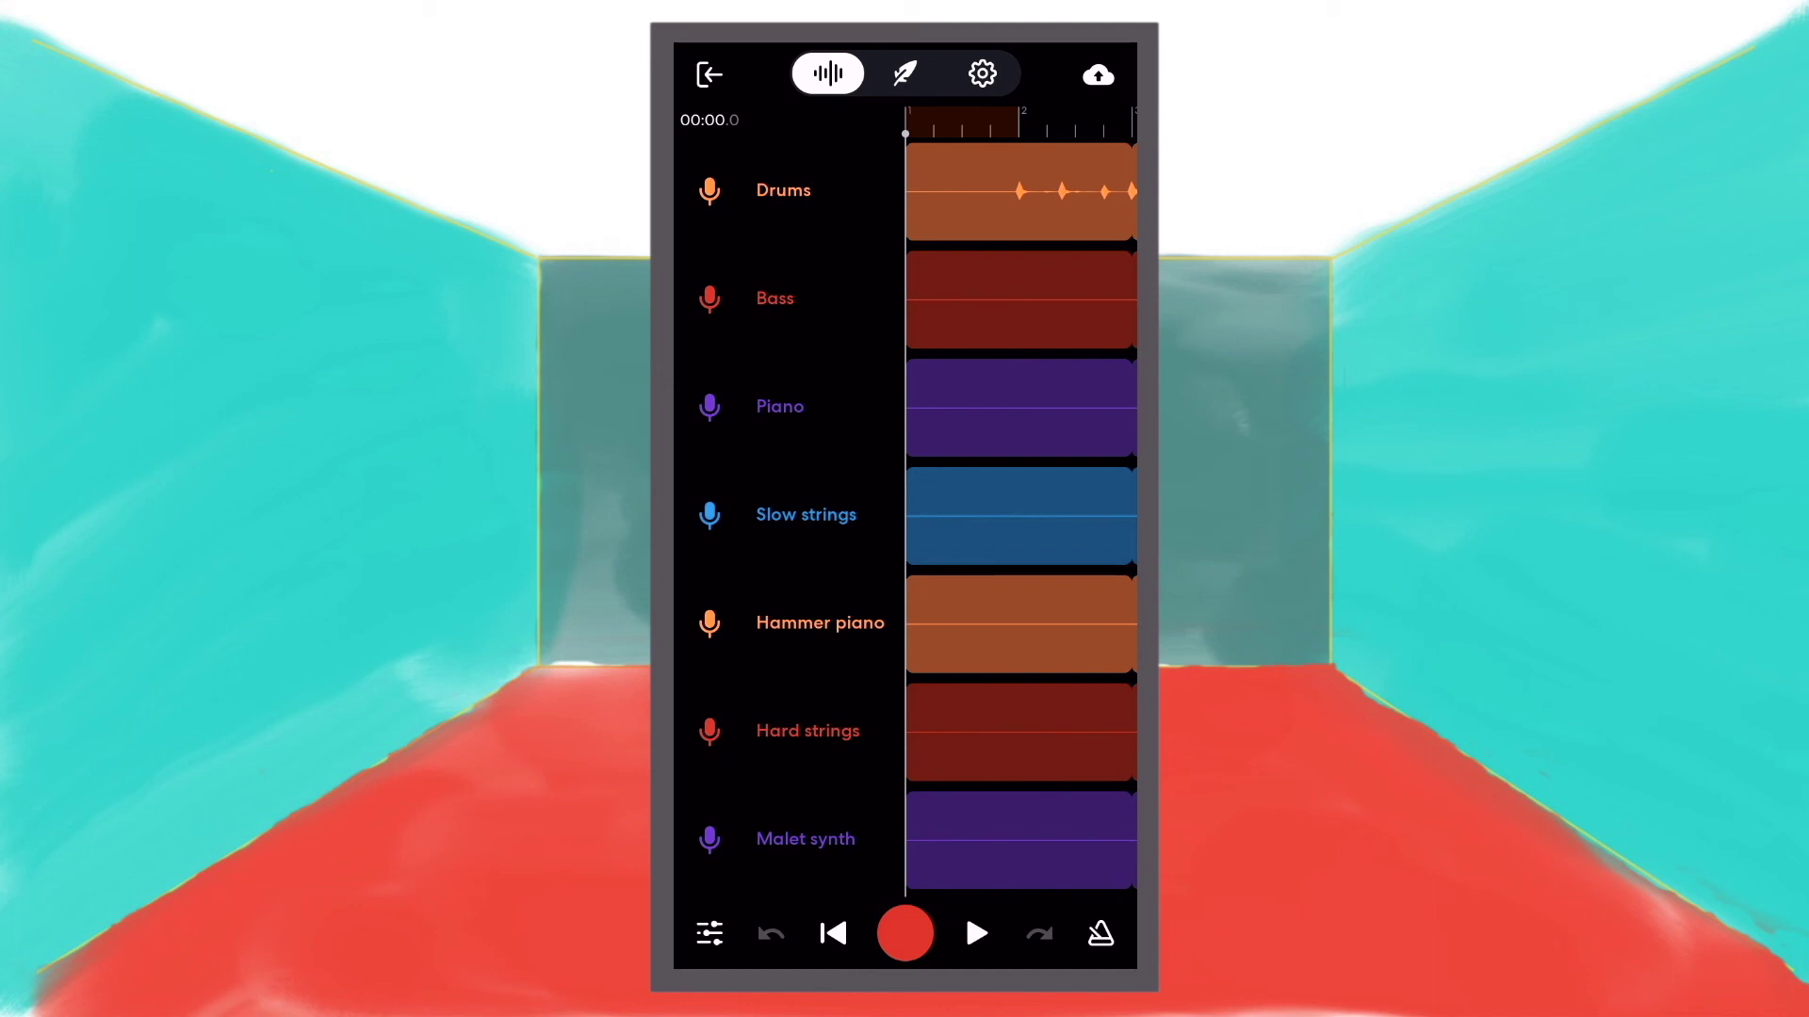
left_click(709, 934)
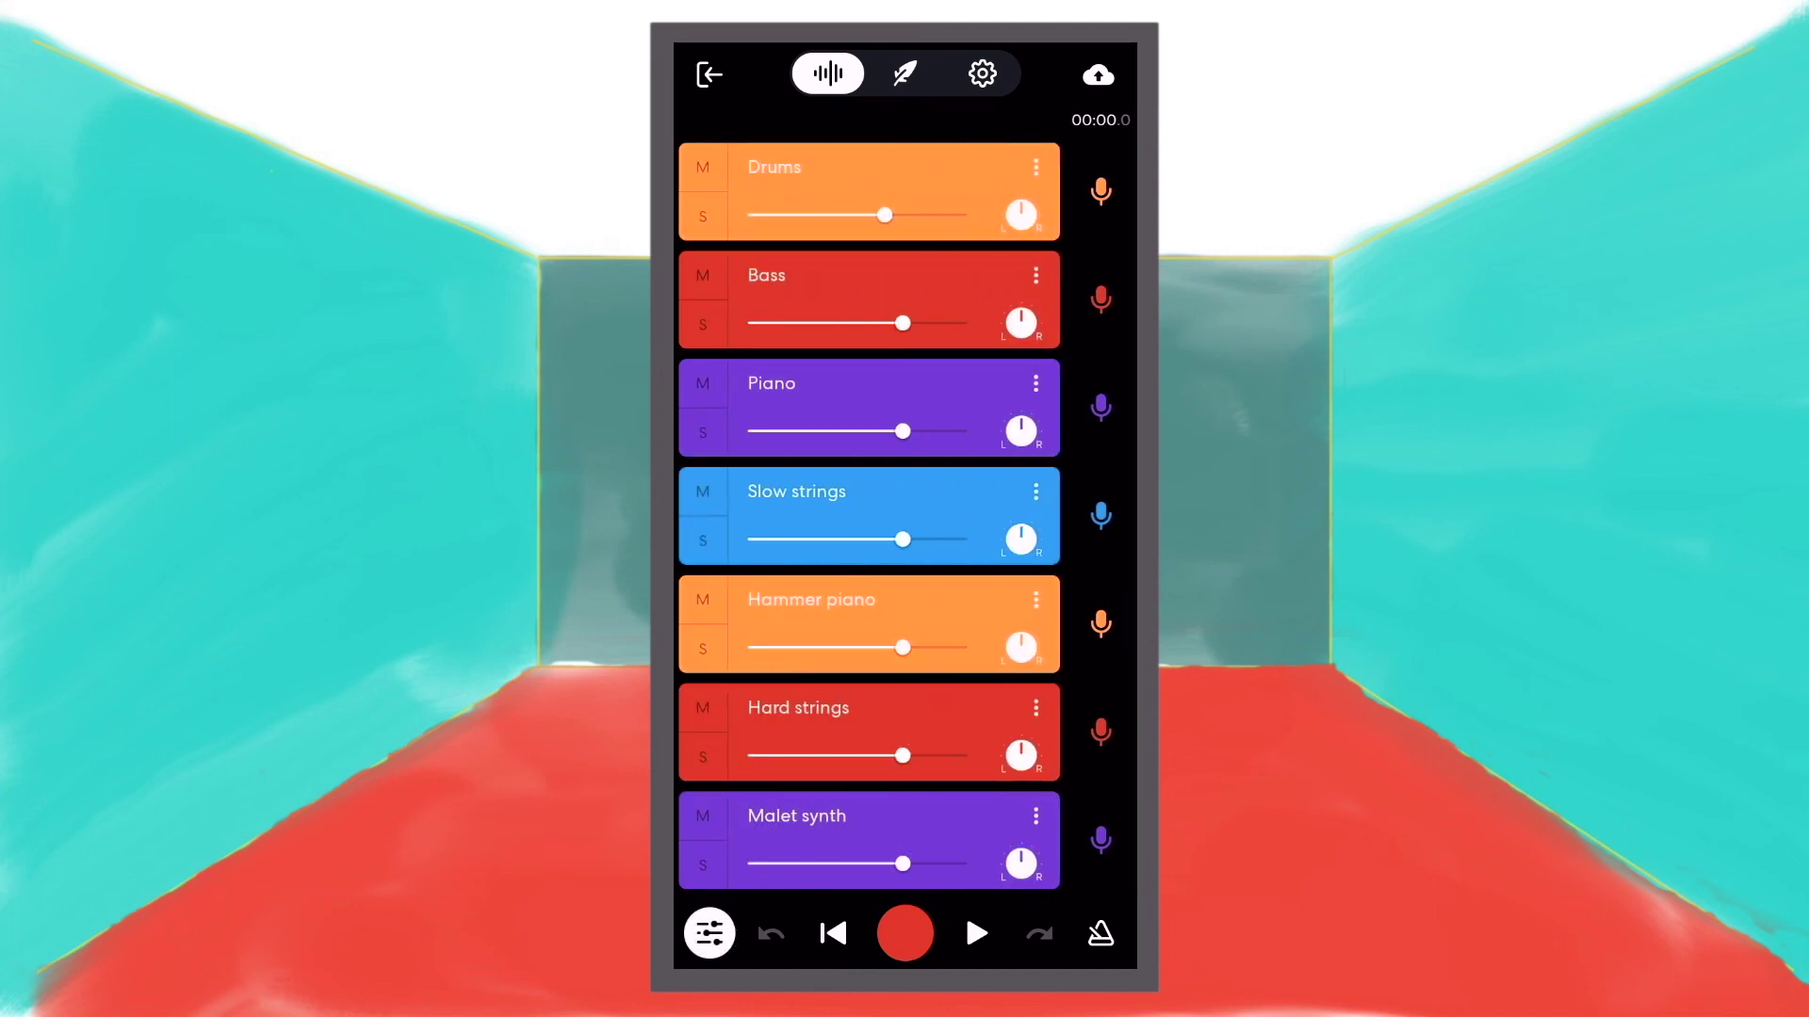
left_click(1036, 166)
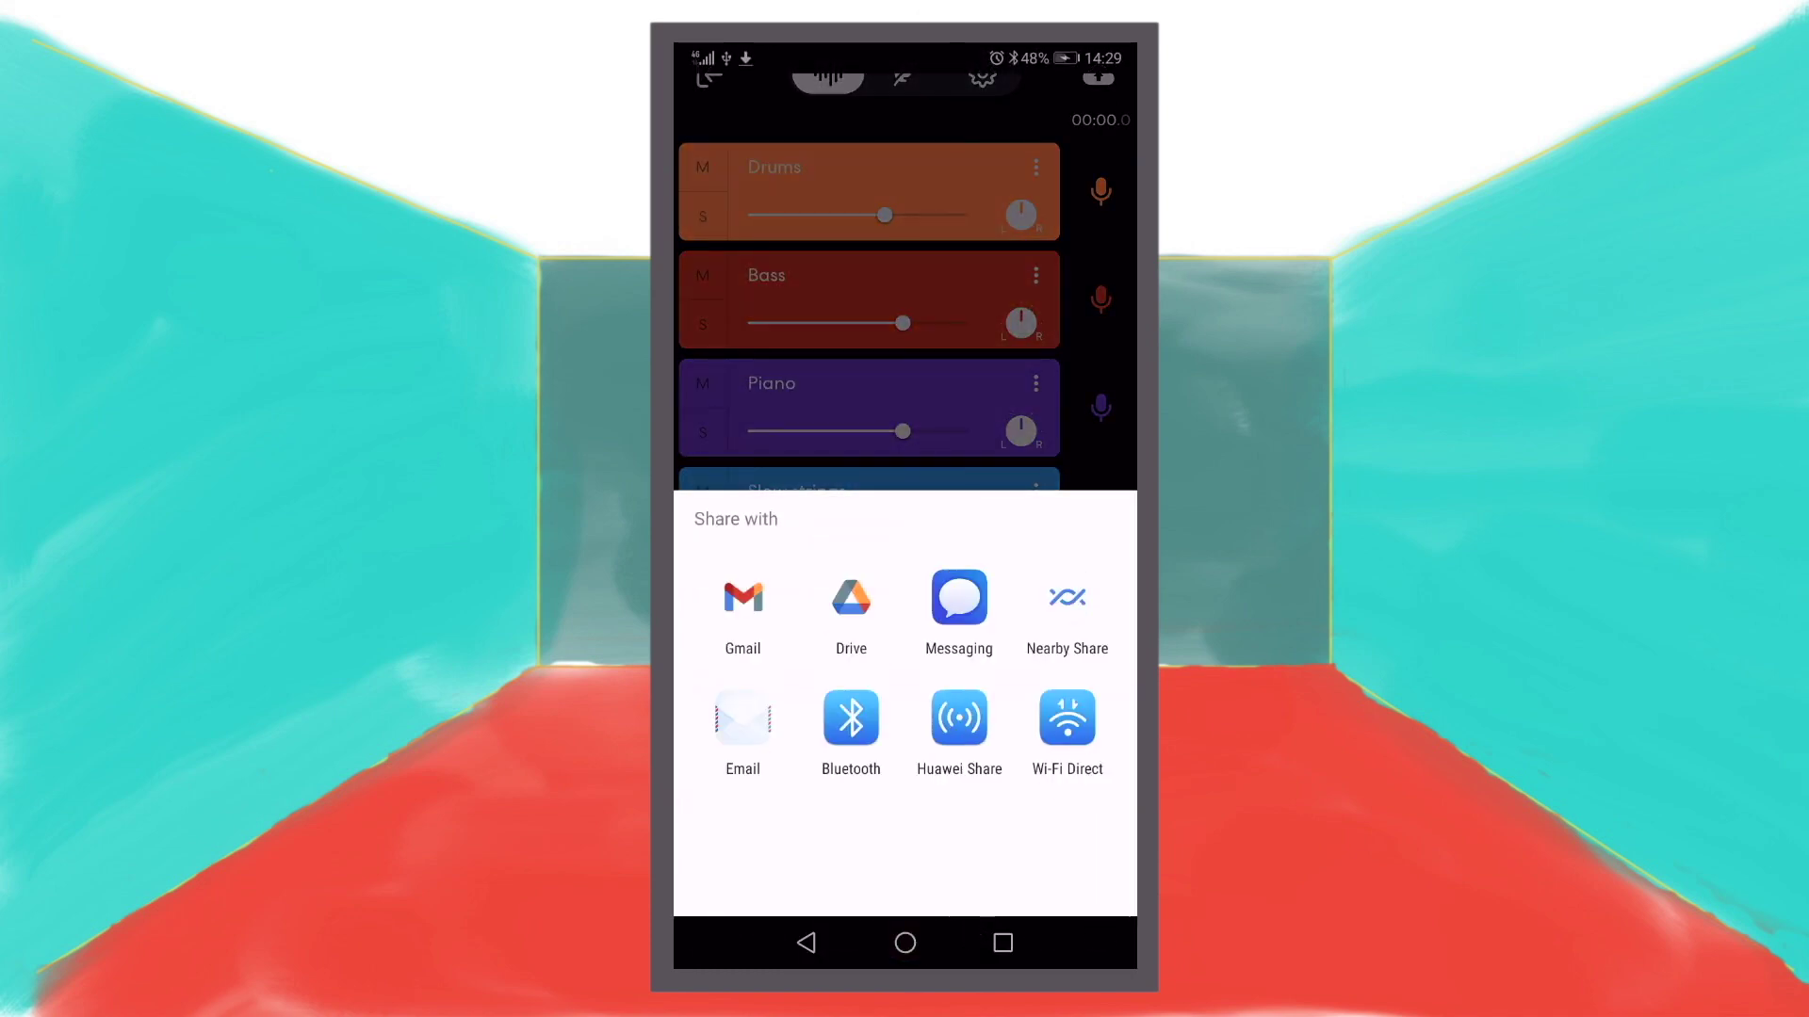
left_click(742, 608)
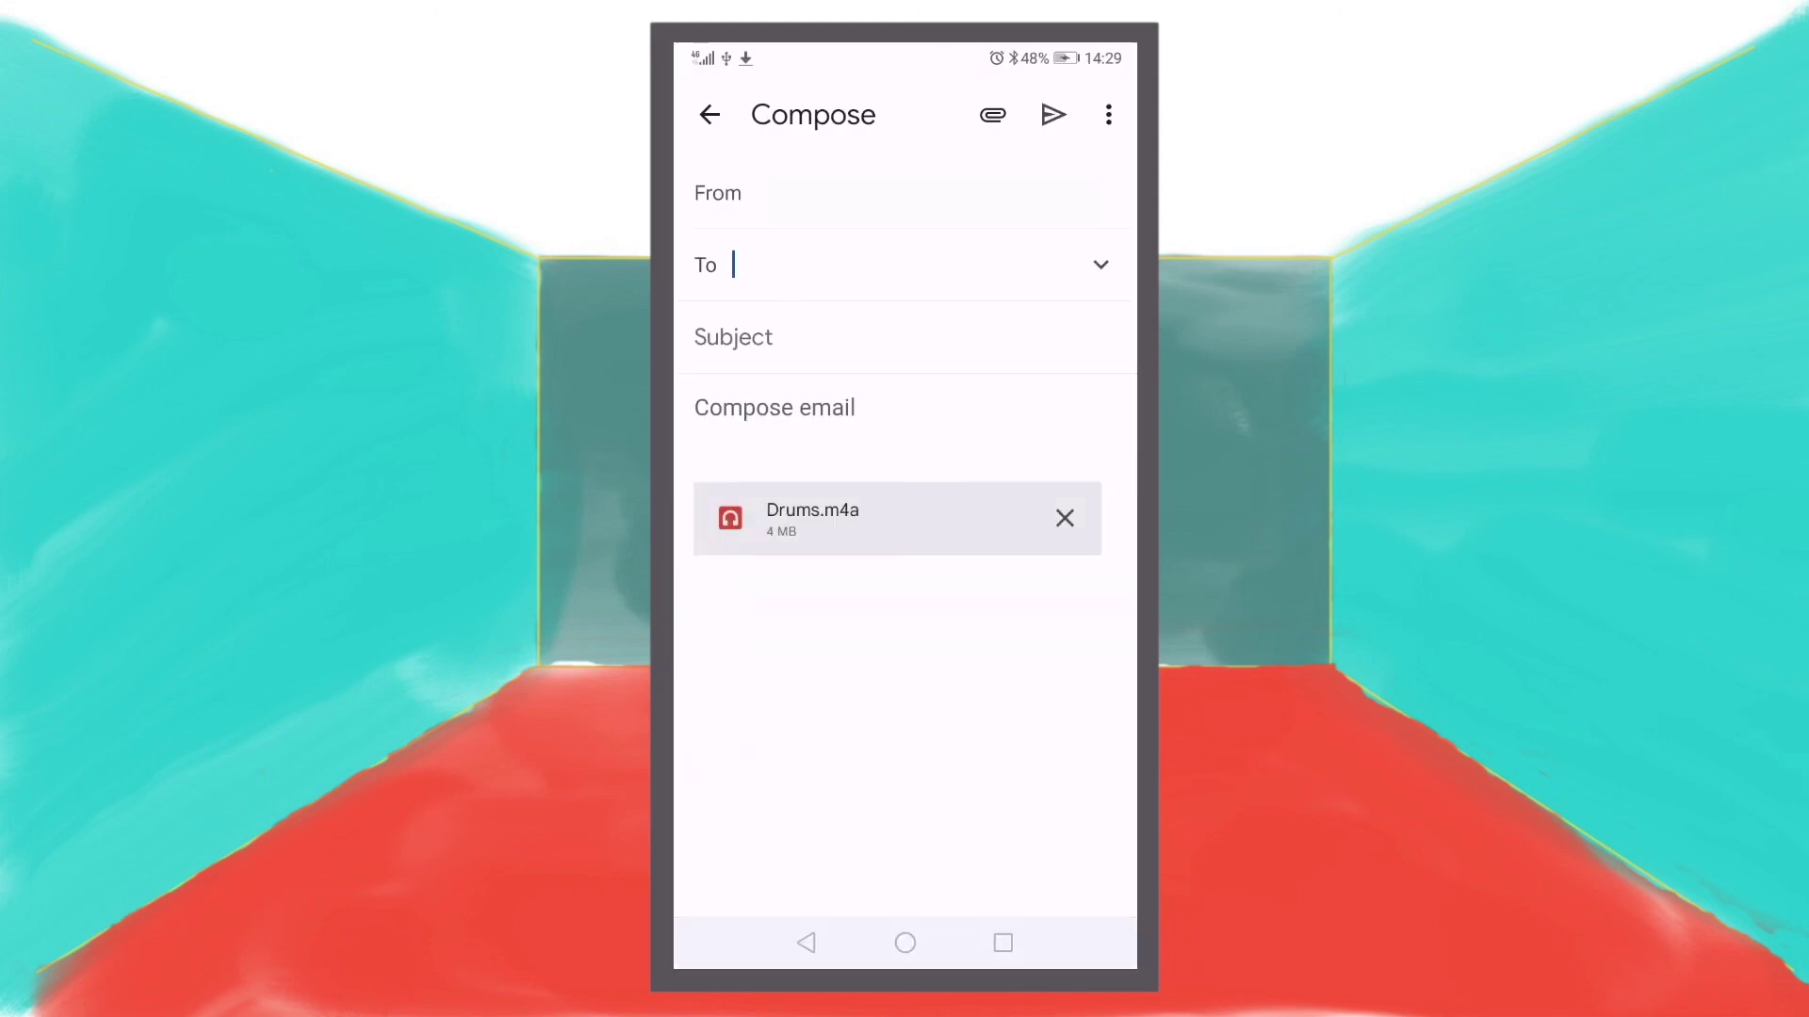
left_click(710, 114)
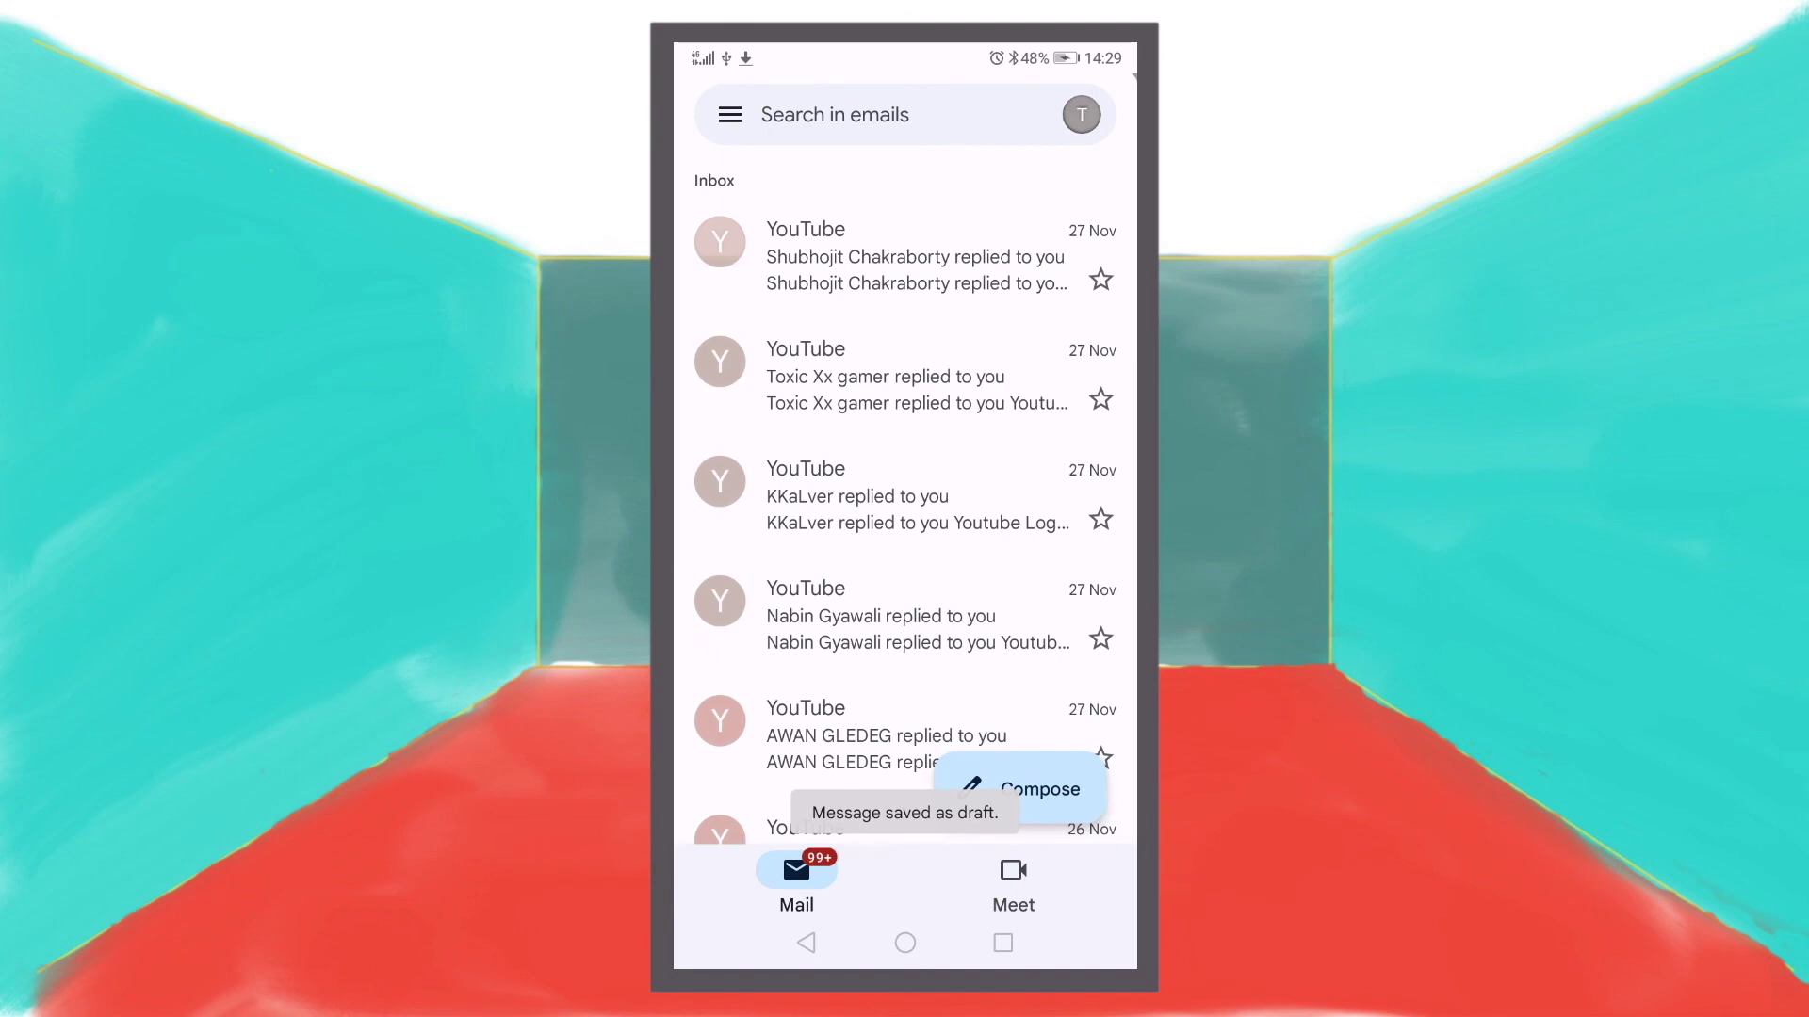
left_click(730, 114)
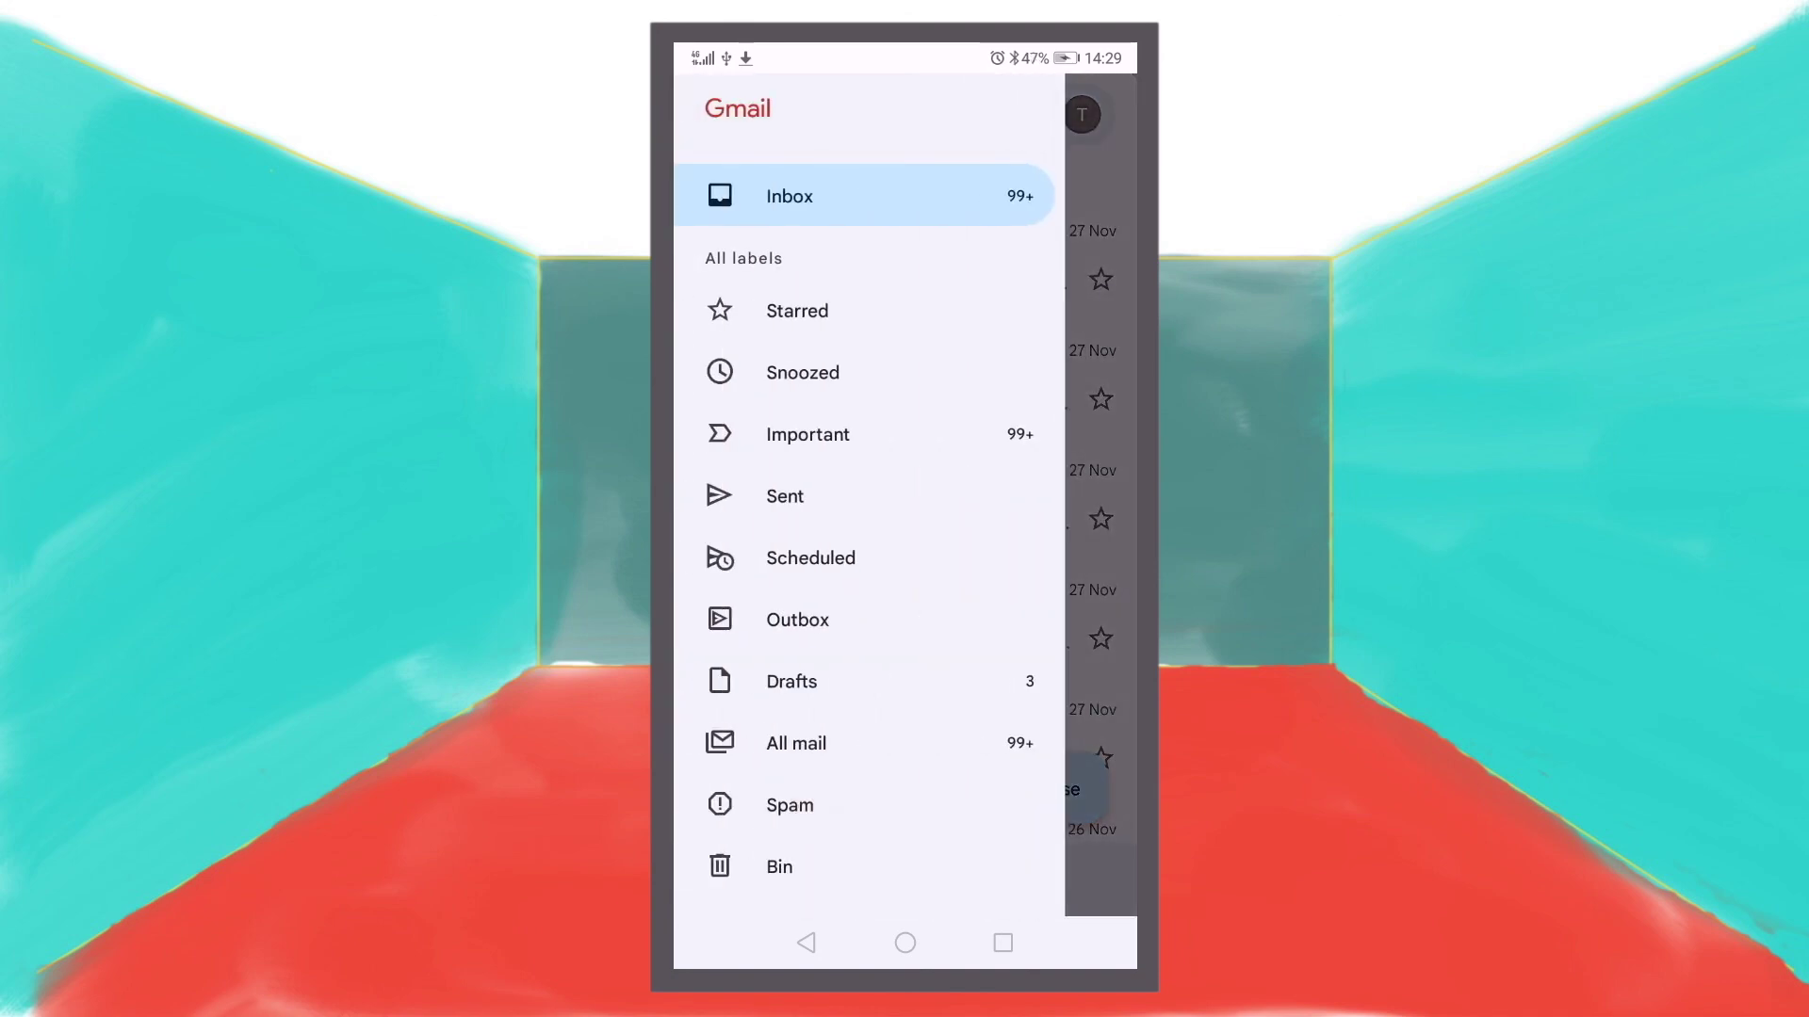
Open the newest draft in Drafts and download its Drums.m4a attachment.
left_click(792, 681)
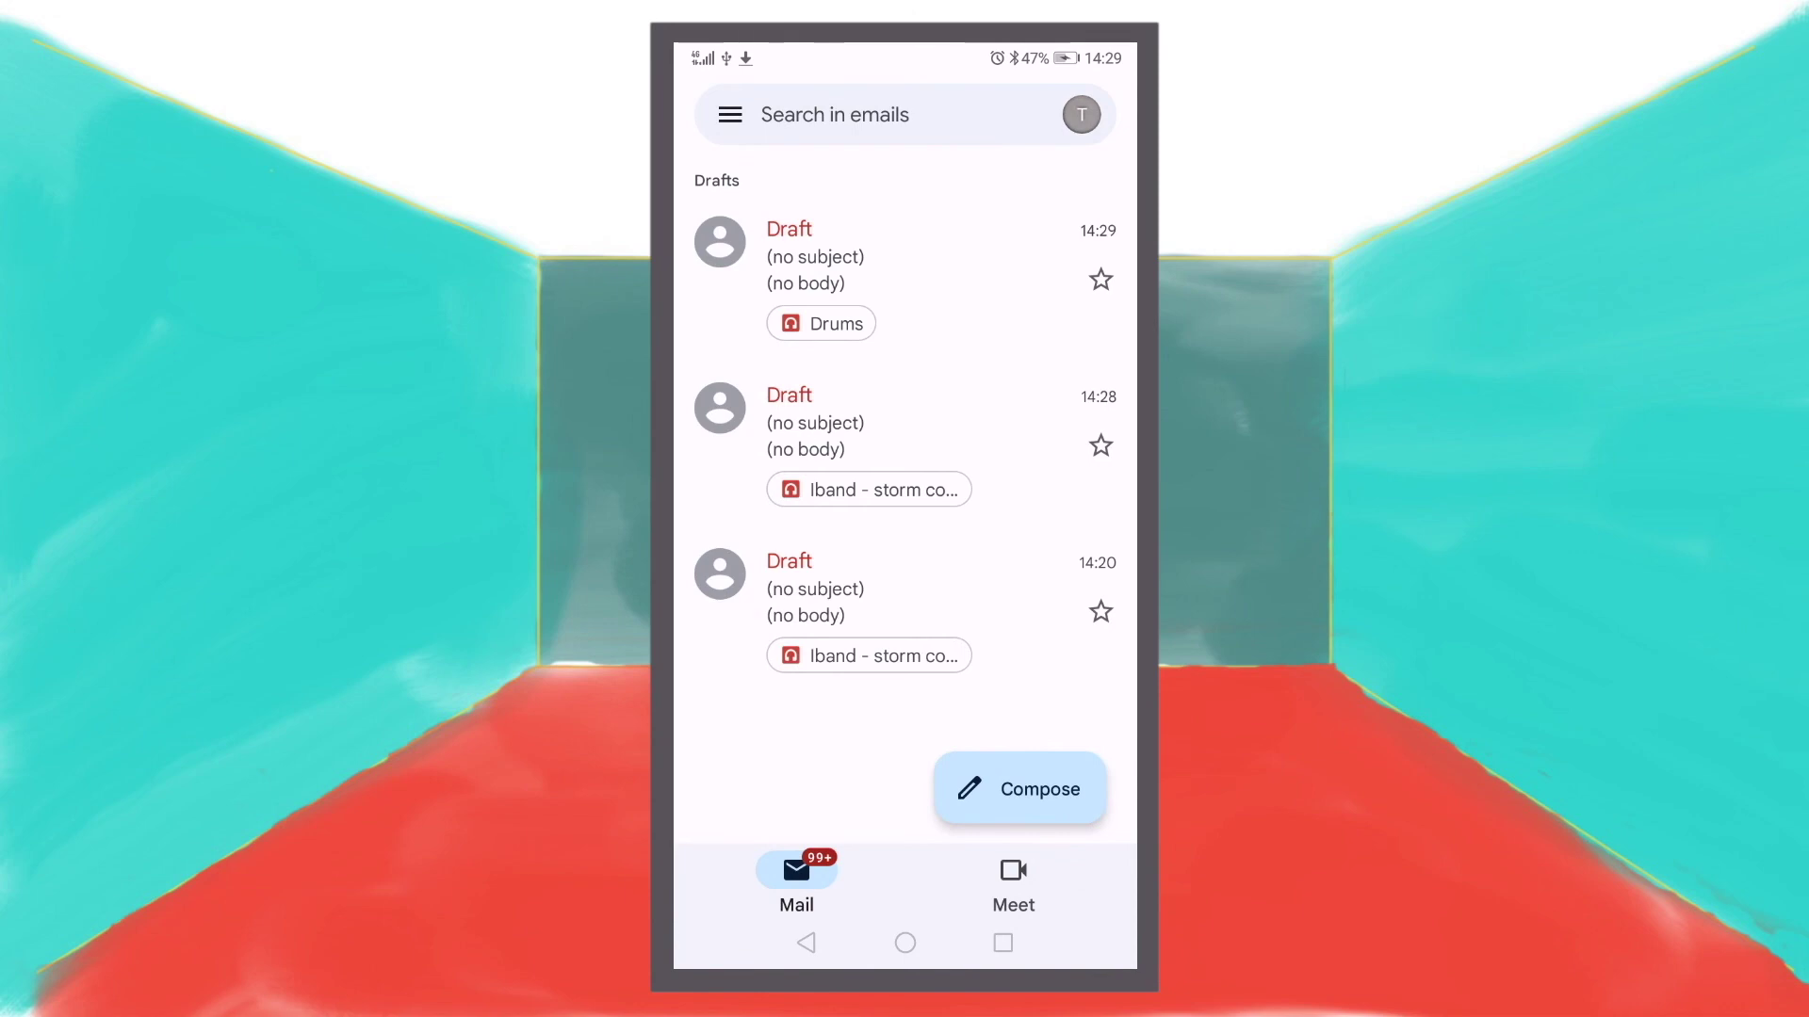
left_click(868, 261)
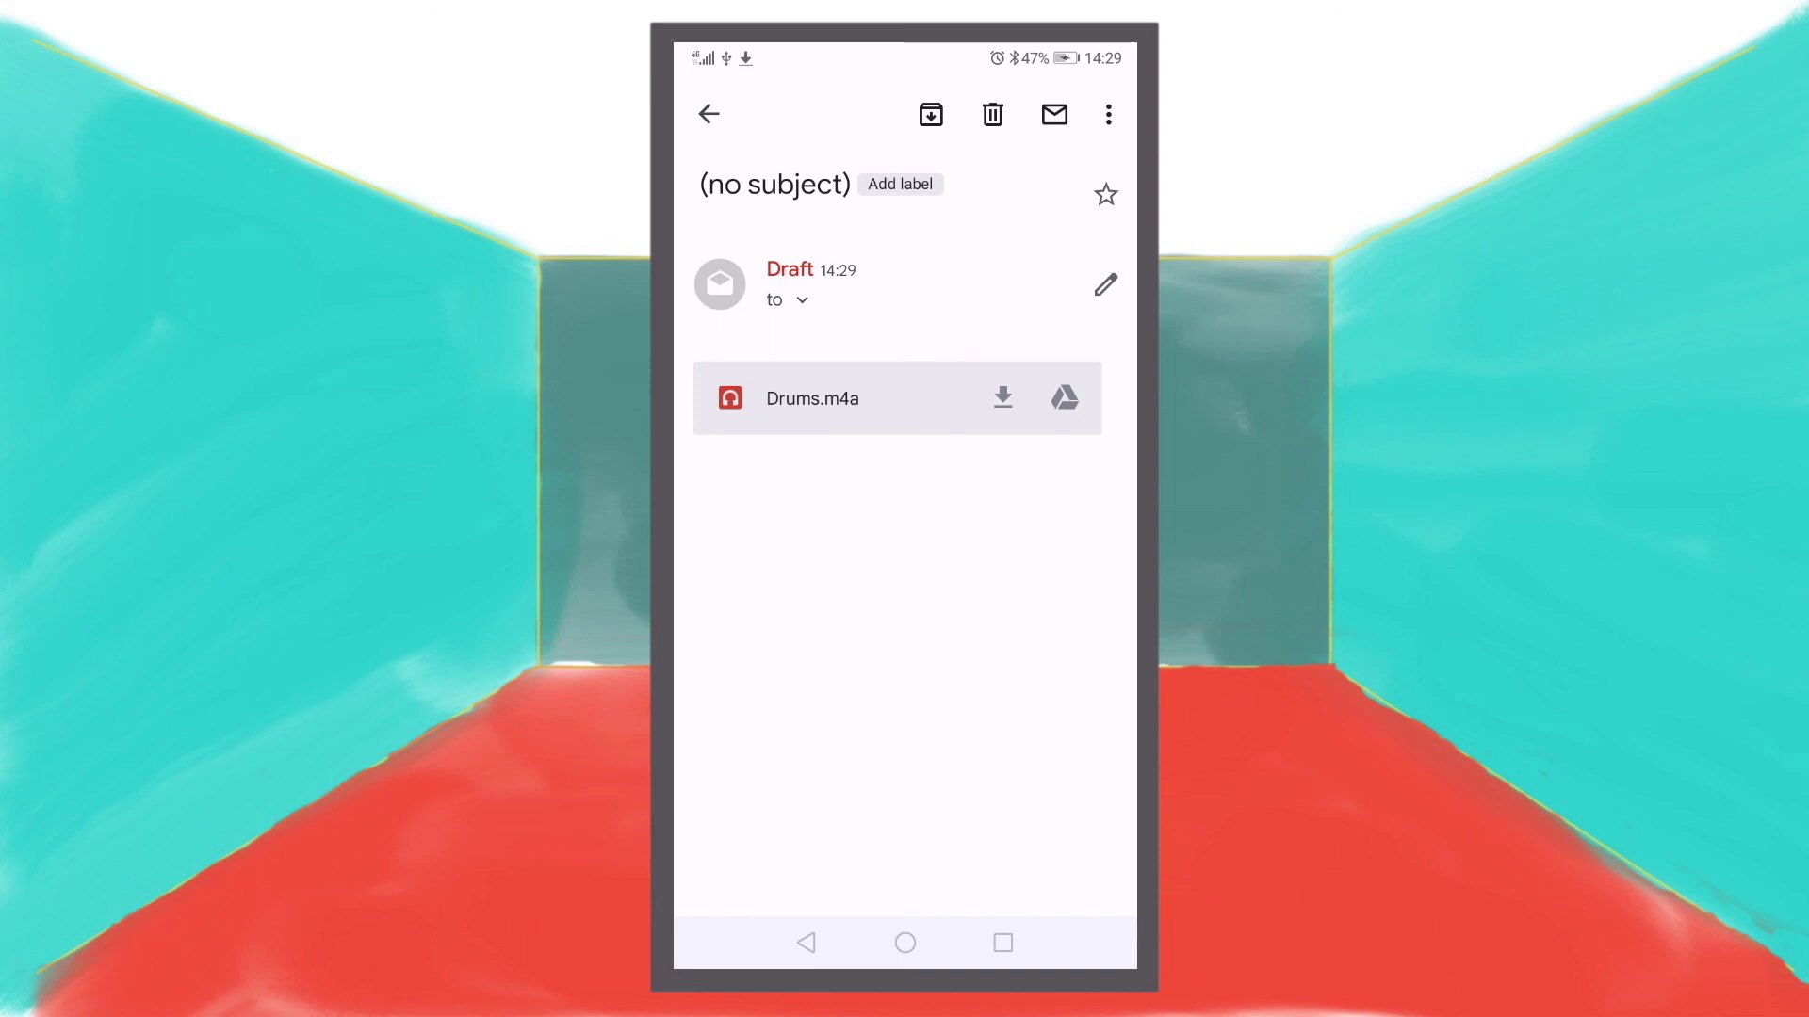
left_click(1002, 398)
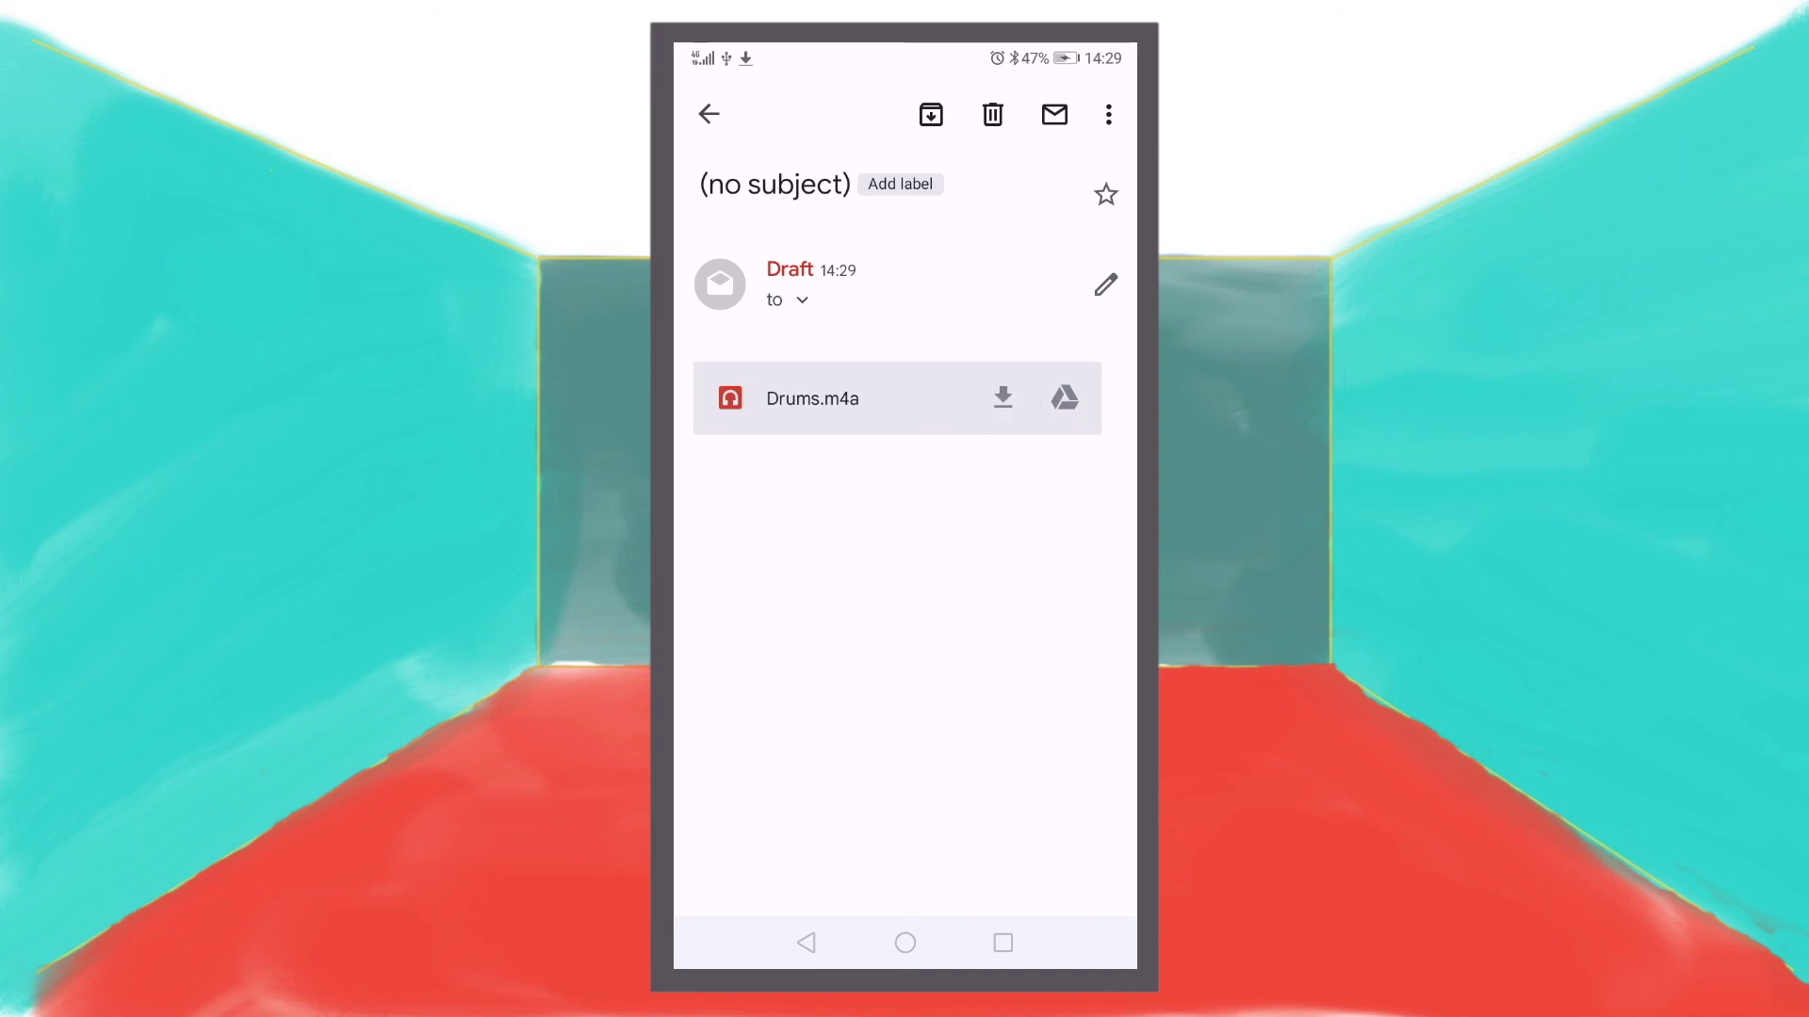